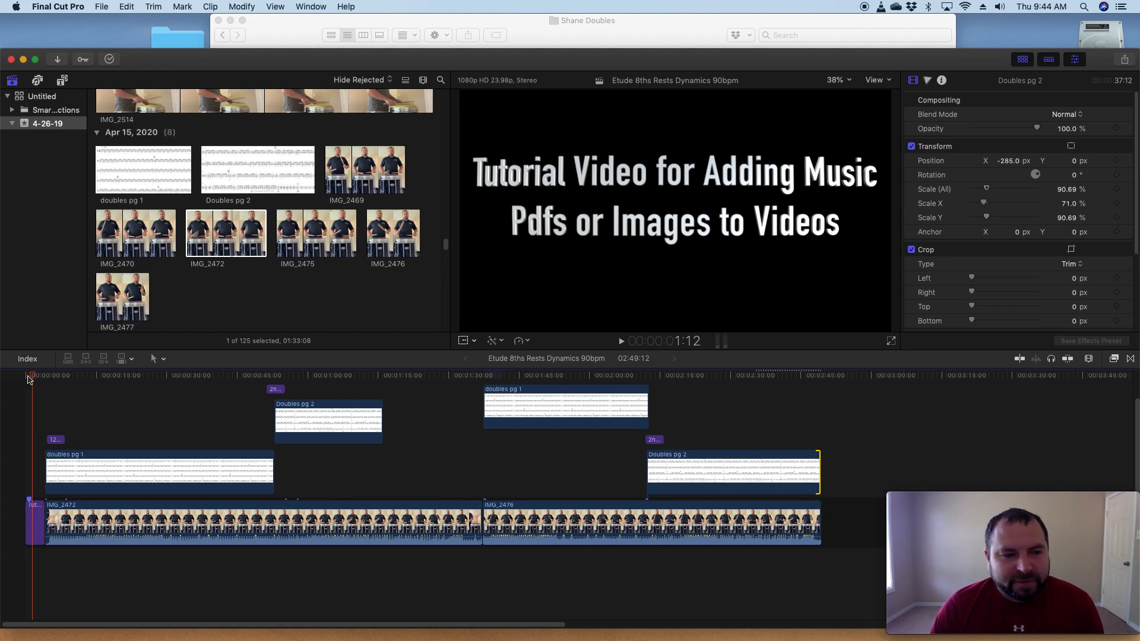
- Scrub the finished example timeline from the opening title to the start of the first Doubles pg 2 clip
drag(33, 378, 36, 379)
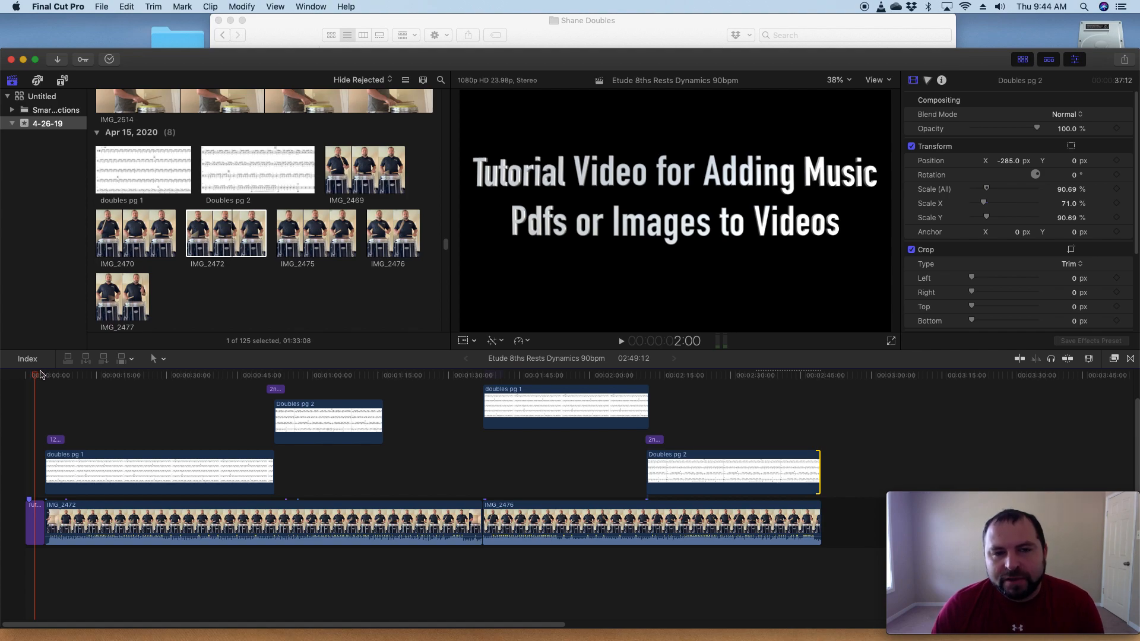
click(36, 376)
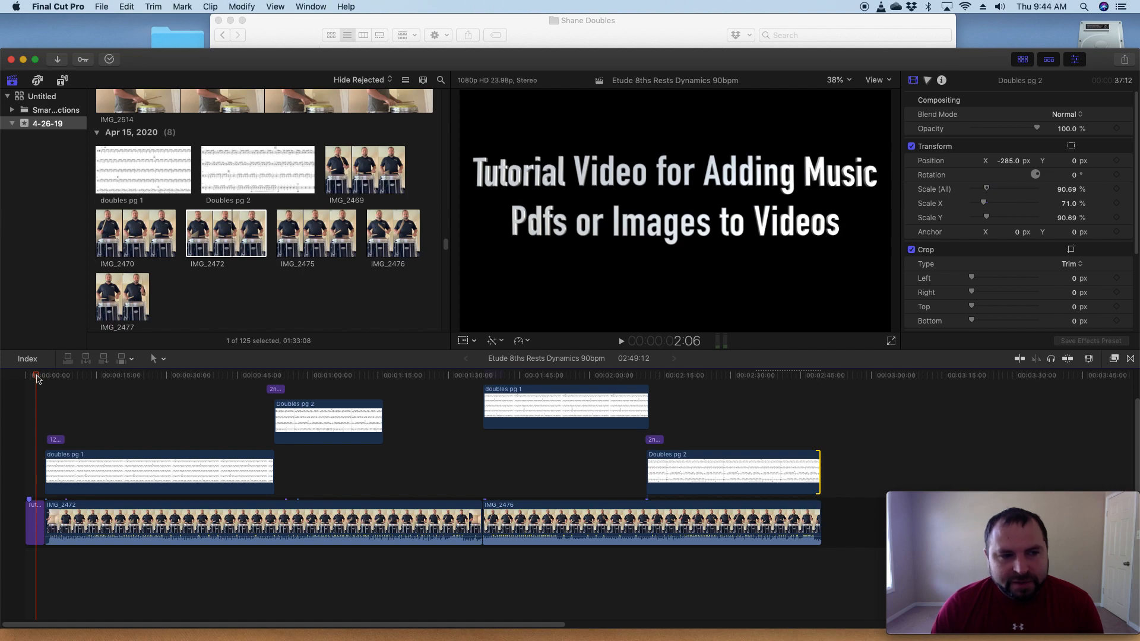
drag(37, 376, 55, 378)
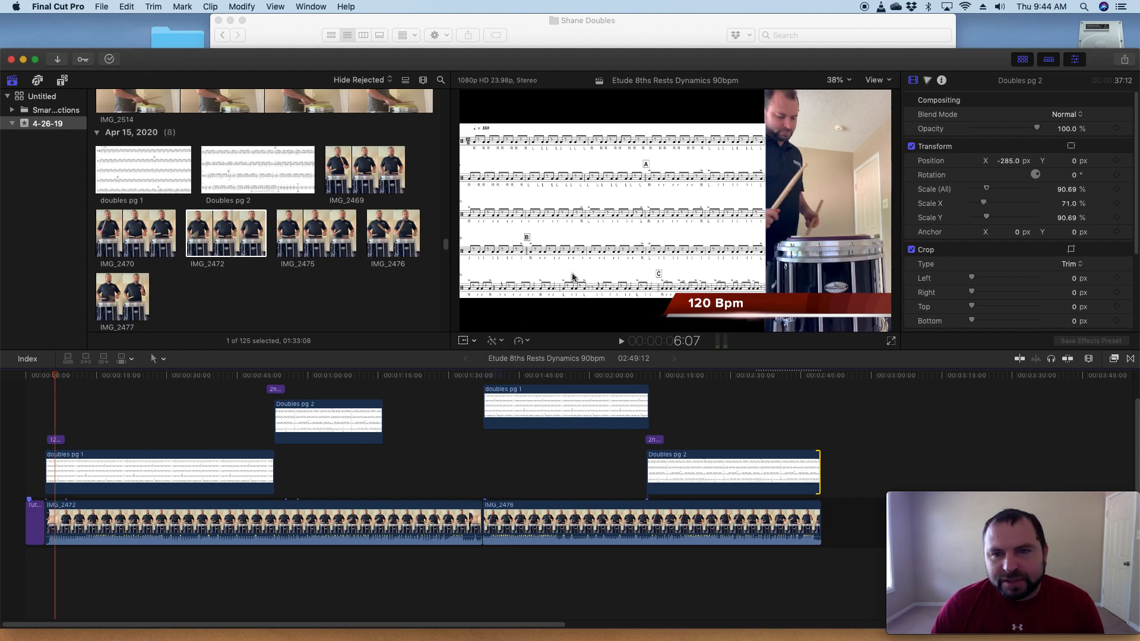
drag(55, 378, 276, 391)
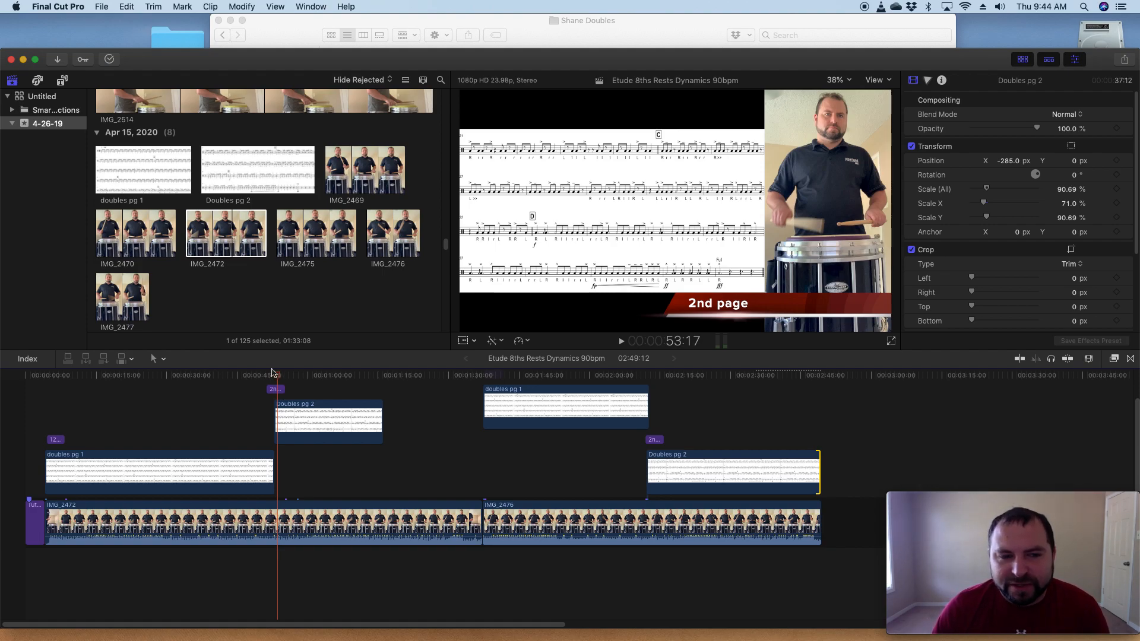
click(275, 375)
- Extend the first Doubles pg 2 image clip to the end of the IMG_2472 video and return the playhead to the start
drag(275, 379, 341, 399)
drag(383, 430, 481, 442)
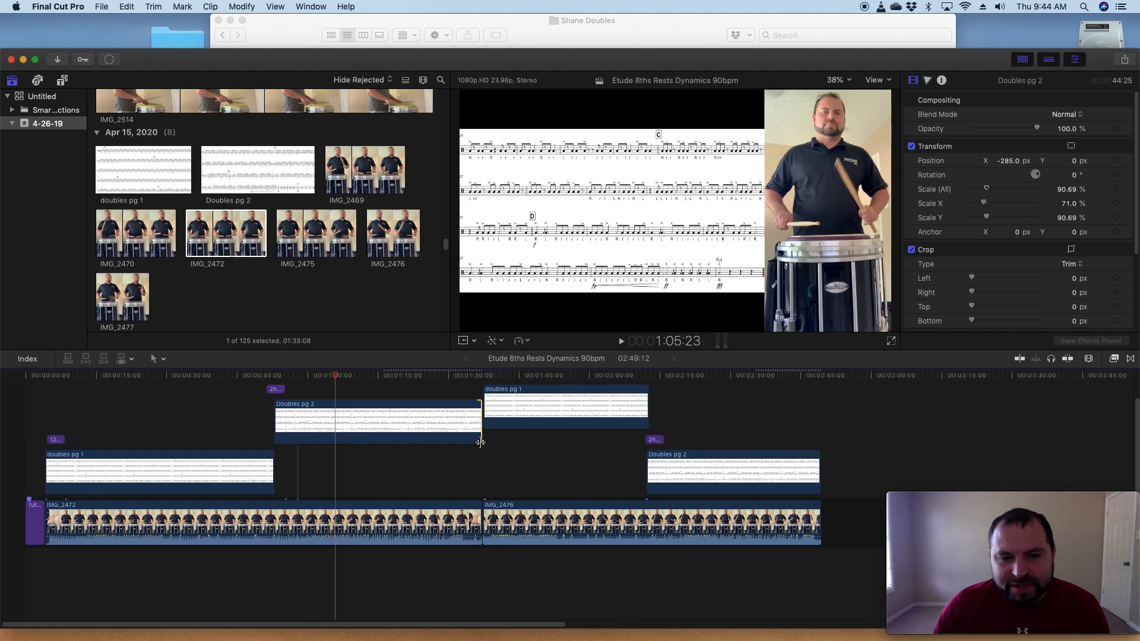
drag(335, 381, 16, 403)
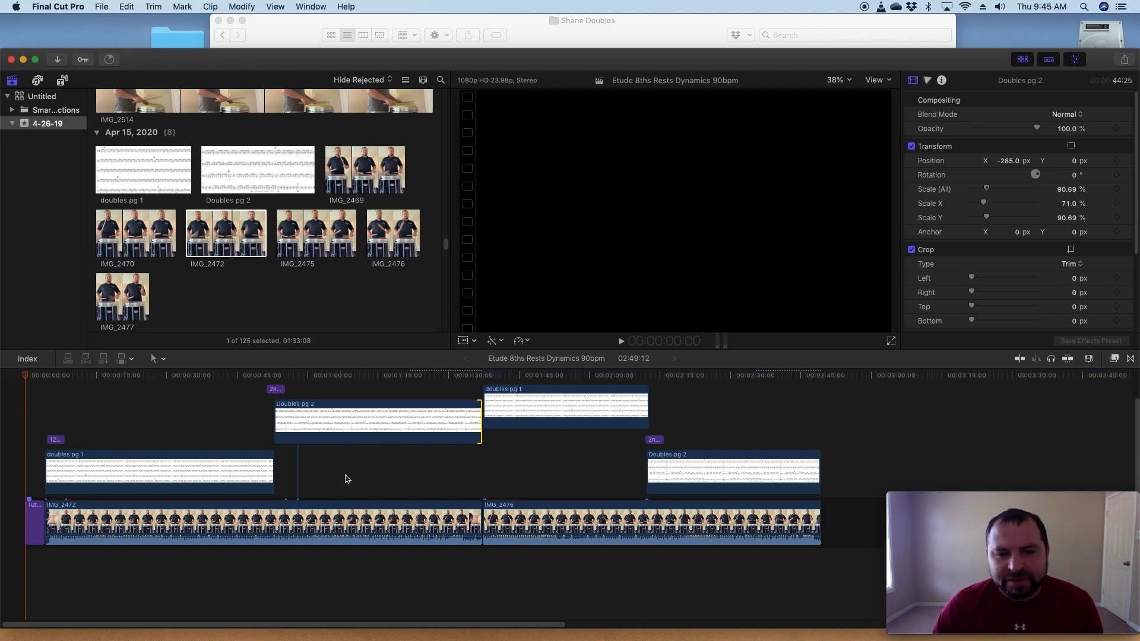
- Delete all video, sheet music and title clips from the timeline, leaving the project empty
click(189, 519)
click(678, 510)
super+click(655, 466)
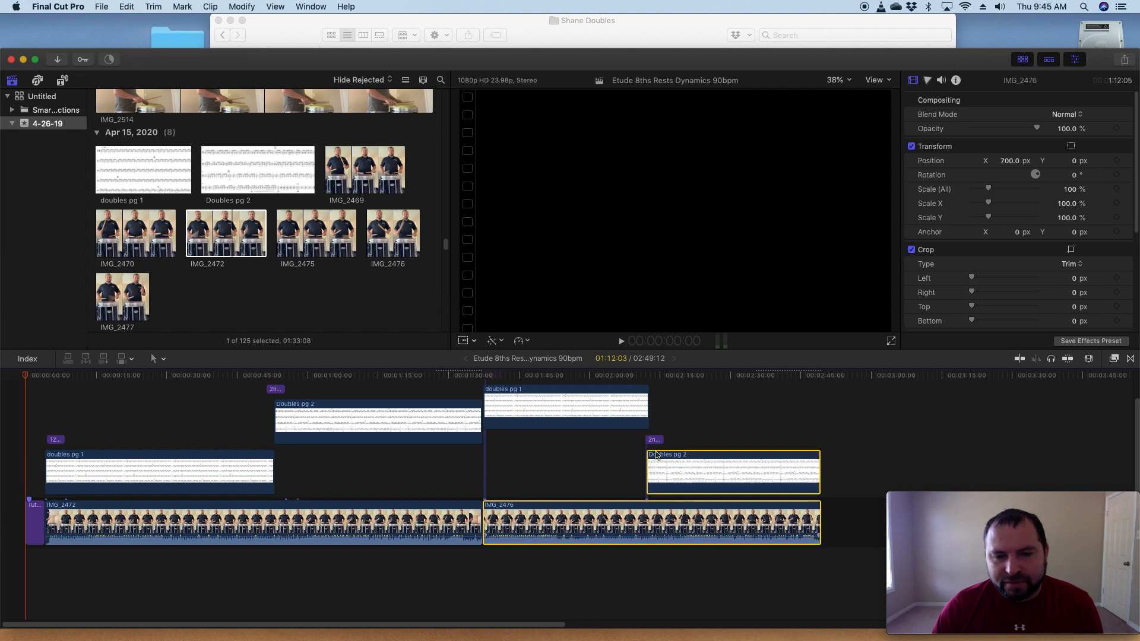
key(super+a)
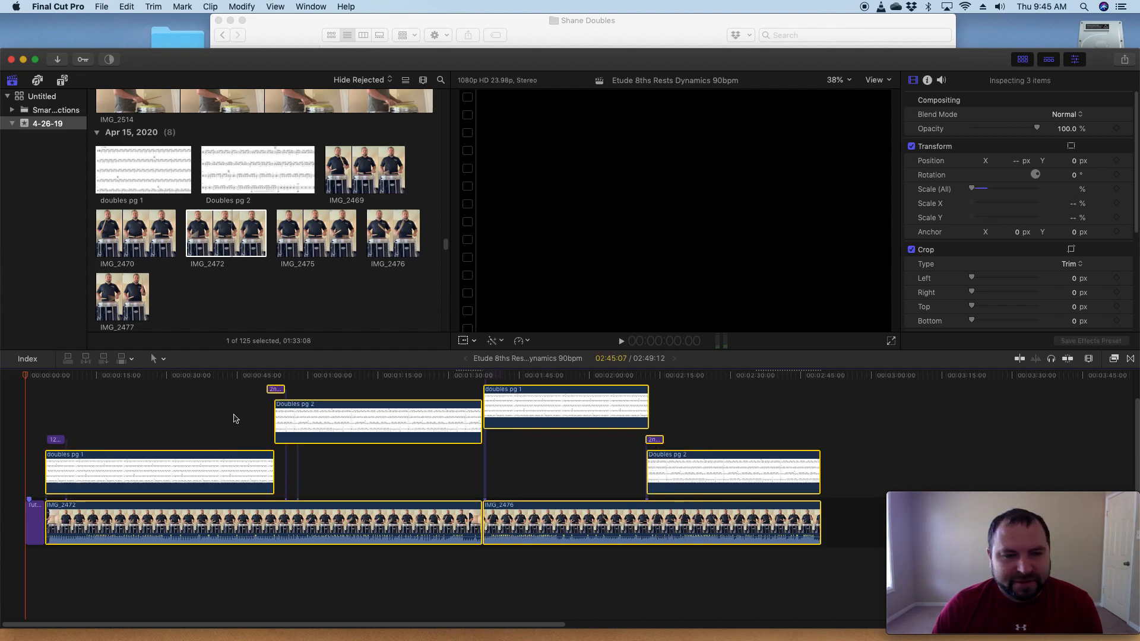
key(BackSpace)
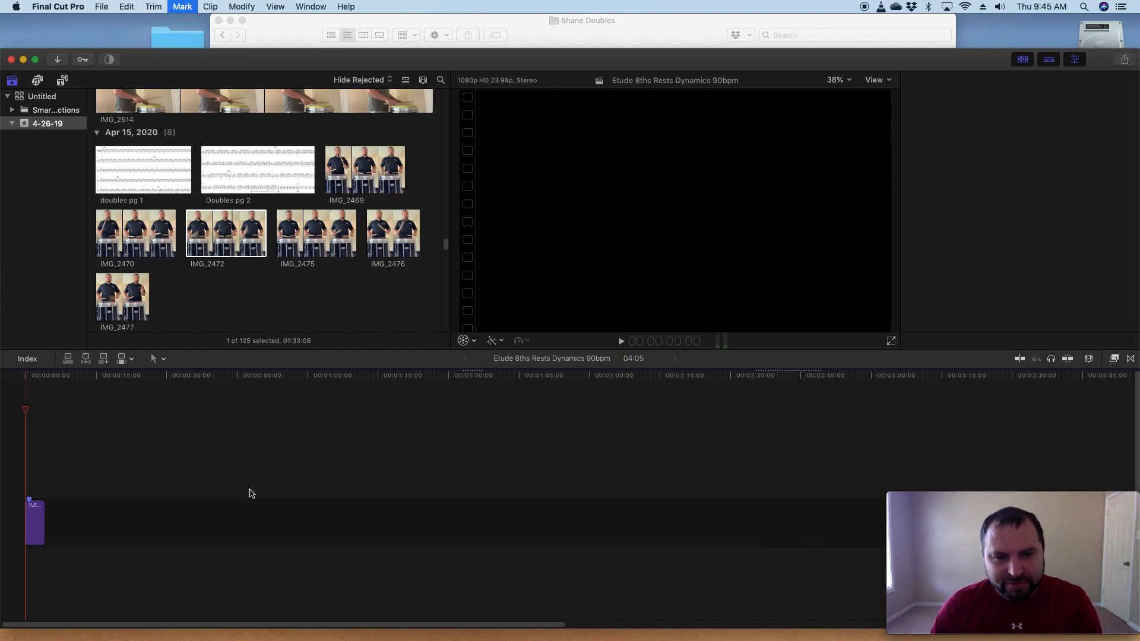
click(36, 511)
key(BackSpace)
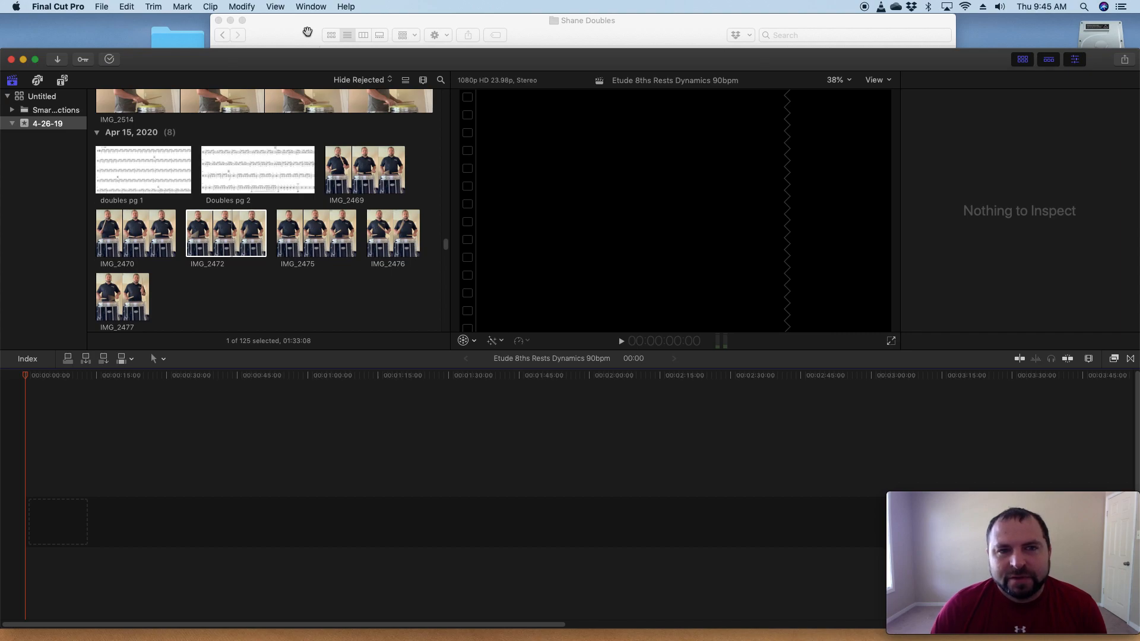
mouse_move(248, 624)
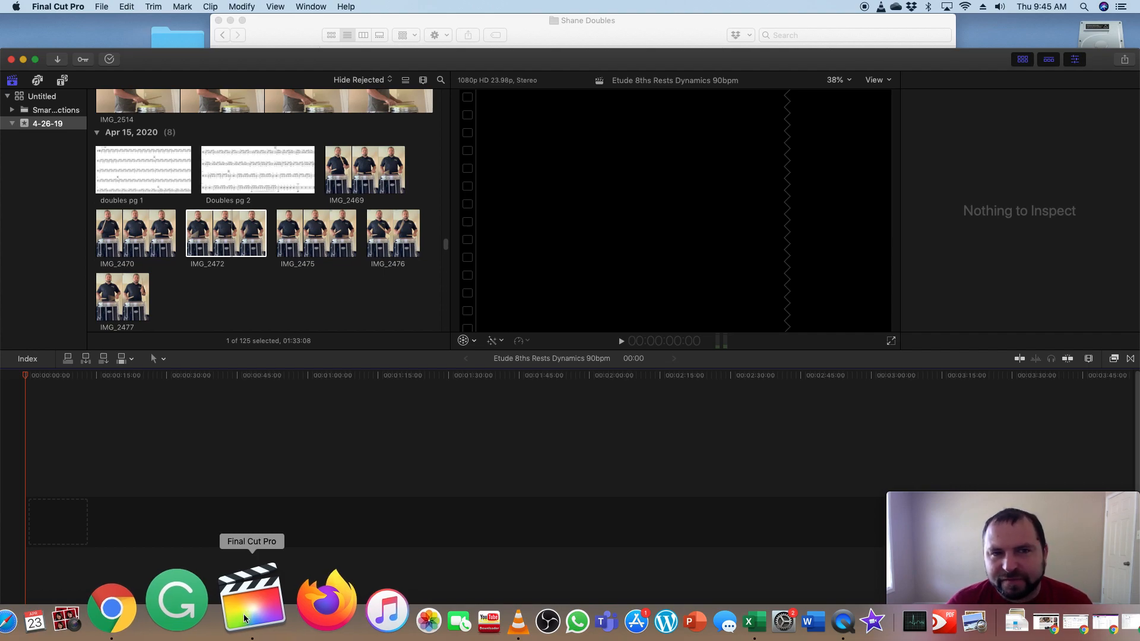
click(243, 618)
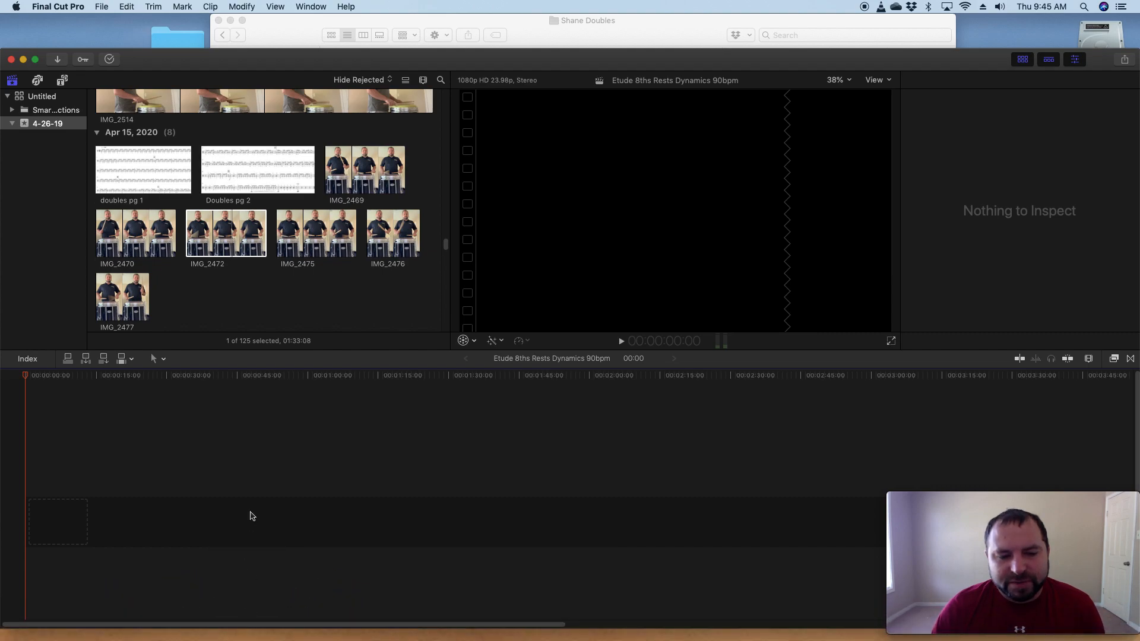
mouse_move(278, 636)
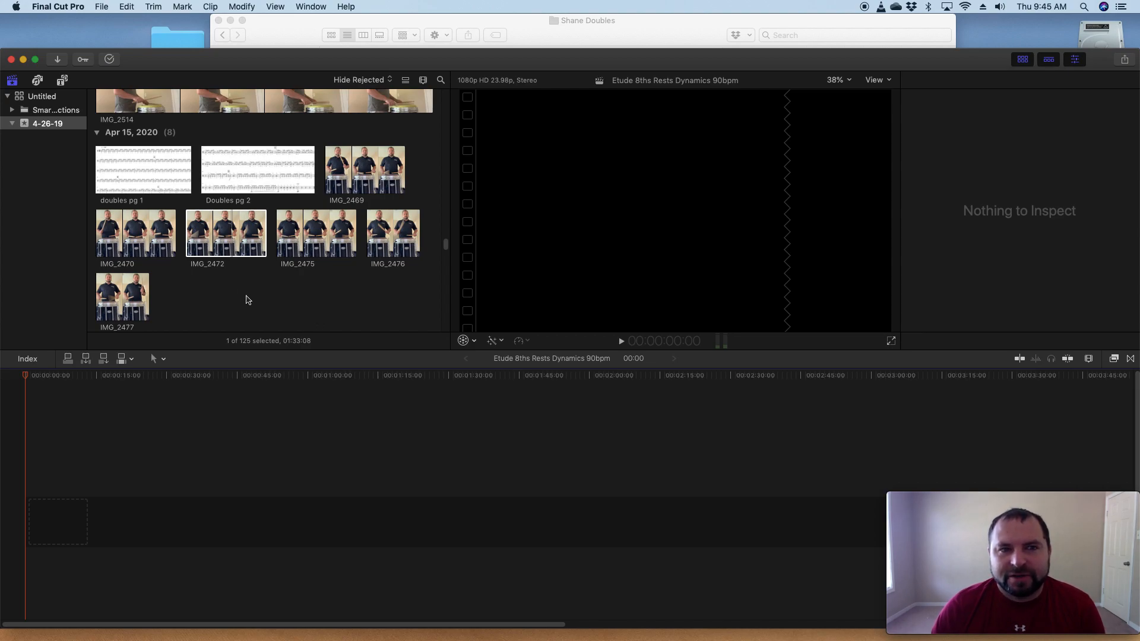
- Switch to the Shane Doubles folder in Finder and open the doubles pg 1 image with Preview
click(306, 23)
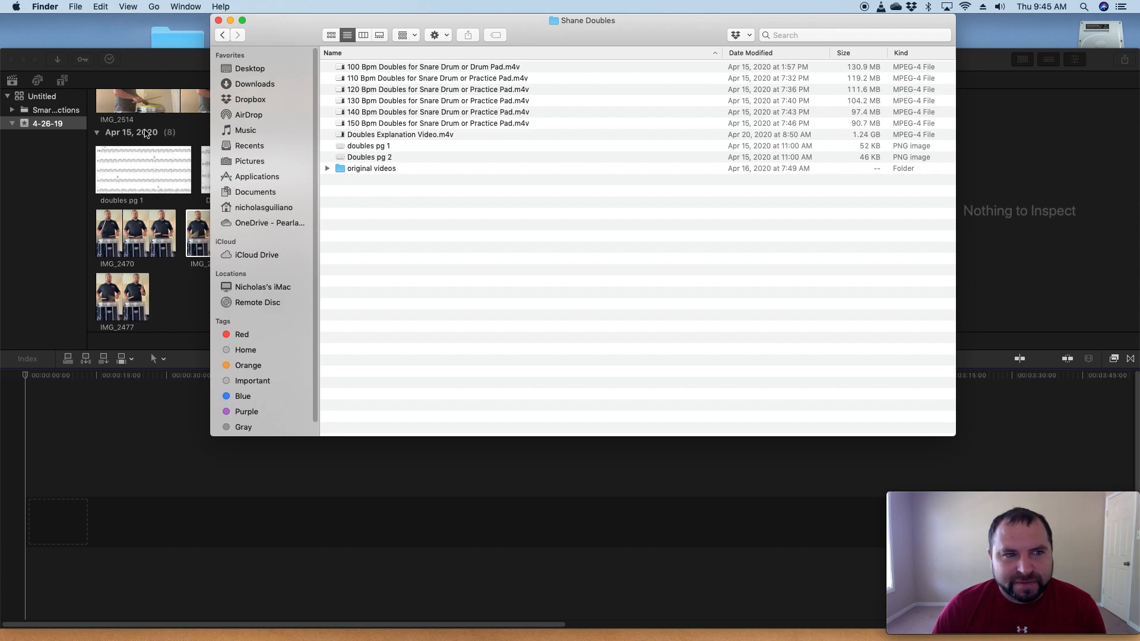
click(367, 152)
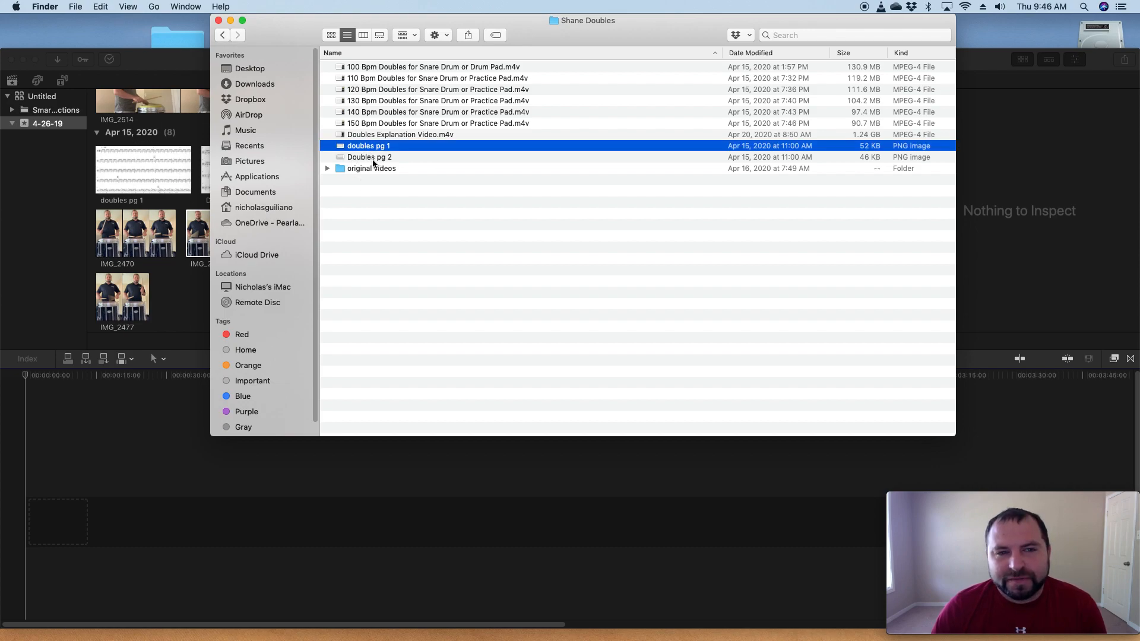
right_click(363, 149)
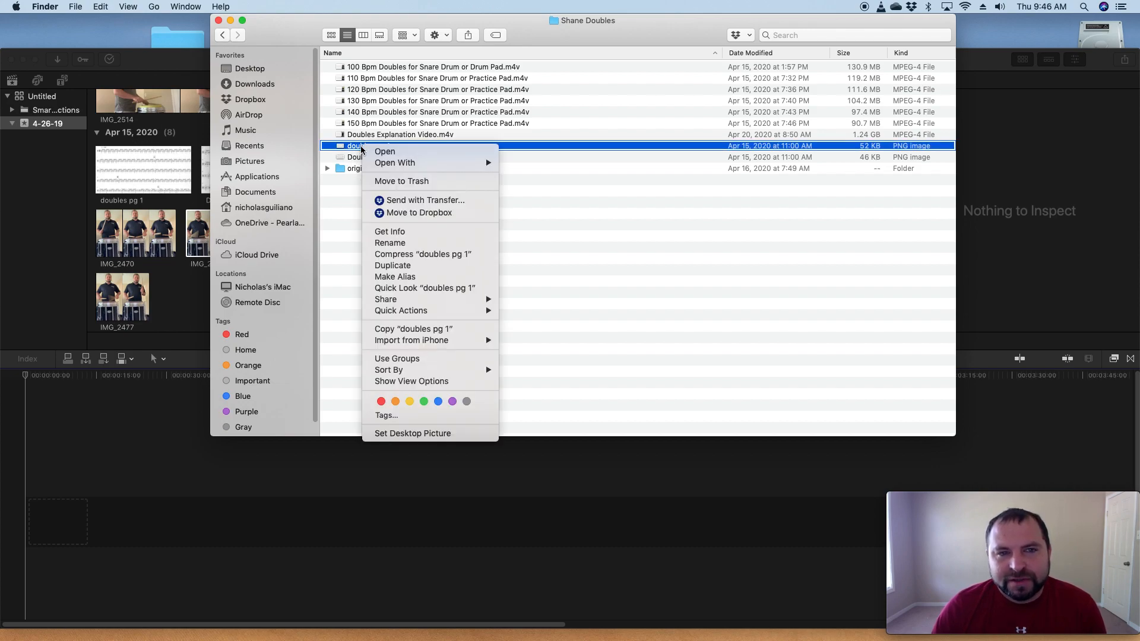
mouse_move(394, 164)
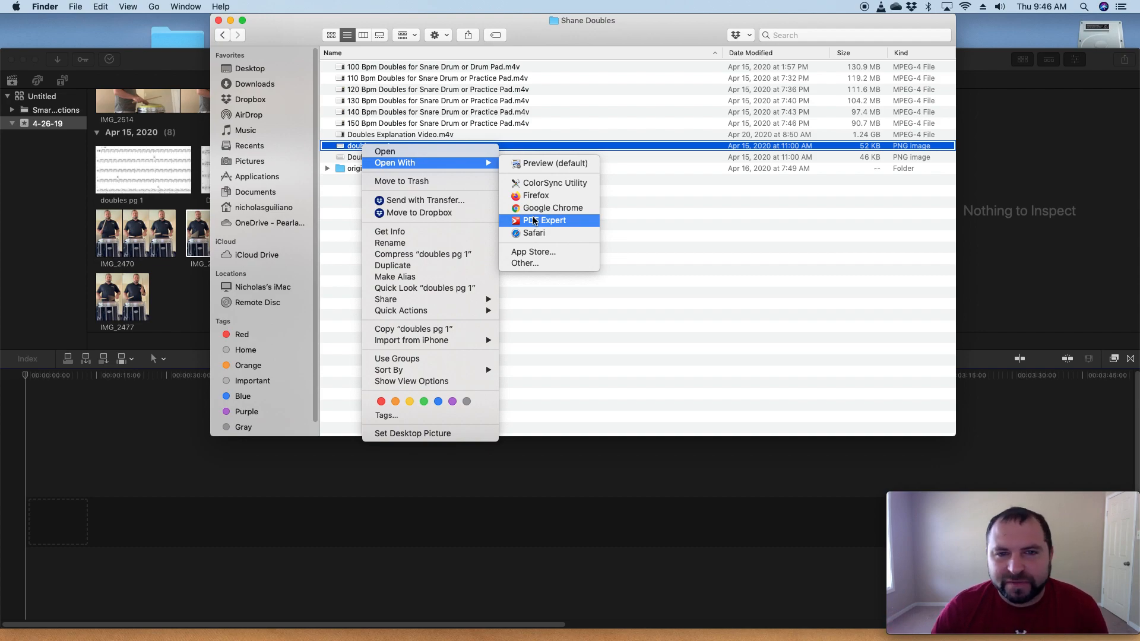
click(540, 165)
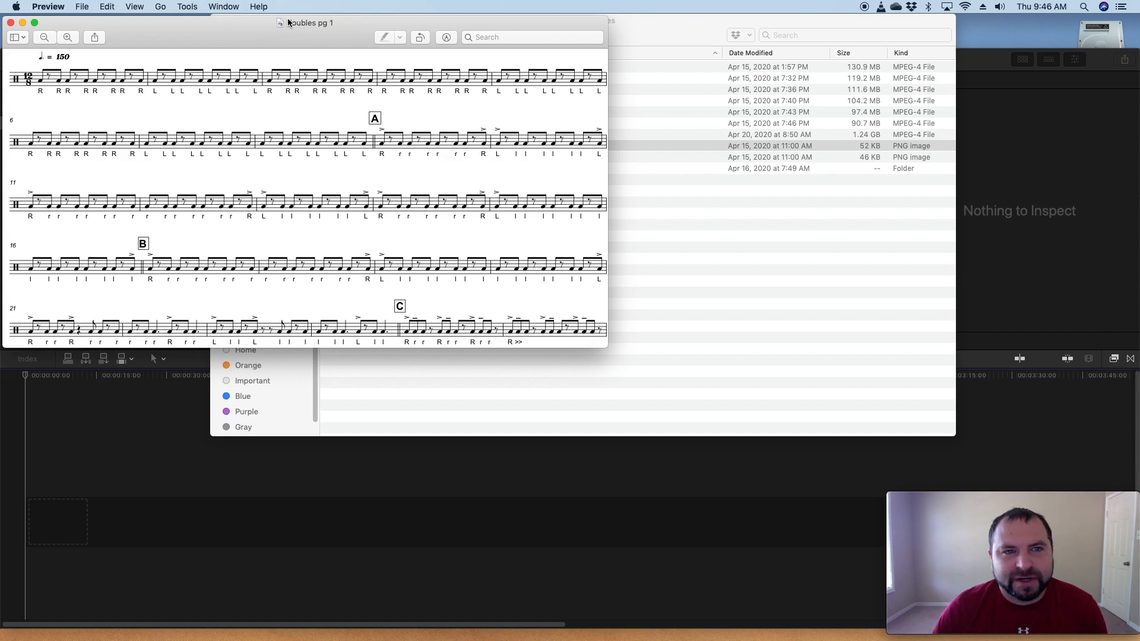
- Export the doubles pg 1 sheet music in PNG format and close the image window
click(89, 7)
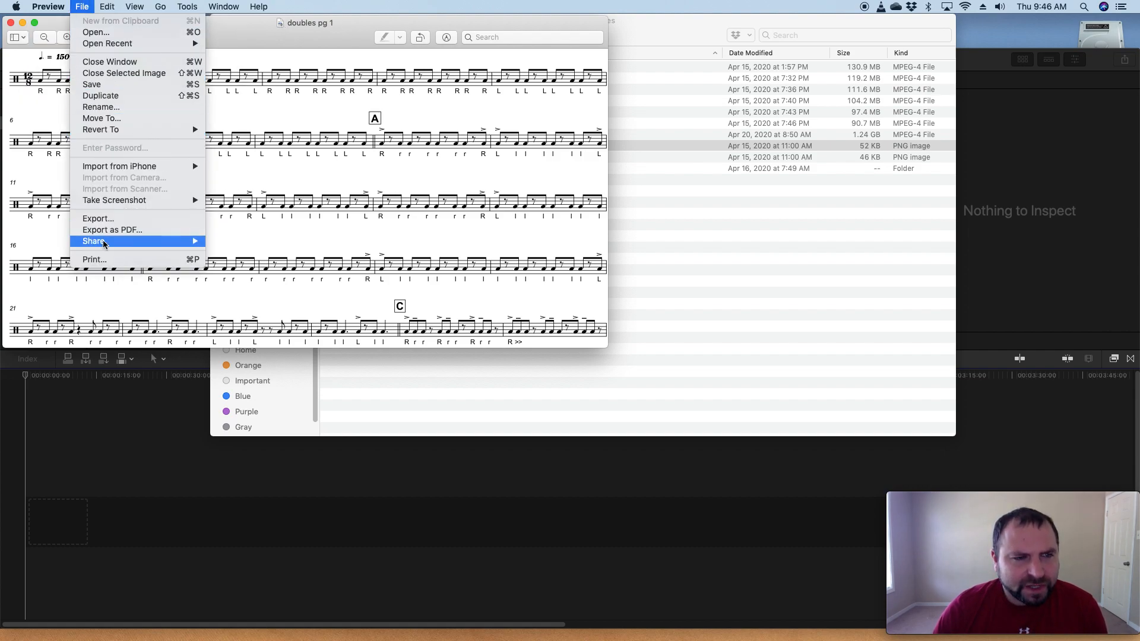
click(106, 220)
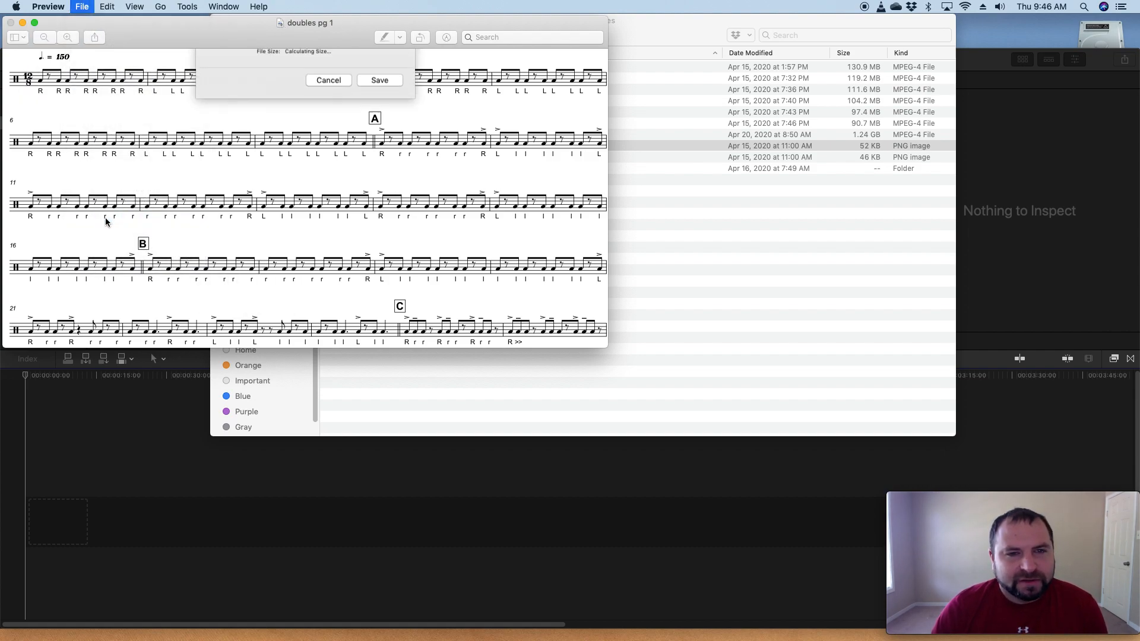
click(316, 132)
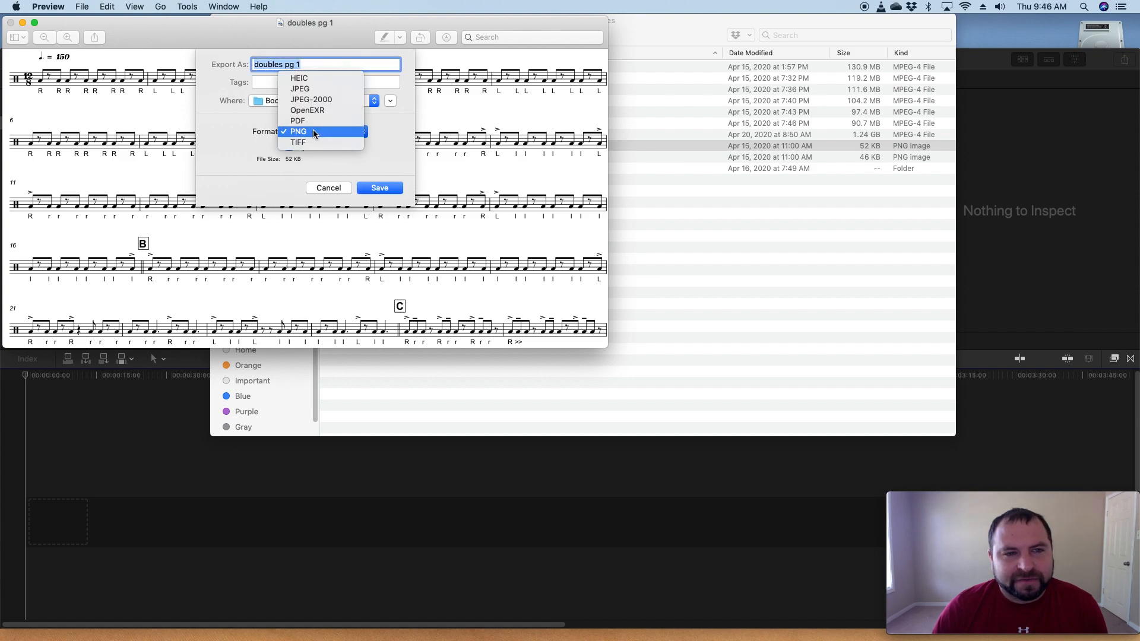
click(308, 122)
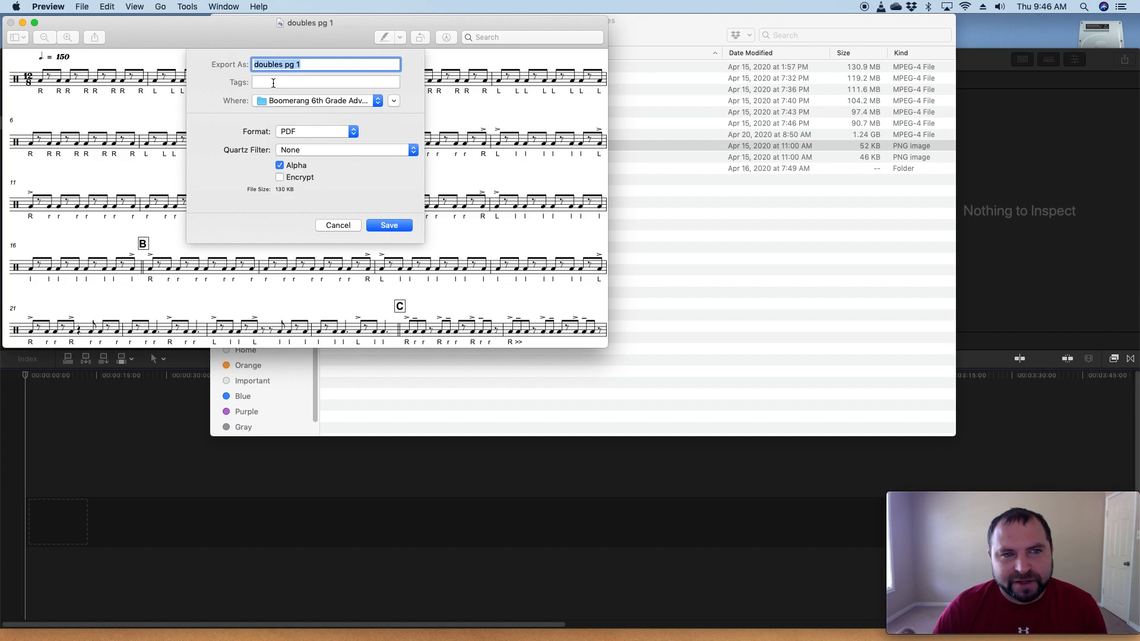
click(321, 131)
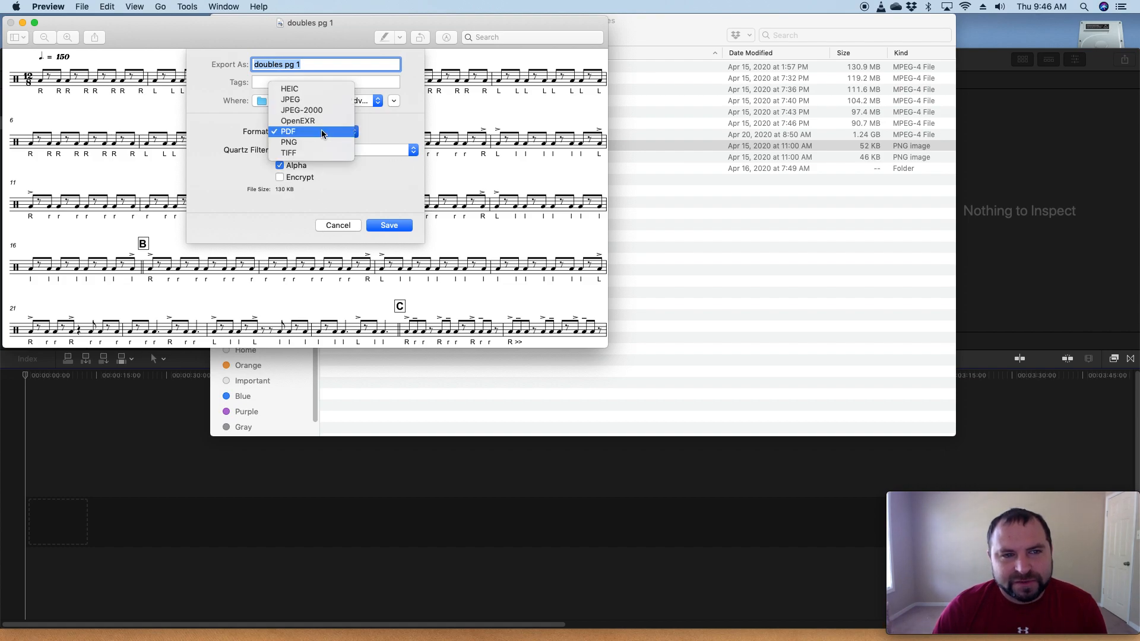
click(291, 144)
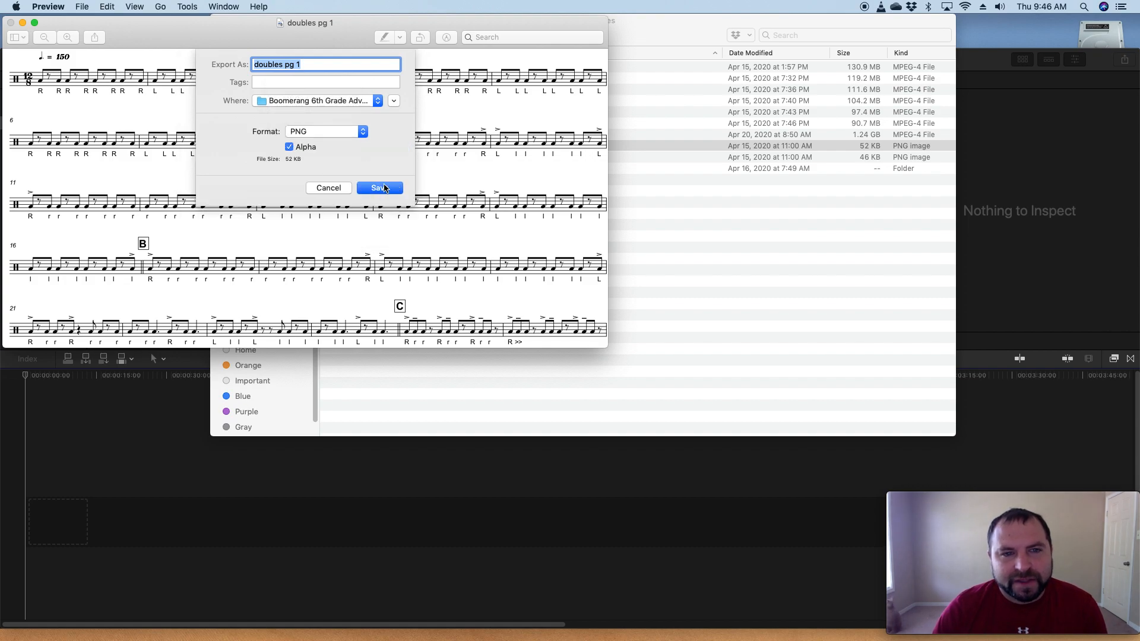
click(379, 188)
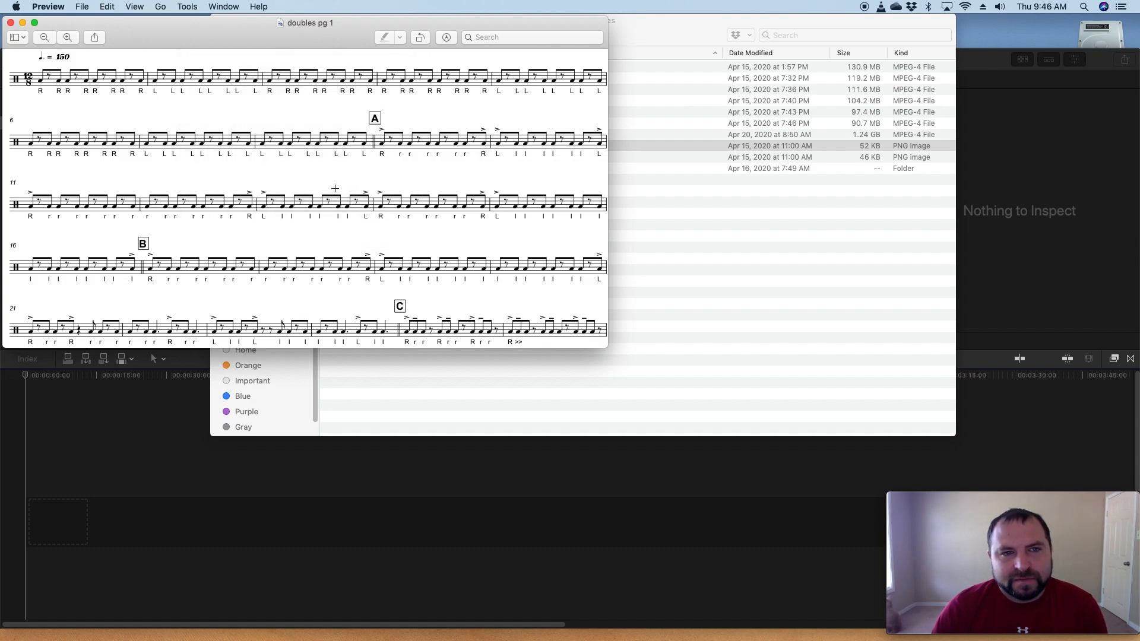
click(10, 23)
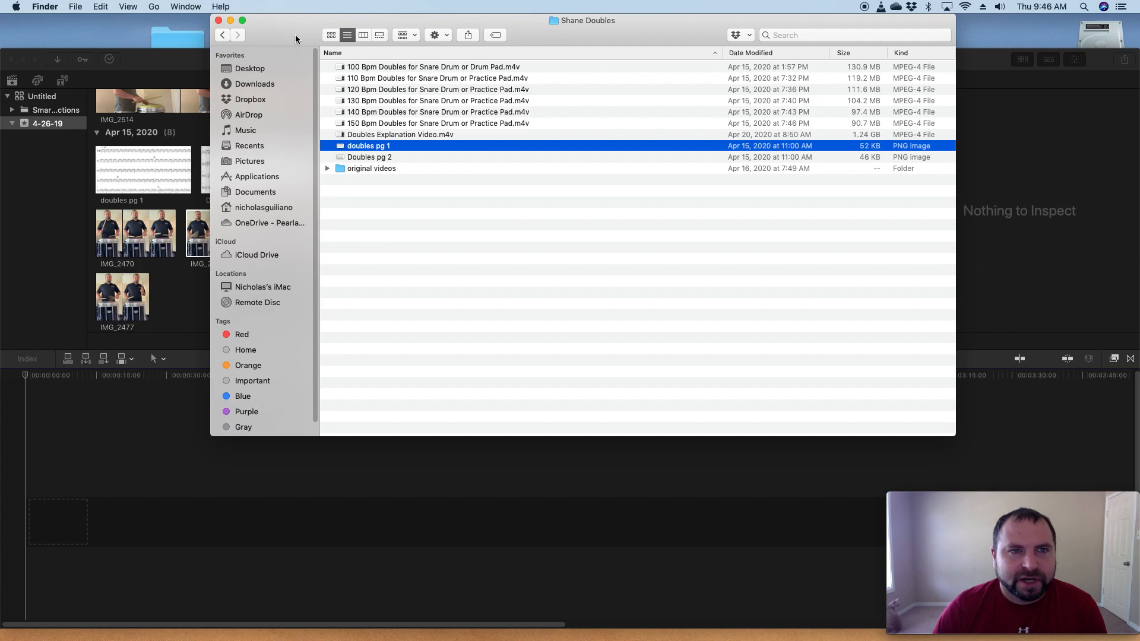
- Import the video 150 Bpm Doubles for Snare Drum or Practice Pad.m4v from the Finder folder into Final Cut Pro's 4-26-19 event
drag(297, 38, 399, 50)
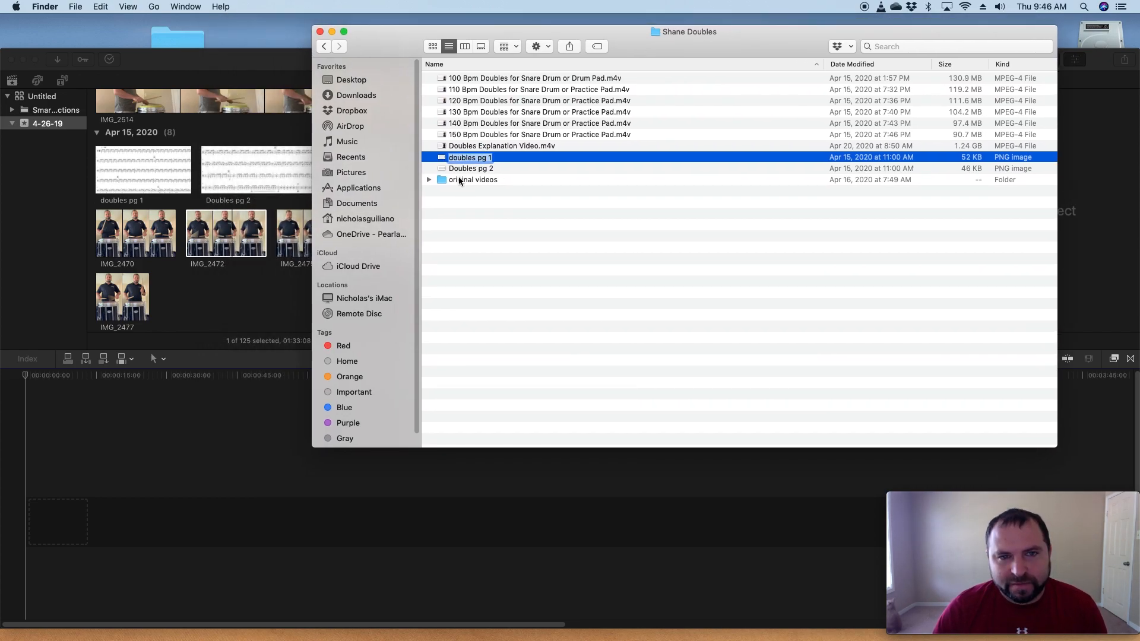
click(459, 179)
click(456, 135)
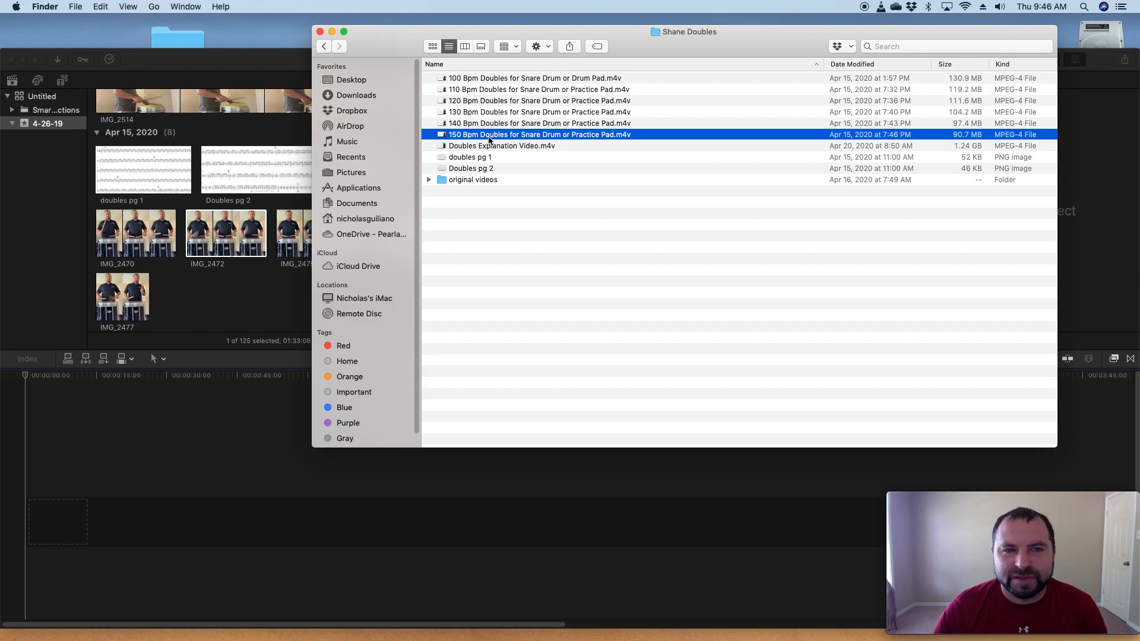
click(467, 158)
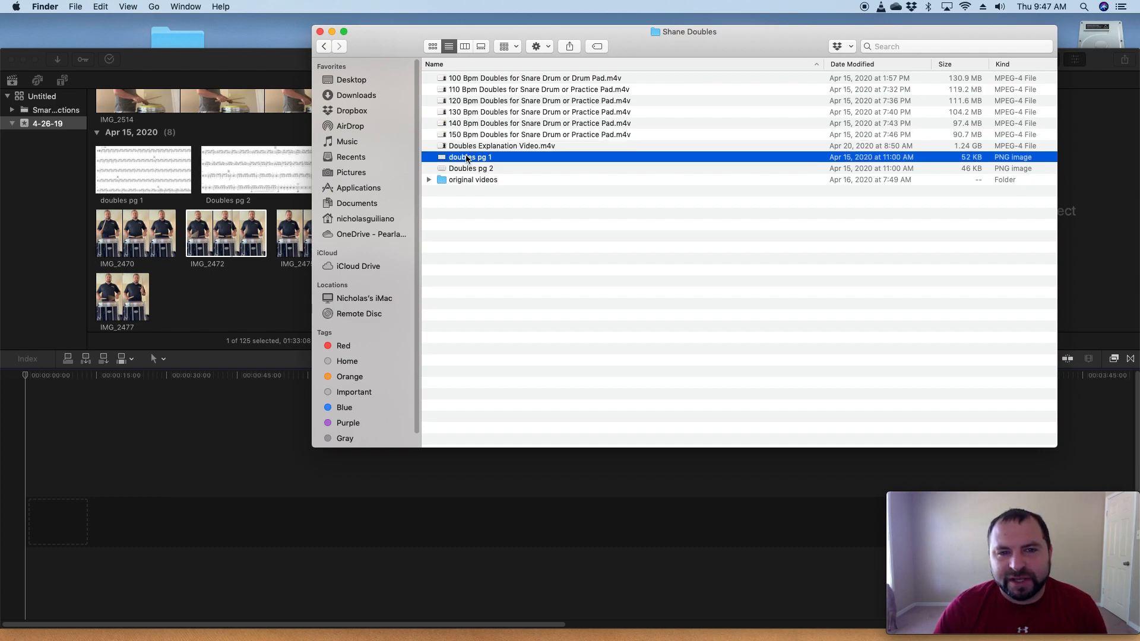
drag(467, 135, 192, 130)
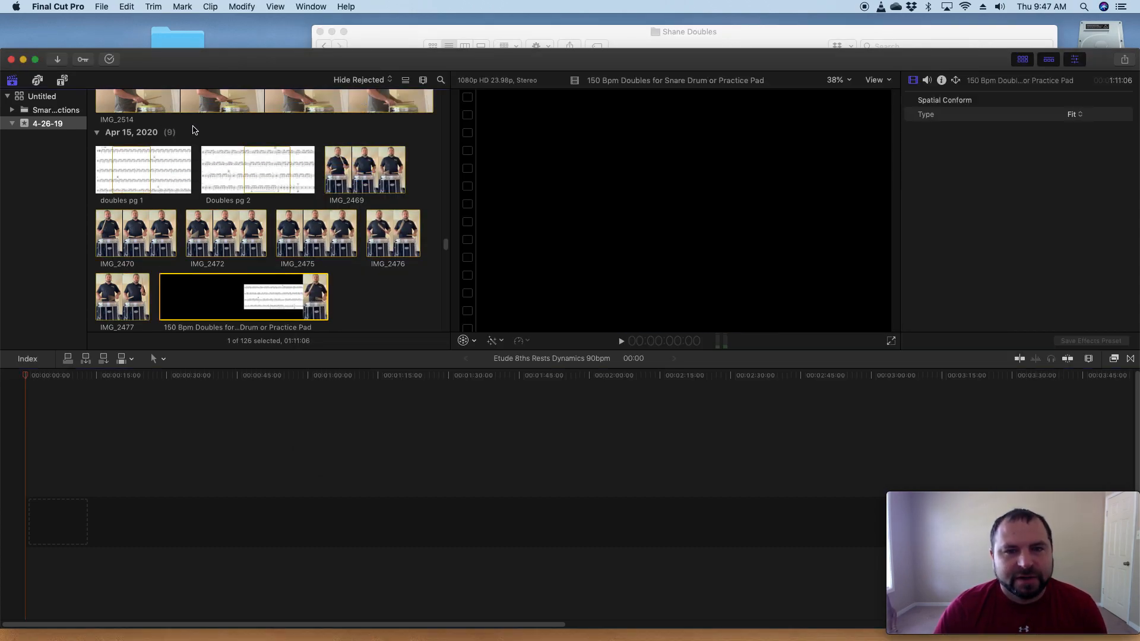
click(237, 290)
- Import the doubles pg 1 image from the Shane Doubles folder into Final Cut Pro's 4-26-19 event
click(386, 41)
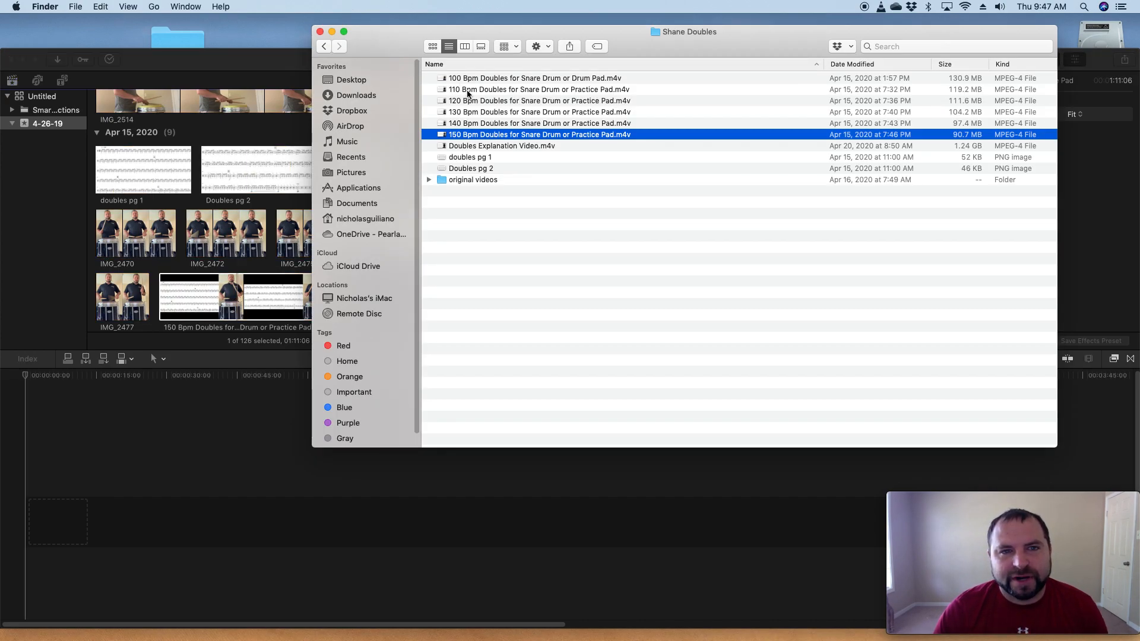
click(440, 158)
drag(456, 159, 196, 226)
scroll(326, 245, down, 5)
scroll(296, 215, up, 4)
scroll(201, 226, up, 2)
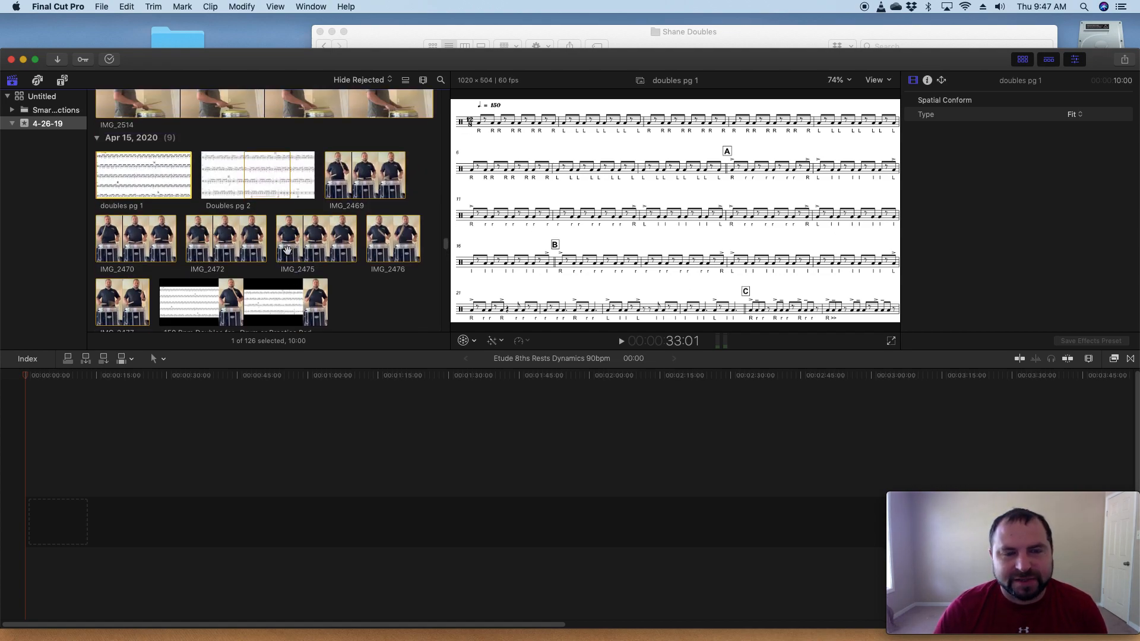
scroll(362, 255, down, 1)
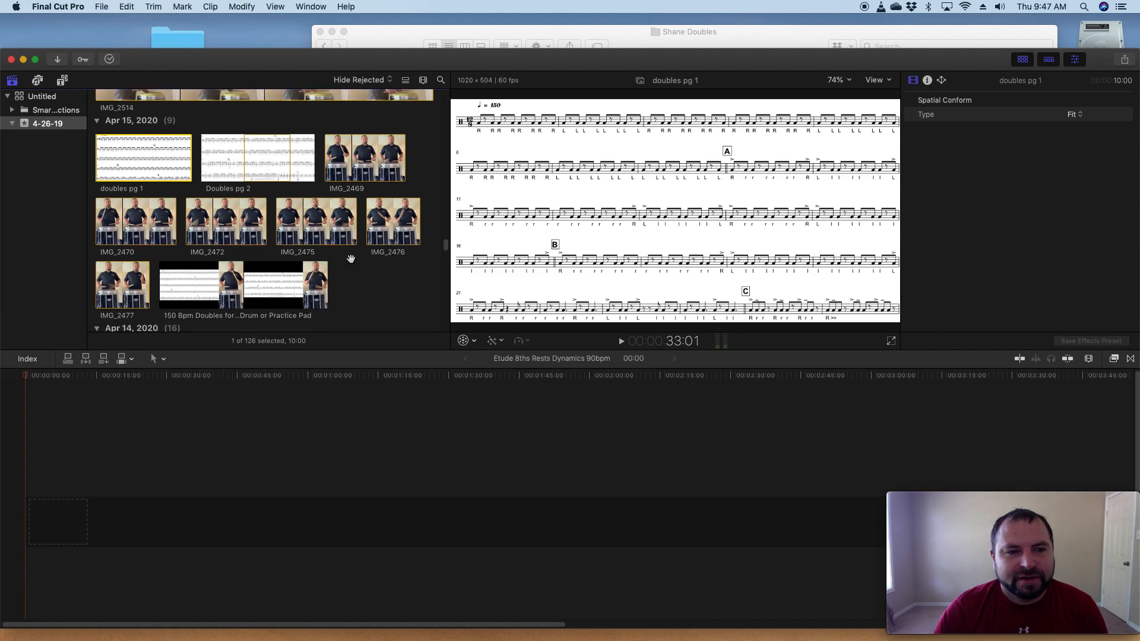
- Remove the 150 Bpm Doubles for Snare Drum or Practice Pad clip from the event browser
click(300, 273)
key(super+BackSpace)
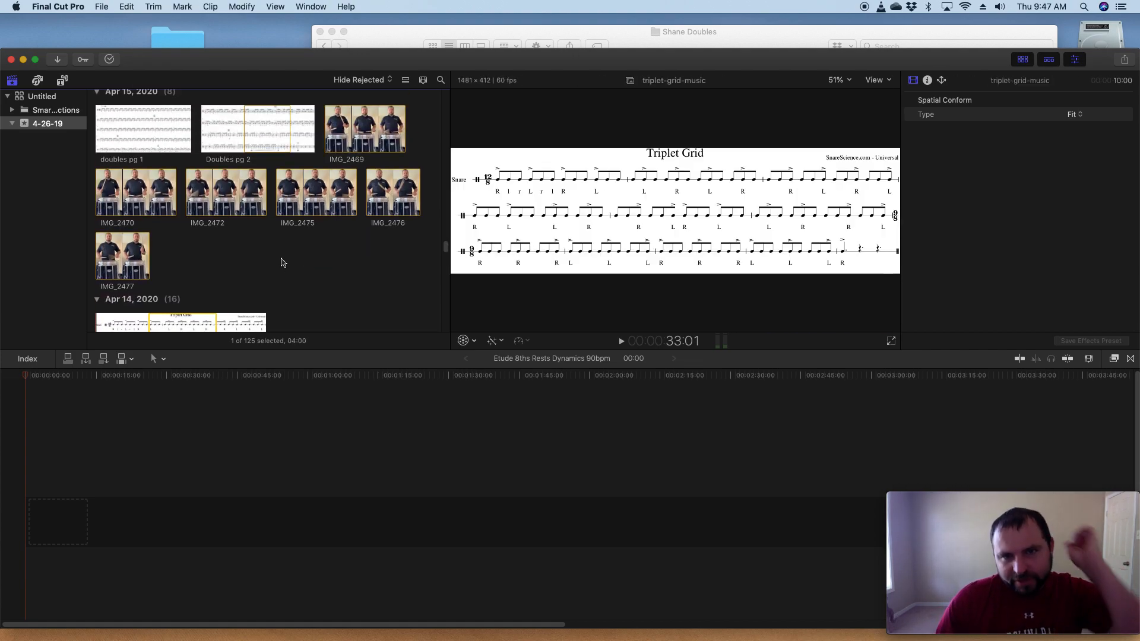
scroll(285, 263, up, 2)
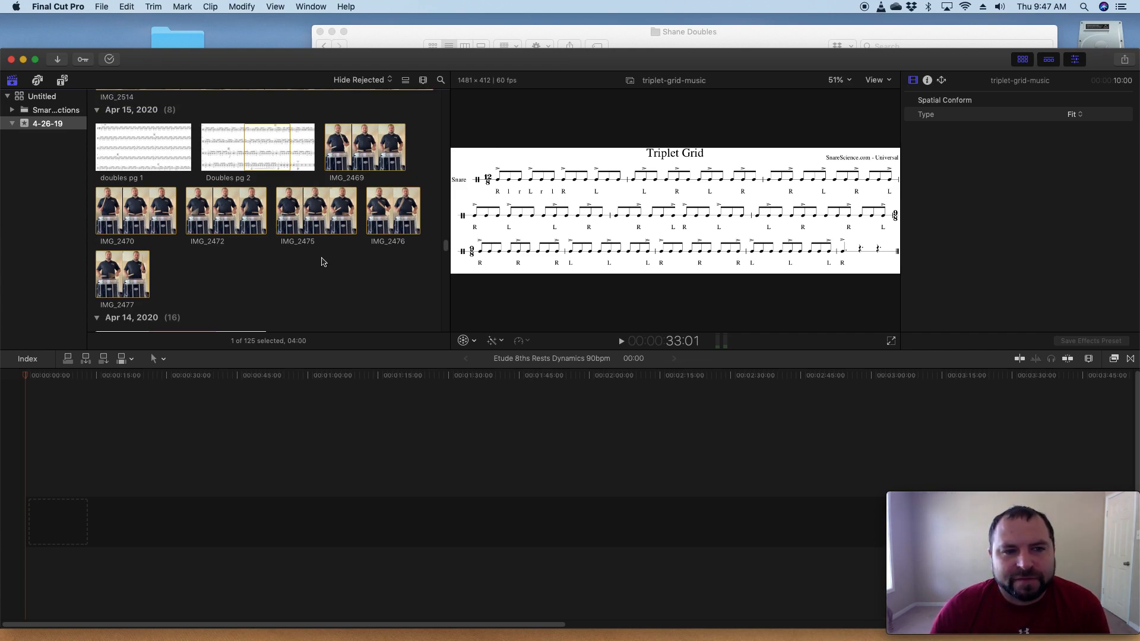
- Look through the Photos library and the 4-26-19 event's clips, including IMG_2514 and Doubles pg 2
click(263, 261)
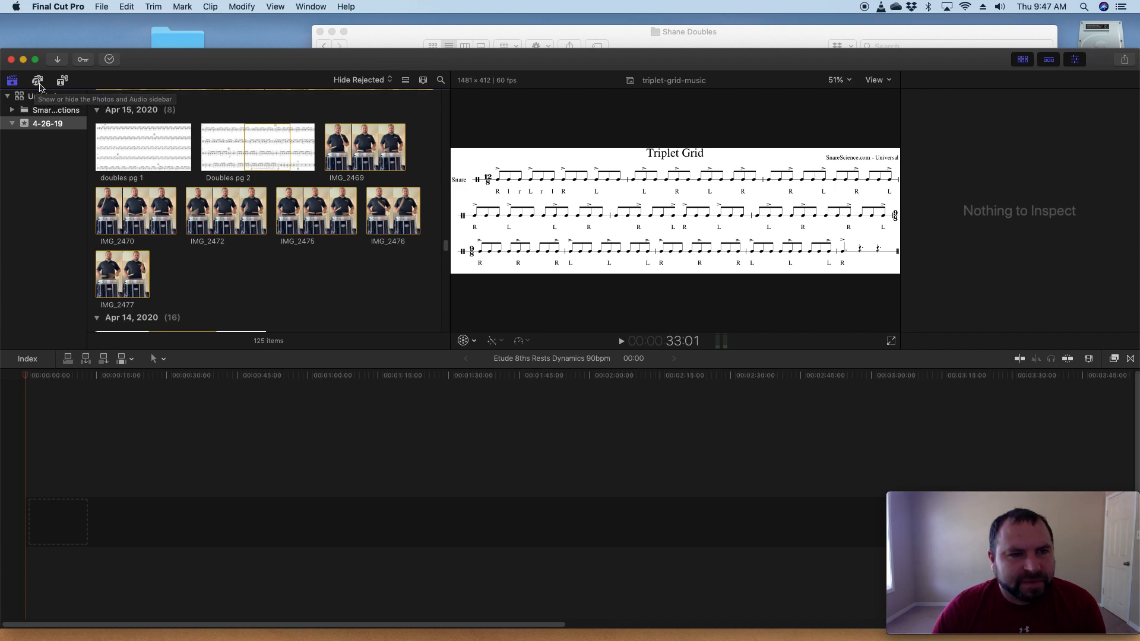
click(37, 80)
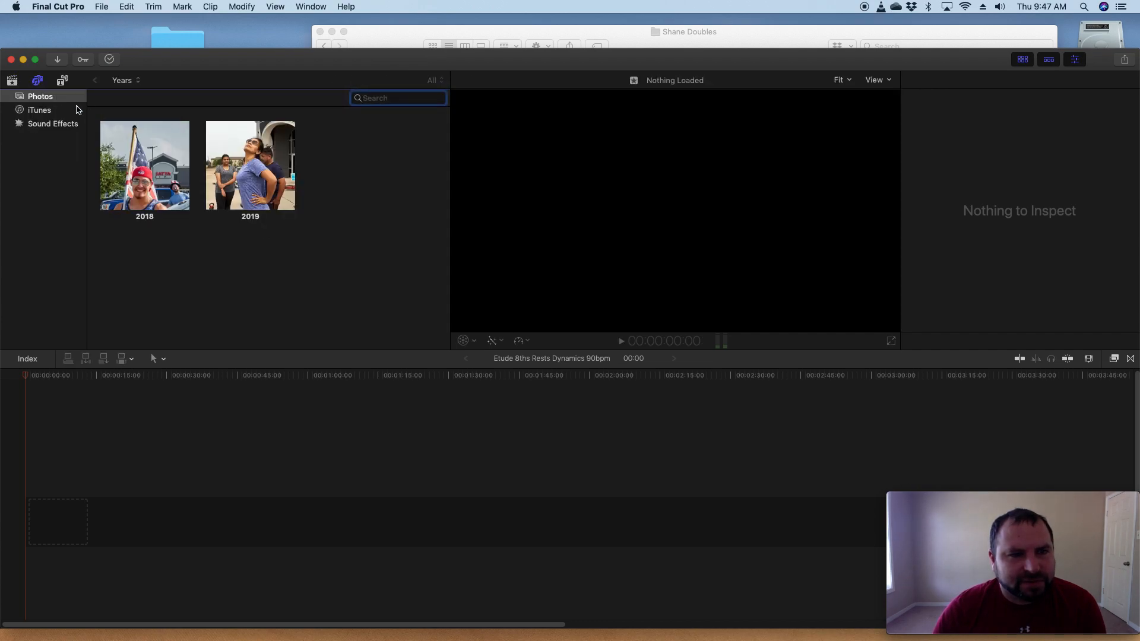
click(233, 303)
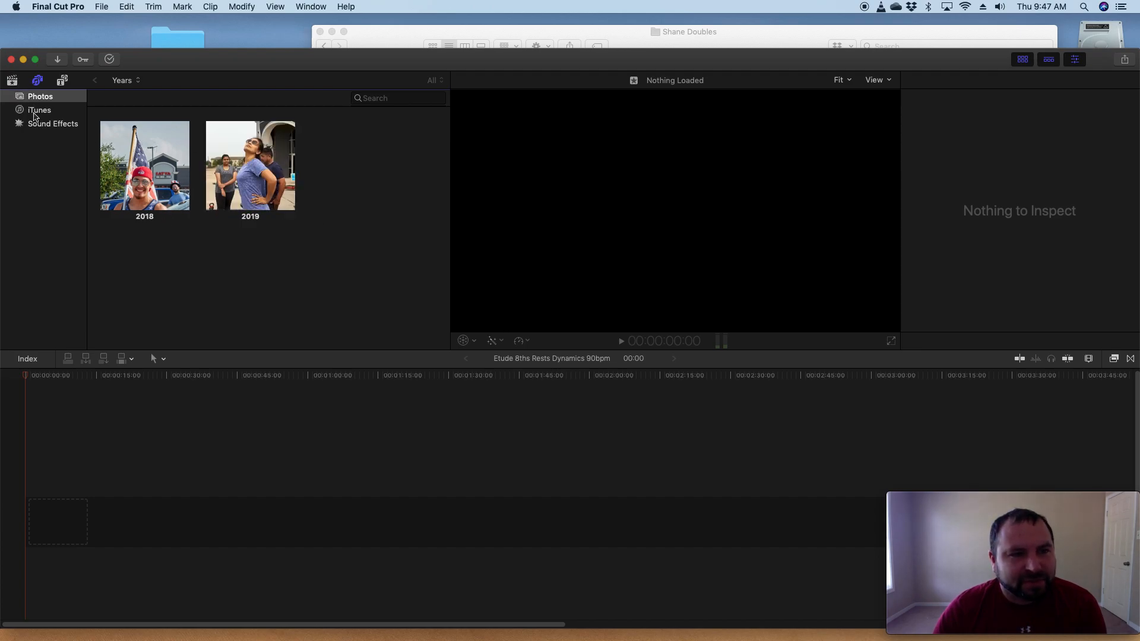
click(12, 82)
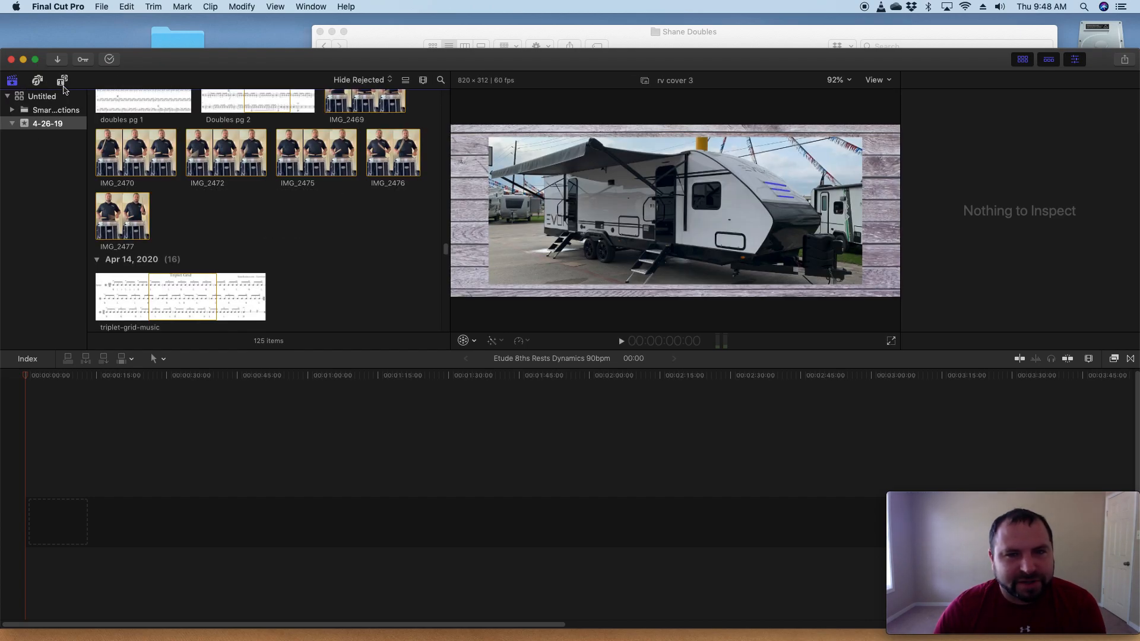
scroll(179, 206, up, 5)
click(210, 210)
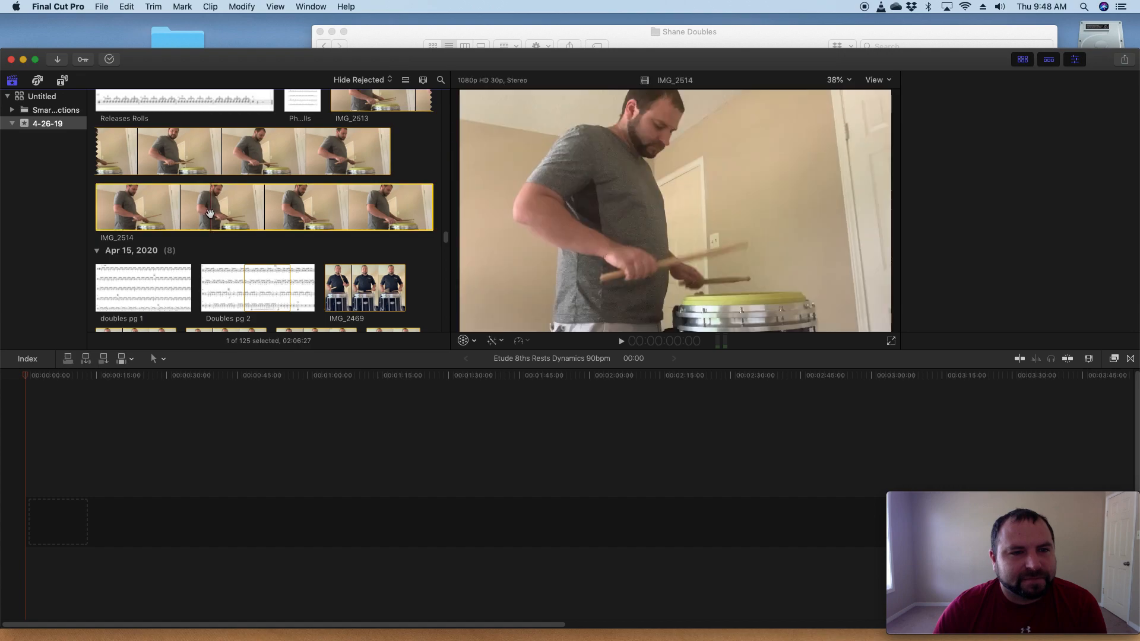
scroll(232, 250, down, 2)
click(264, 253)
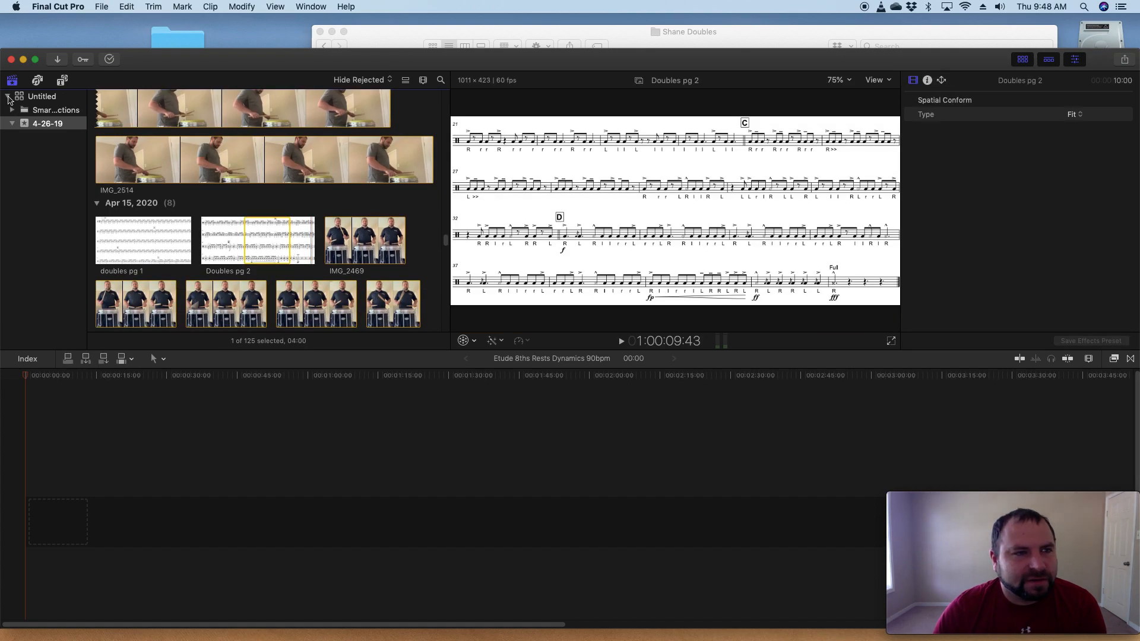
click(12, 83)
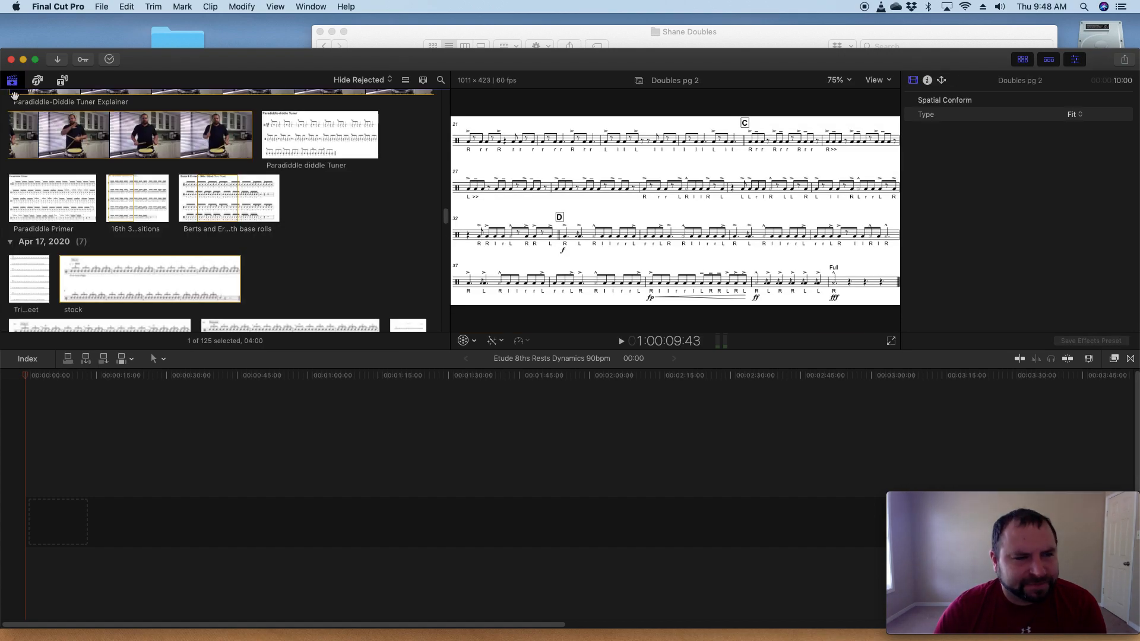
click(12, 82)
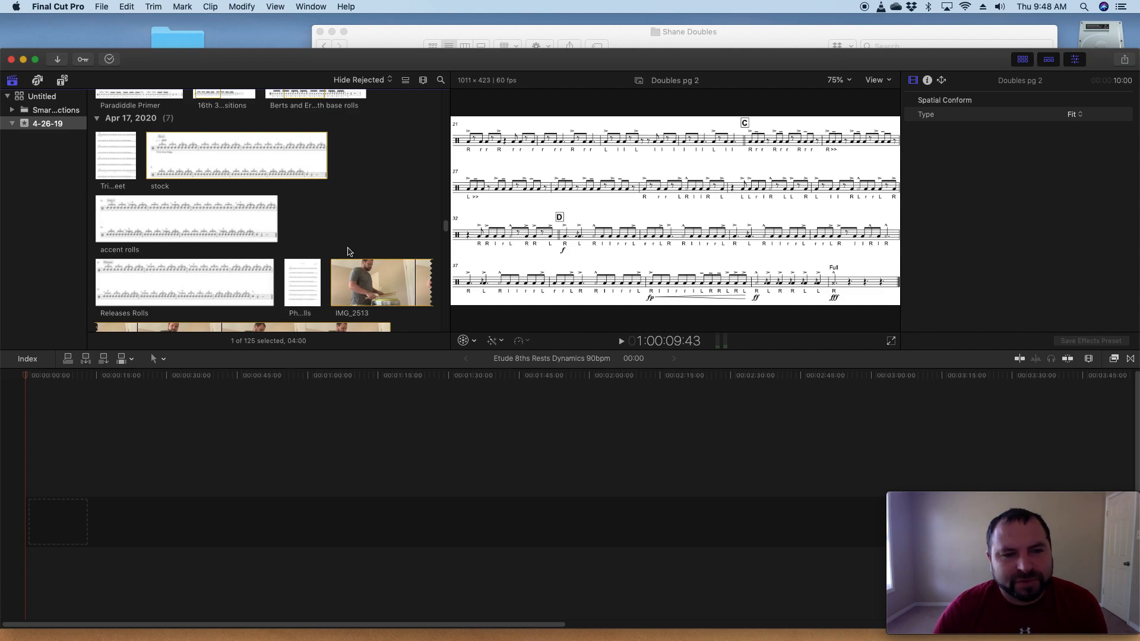
- Add the IMG_2472 drumming video from the Apr 15, 2020 group to the start of the empty project timeline
scroll(346, 249, down, 2)
scroll(346, 247, down, 10)
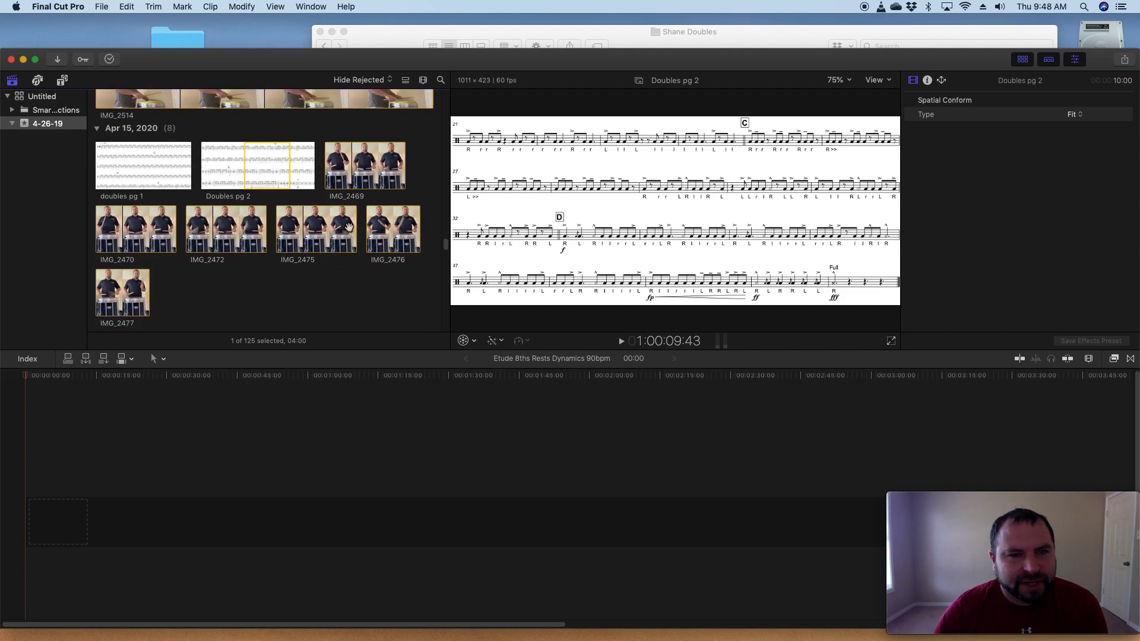
click(226, 229)
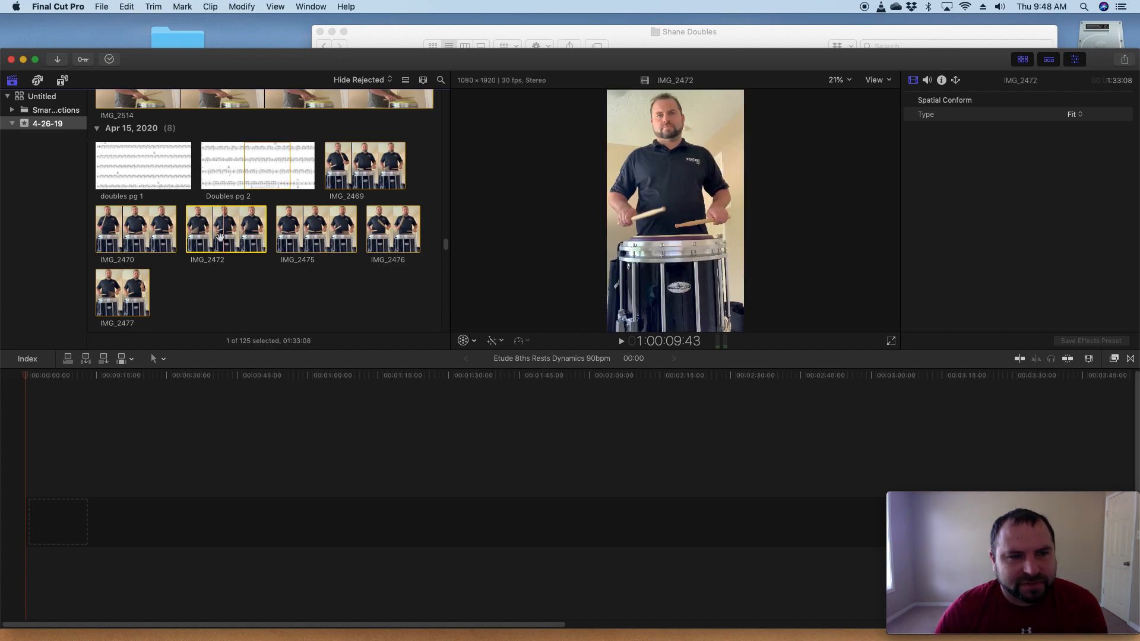
drag(231, 230, 275, 238)
drag(261, 514, 202, 613)
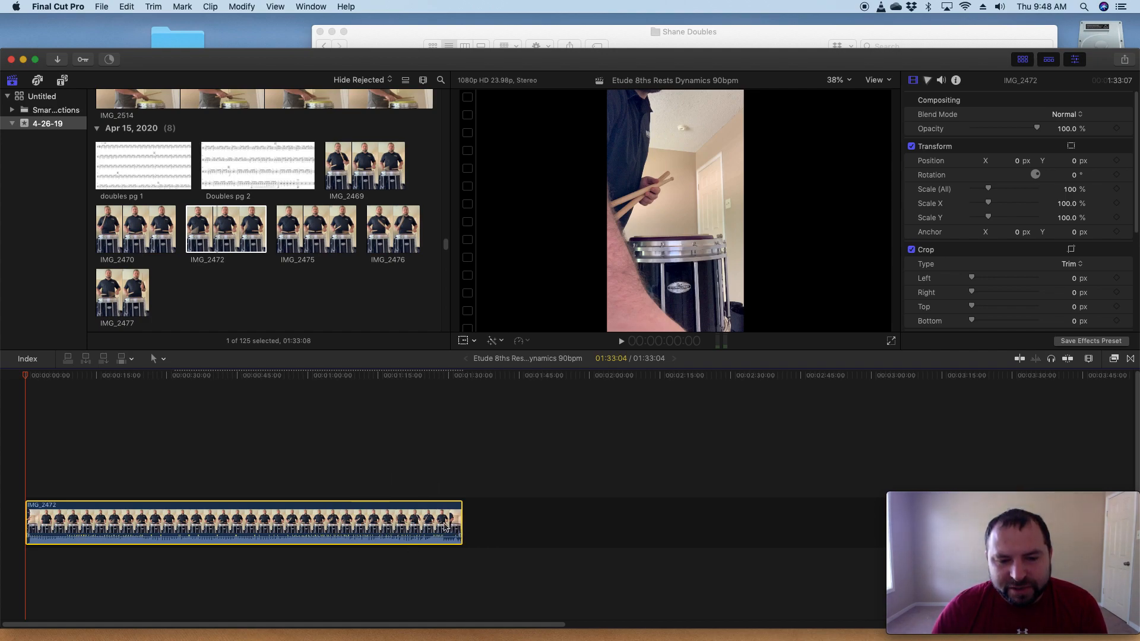
- Preview IMG_2472 in the timeline and trim its end, shortening the project to about 1:30
click(368, 462)
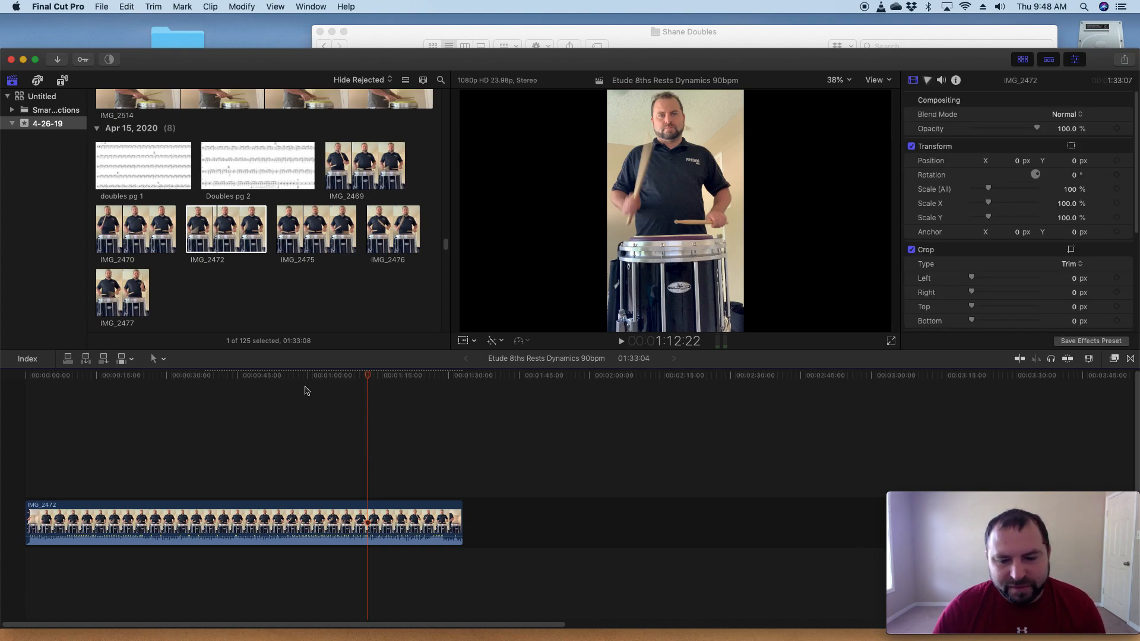
key(space)
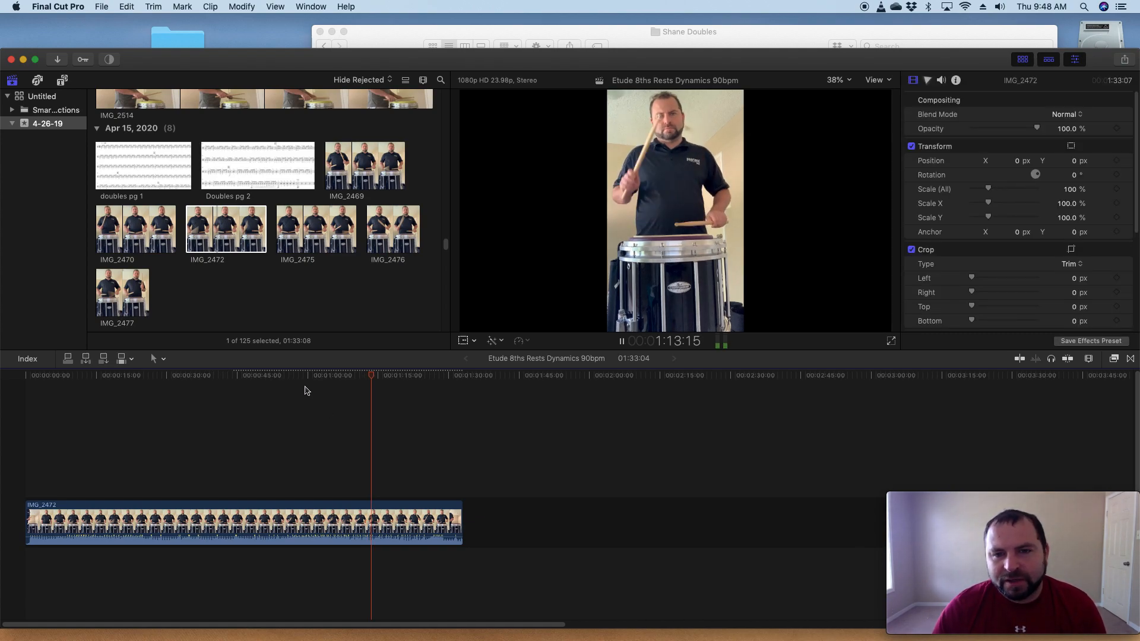
key(space)
click(399, 526)
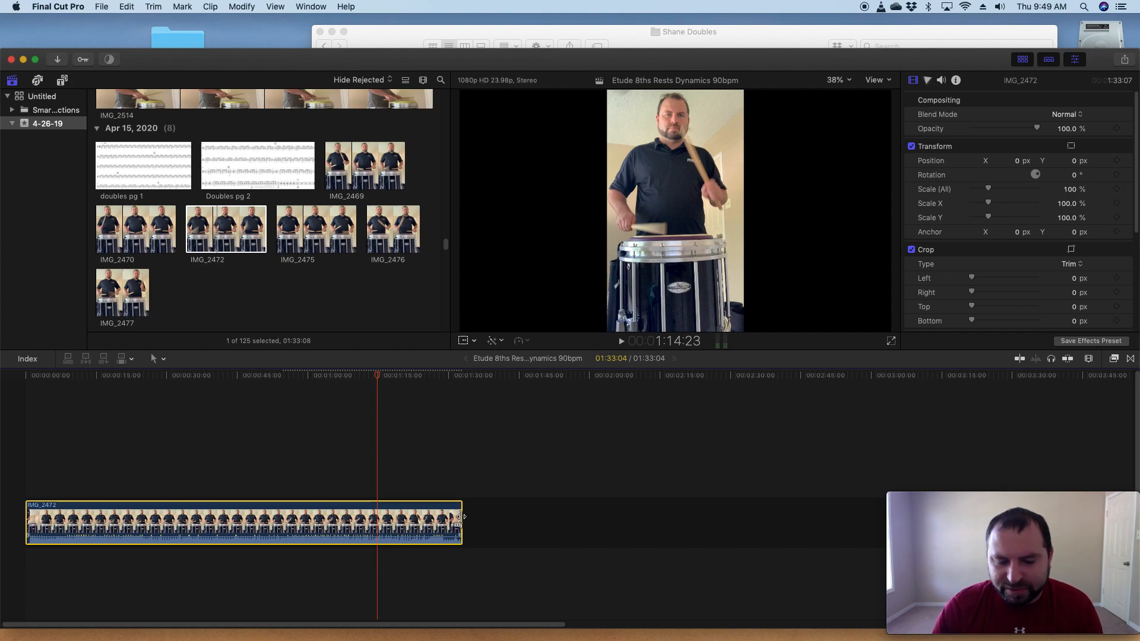
drag(460, 513, 461, 511)
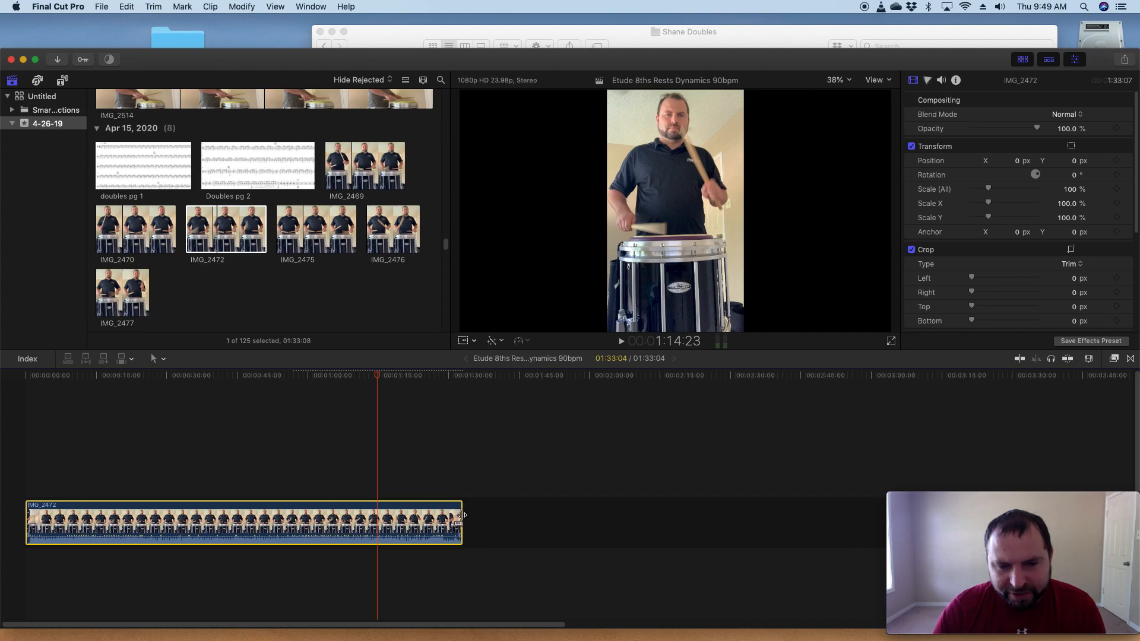
drag(461, 517, 450, 518)
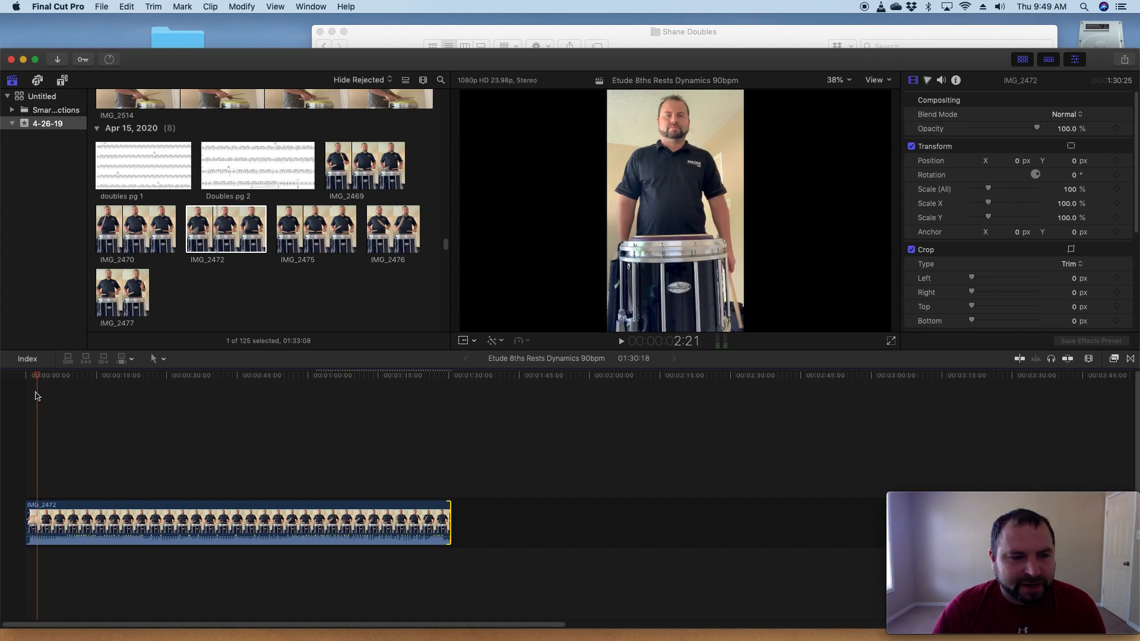
- Trim the start of IMG_2472 to shortly before the drumming begins, leaving about 1:26, and play back the new opening
key(space)
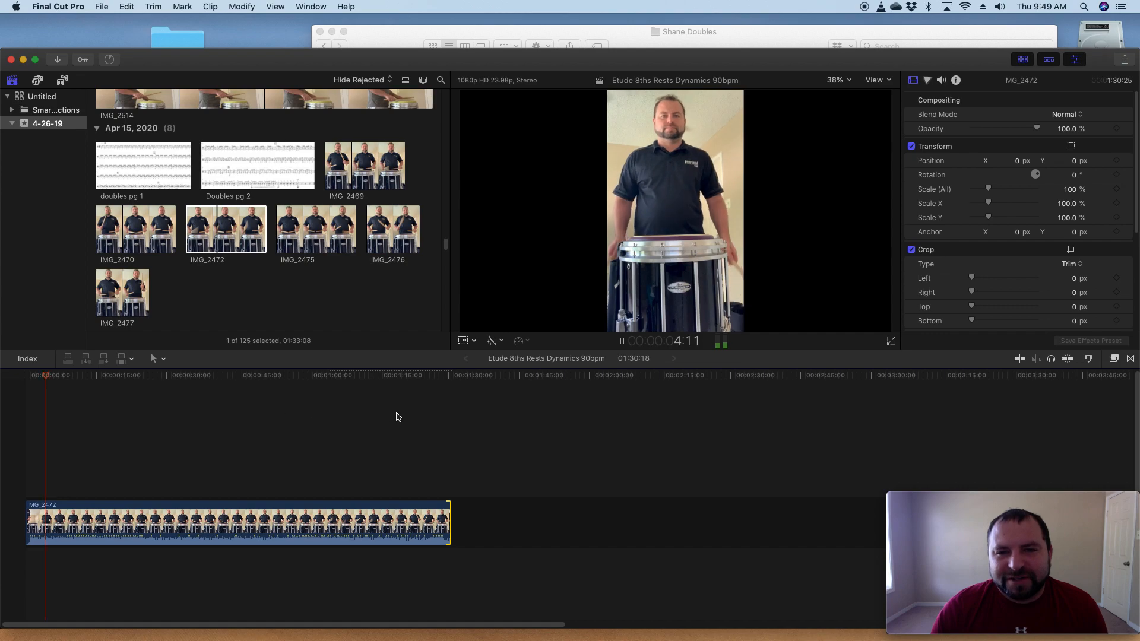
key(space)
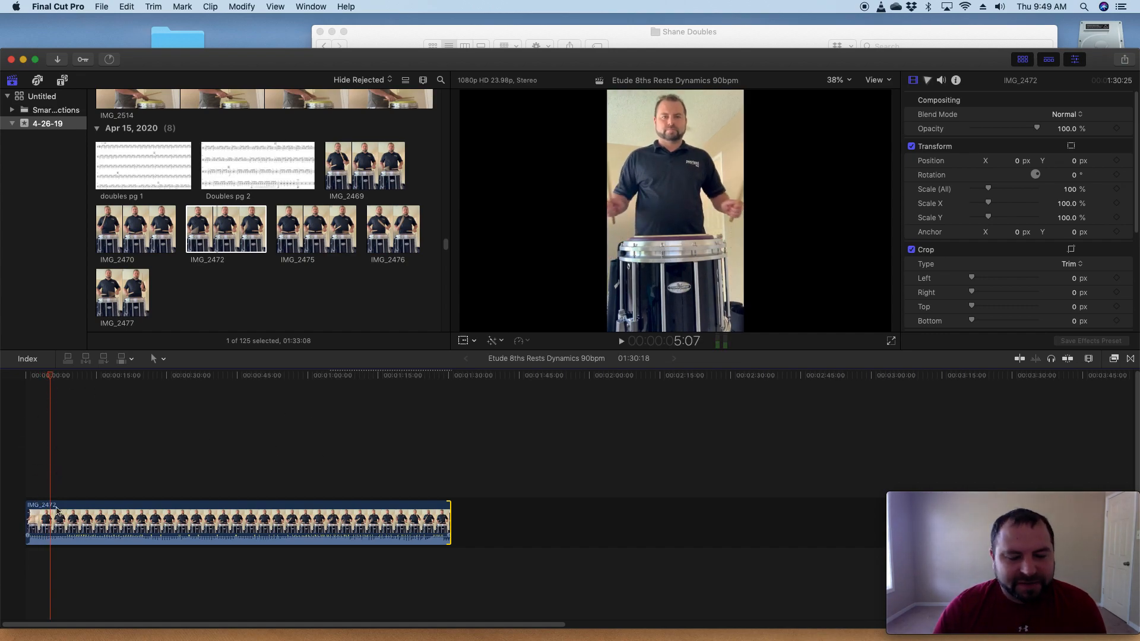
drag(29, 514, 53, 517)
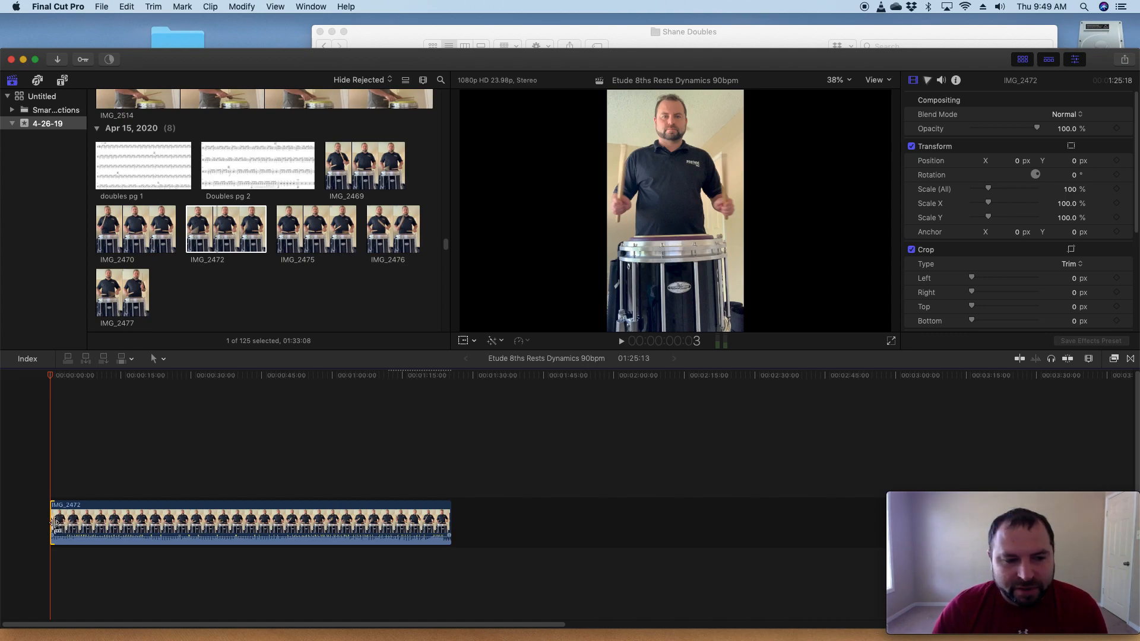
drag(54, 522, 47, 523)
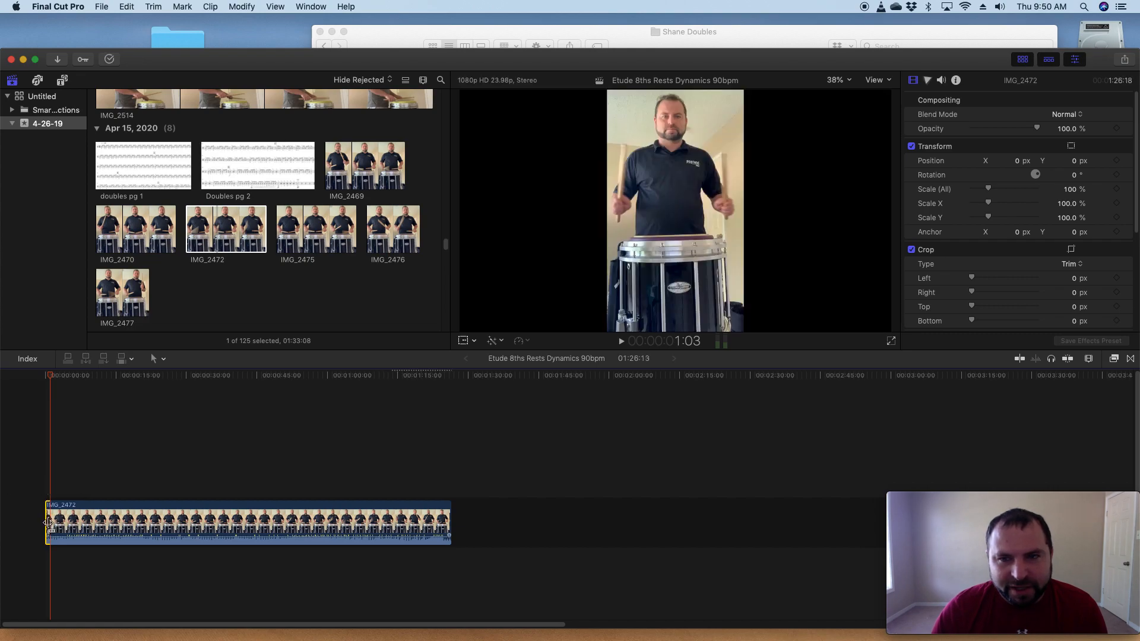
click(48, 378)
key(space)
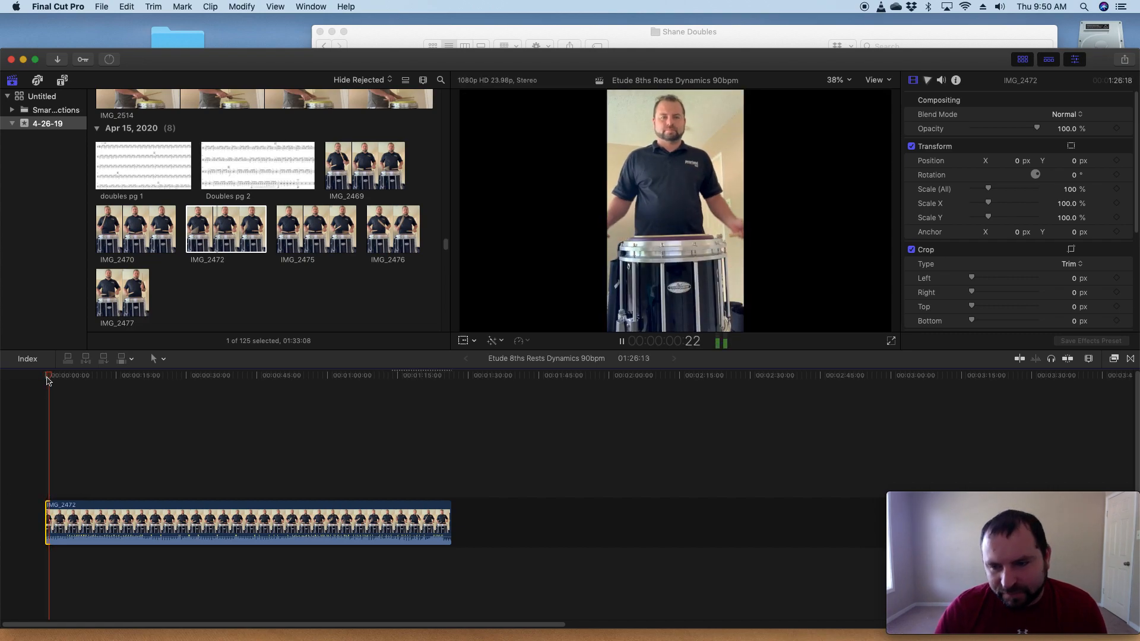
key(space)
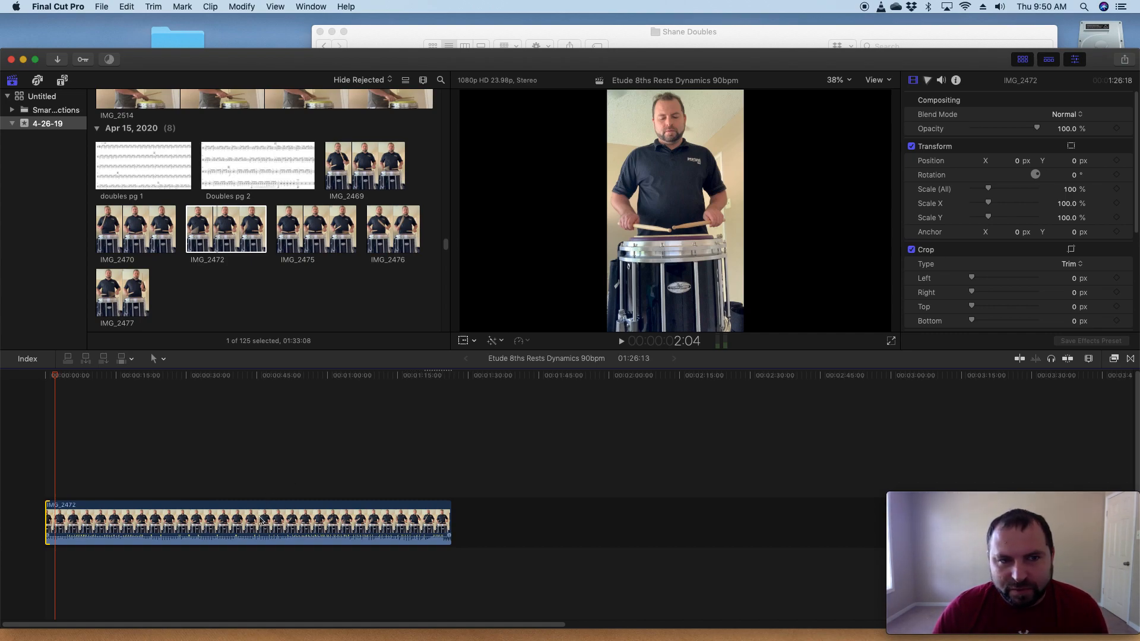
- Place the doubles pg 1 image above IMG_2472 at about 16 seconds and move the playhead to 14:03
click(134, 166)
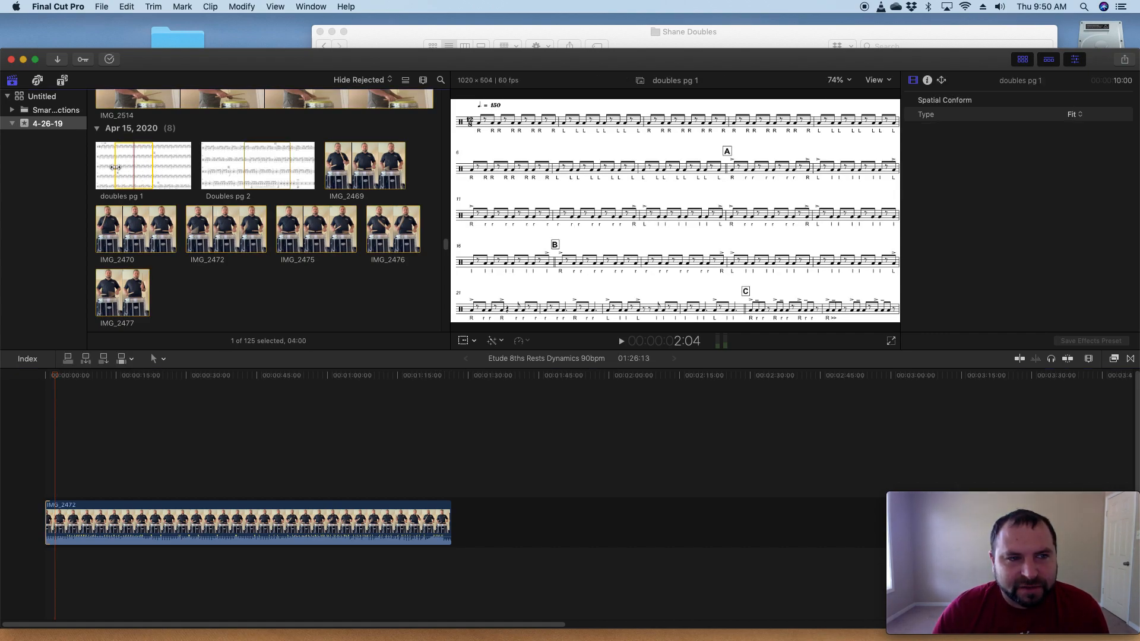
drag(115, 168, 124, 474)
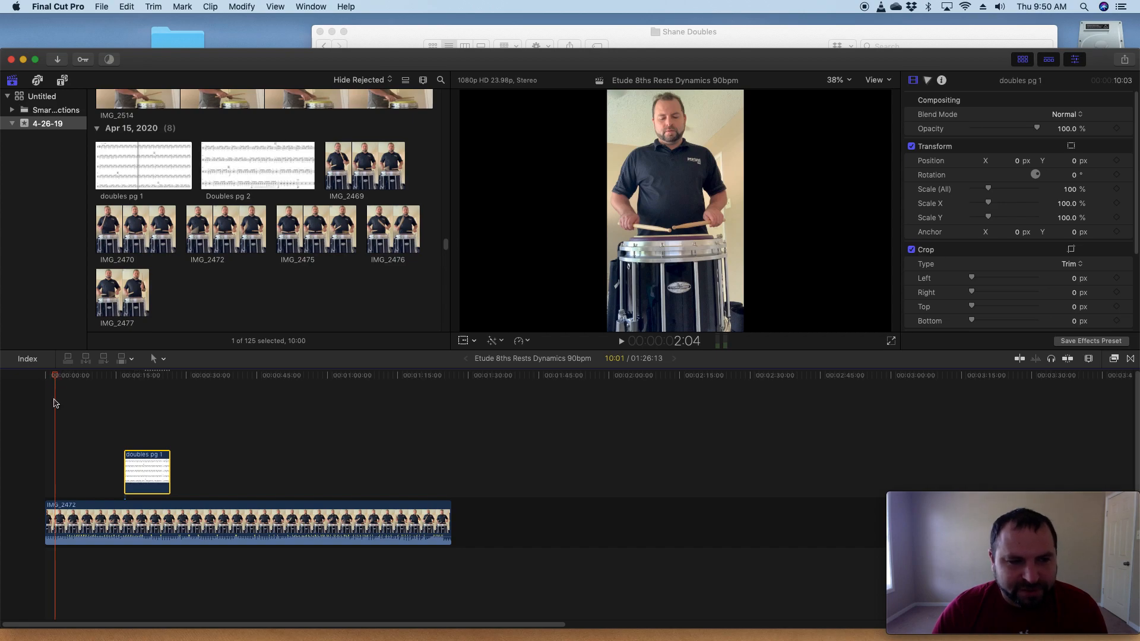
drag(58, 378, 137, 386)
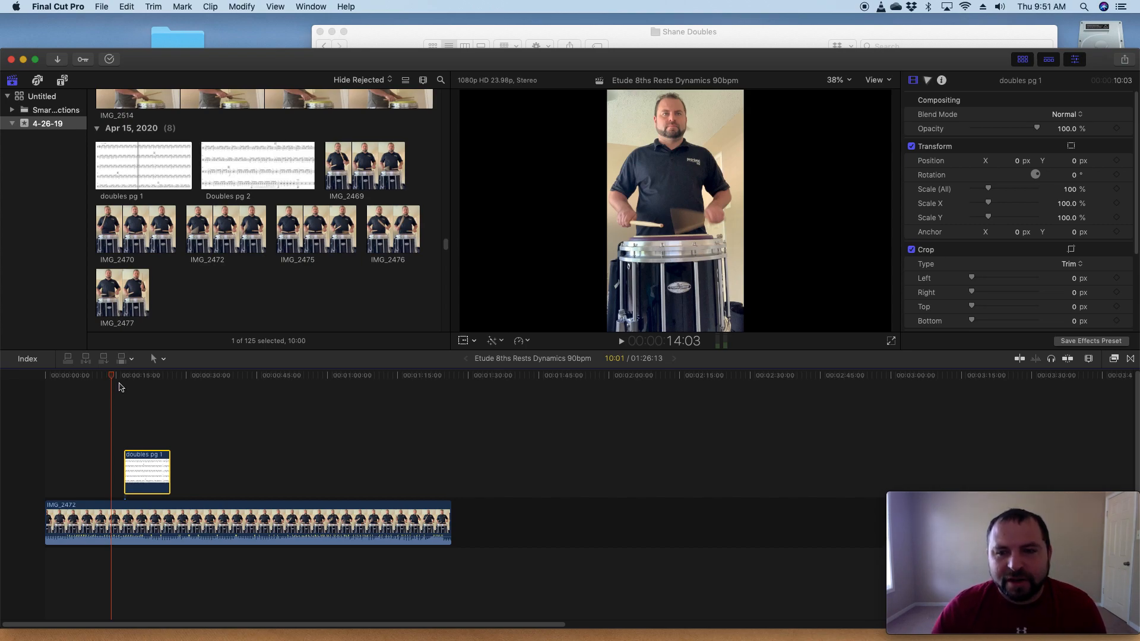
- Select IMG_2472 in the timeline and examine its transform, crop and distort settings and its clip information
click(167, 519)
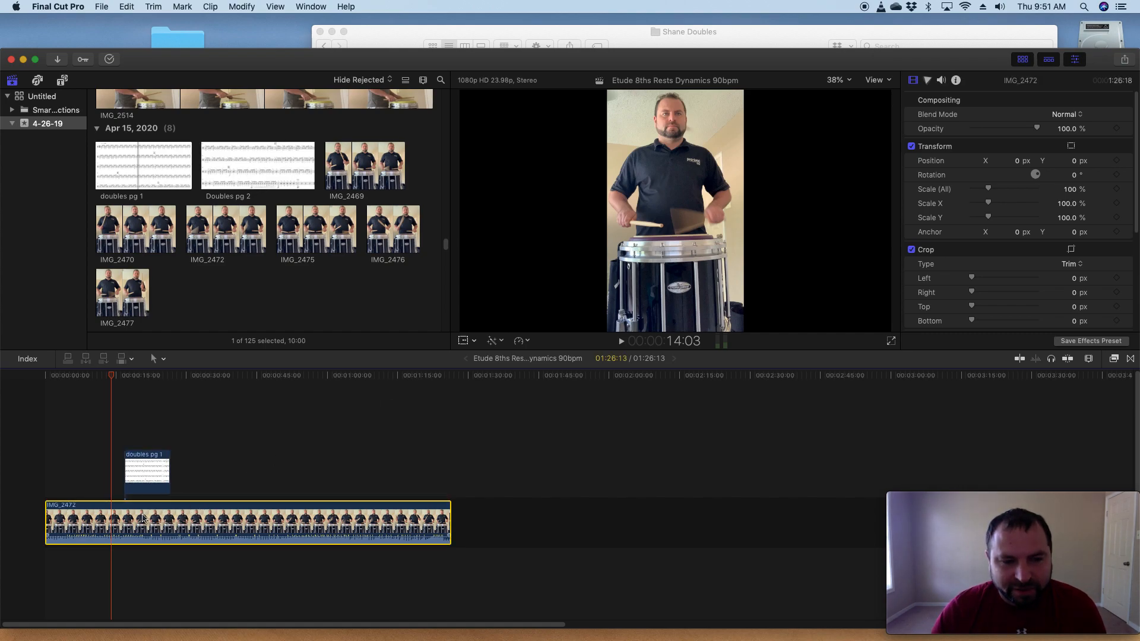
mouse_move(149, 536)
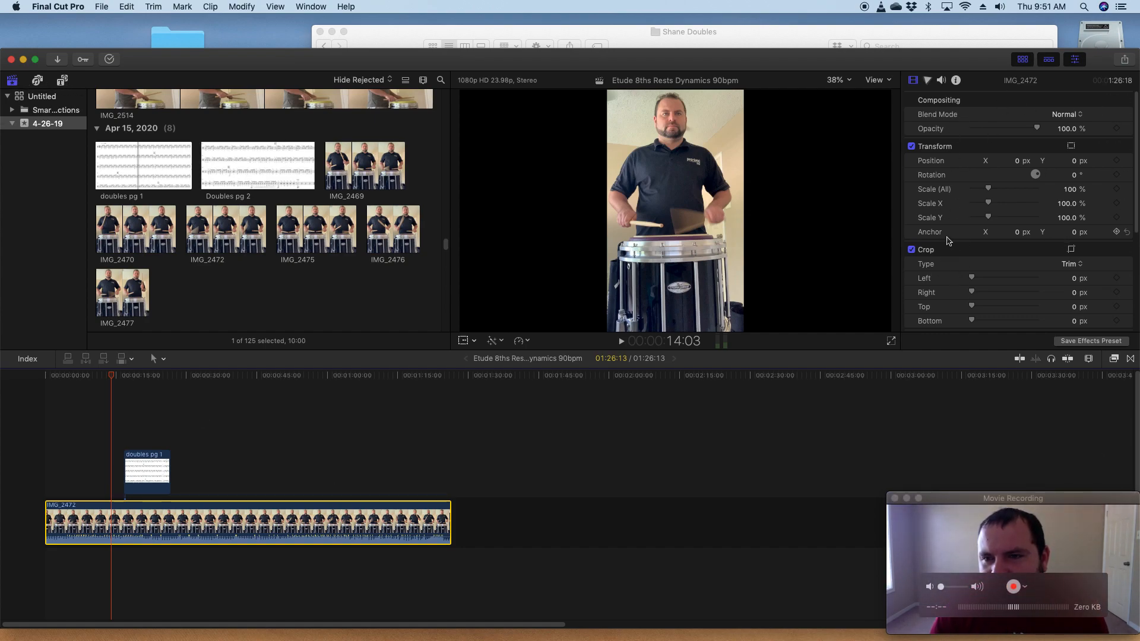
scroll(948, 241, down, 5)
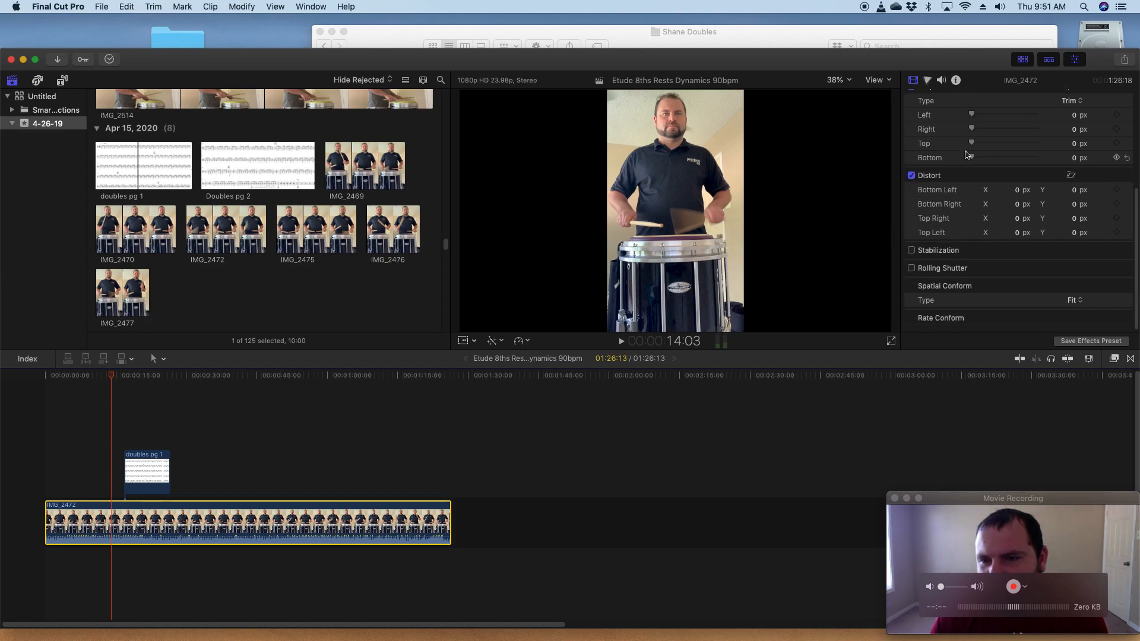
scroll(966, 156, up, 5)
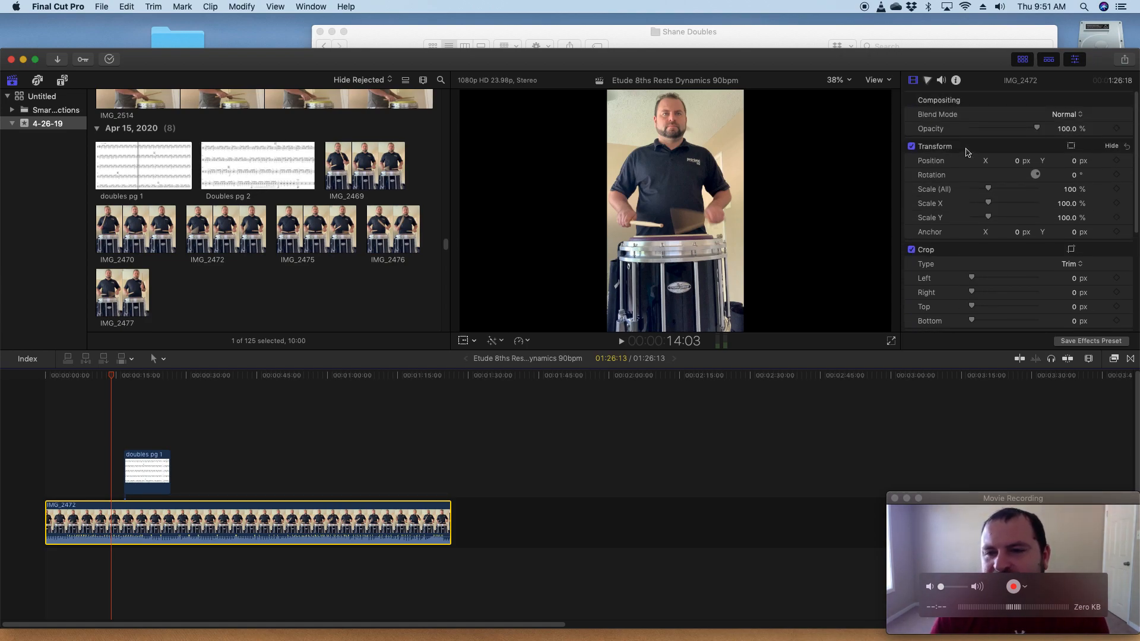
click(932, 623)
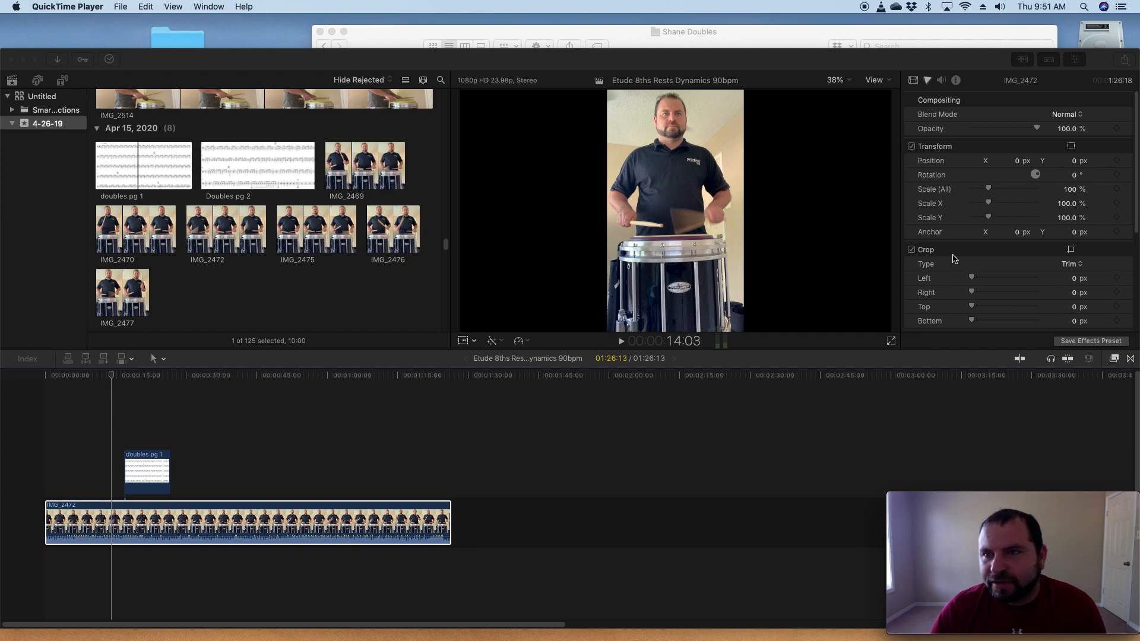
scroll(939, 146, down, 1)
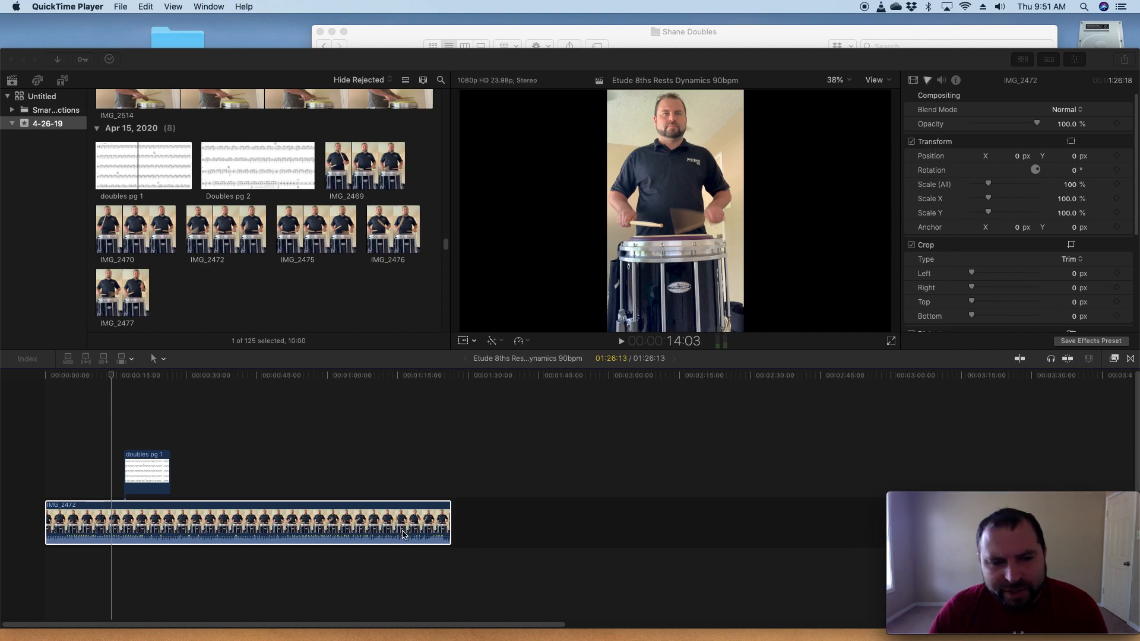
click(351, 532)
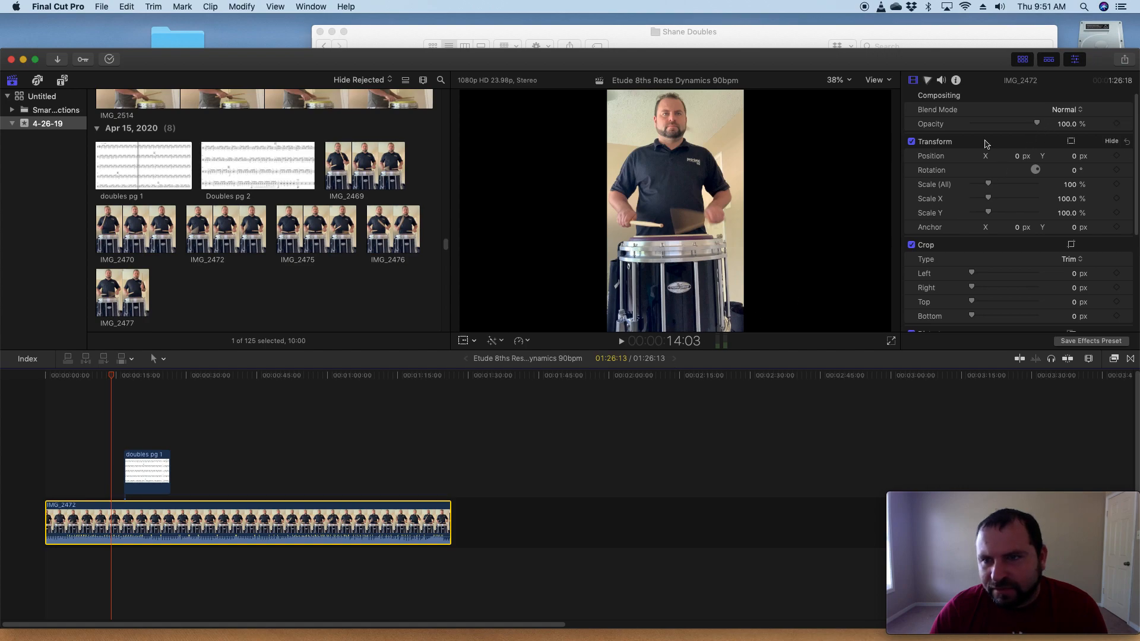
scroll(955, 143, up, 1)
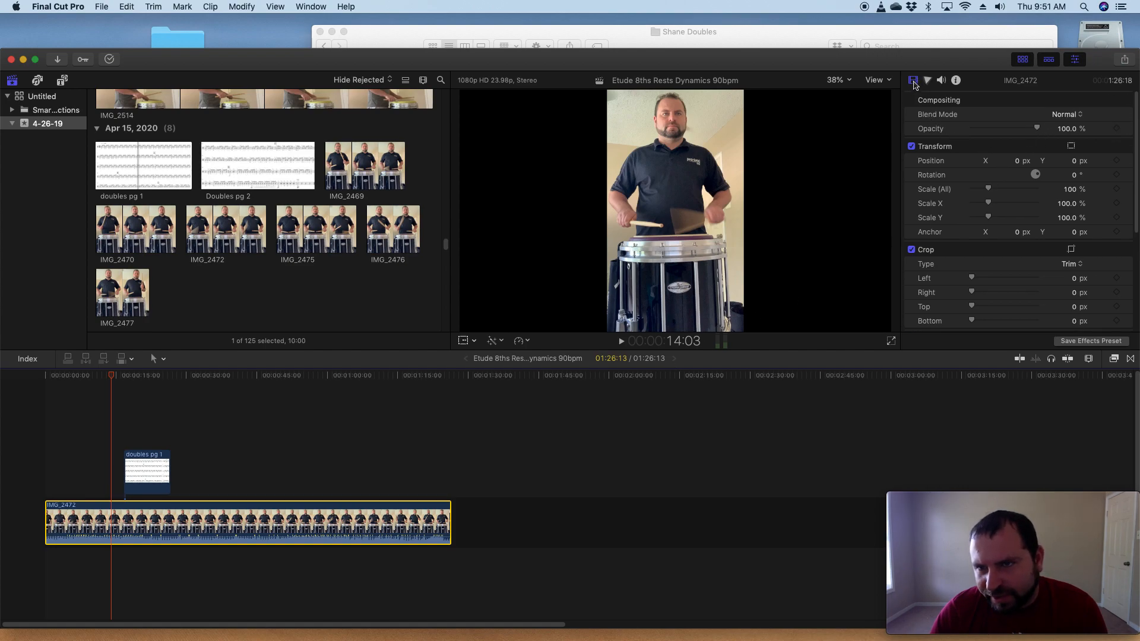
click(956, 80)
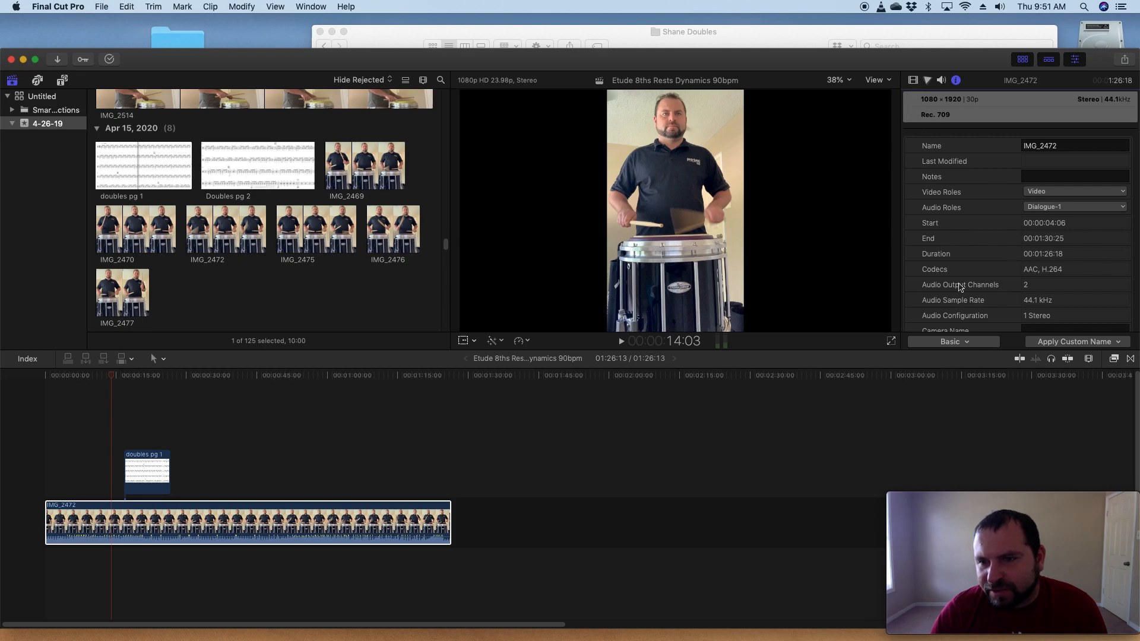
click(914, 81)
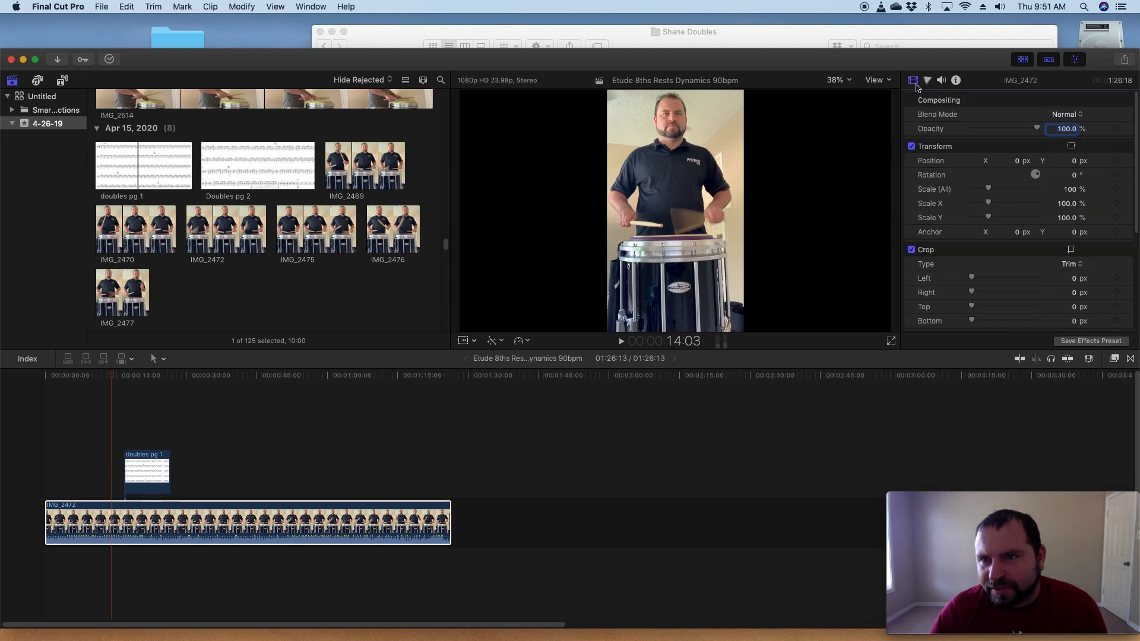
- Collapse the Compositing and Distort settings of IMG_2472, leaving the Transform and Crop settings expanded
click(265, 524)
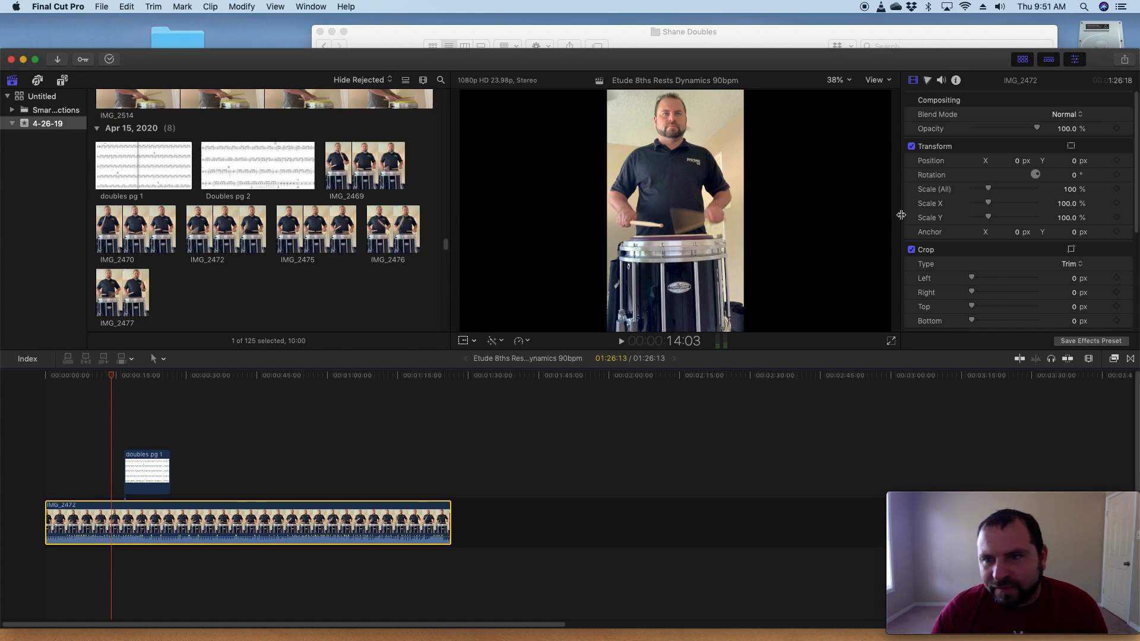
scroll(960, 154, down, 1)
scroll(962, 155, up, 1)
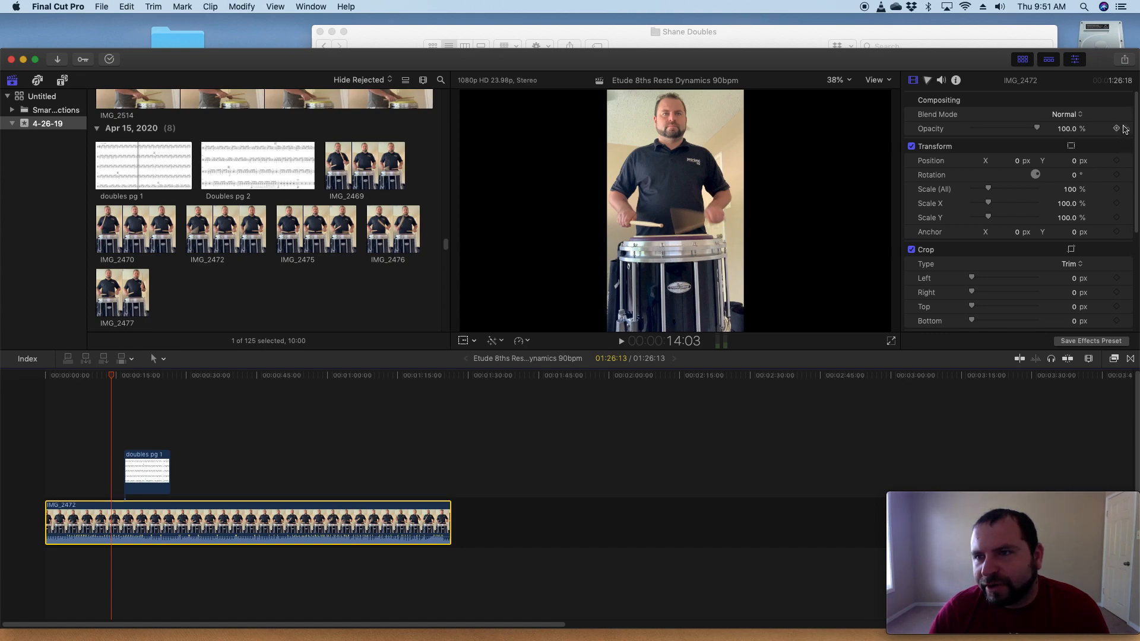
click(1112, 100)
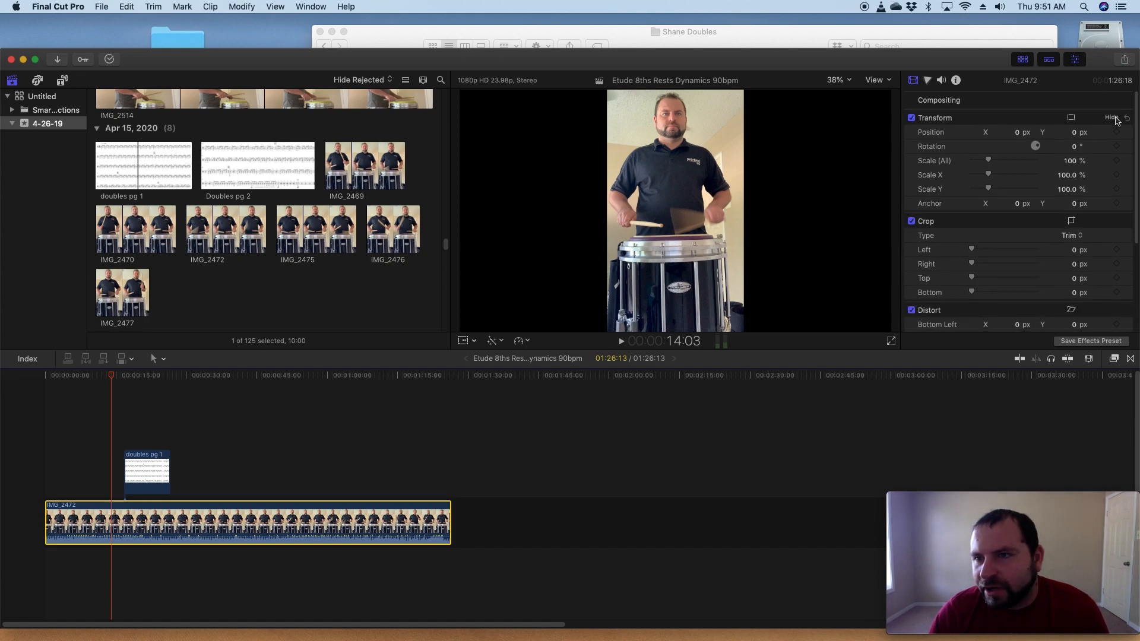
click(1112, 118)
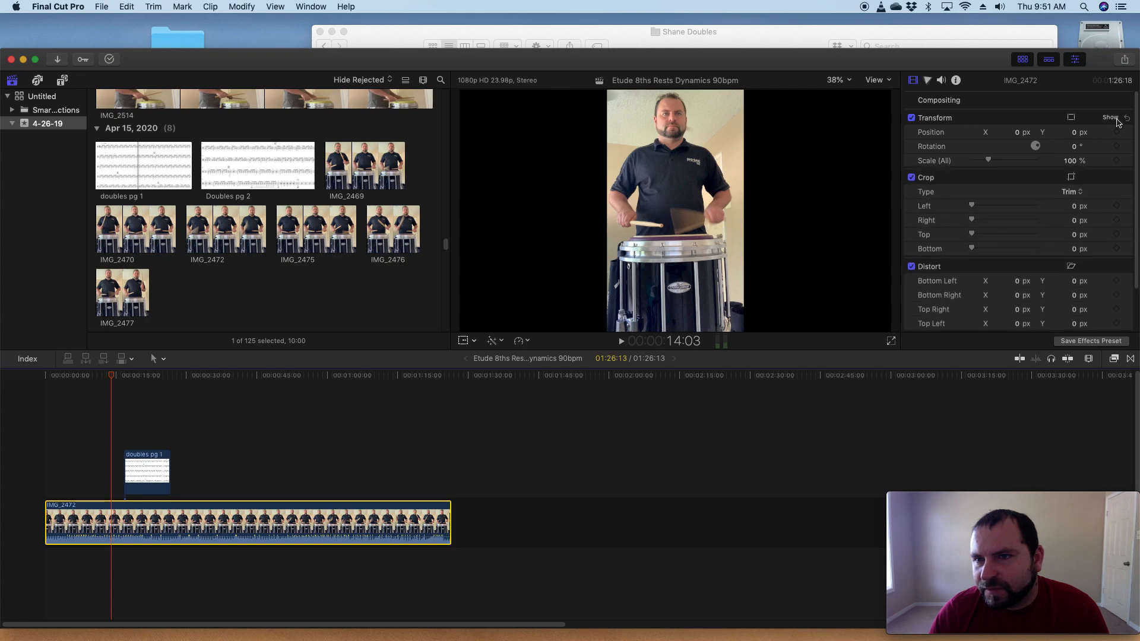
click(1112, 135)
click(1111, 154)
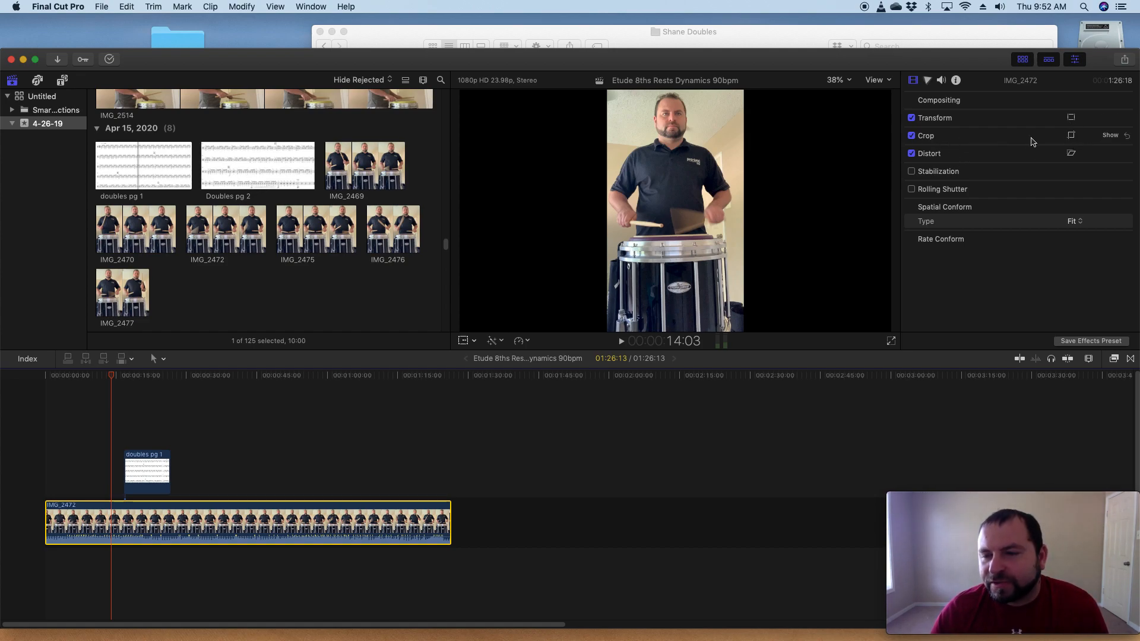
click(1111, 117)
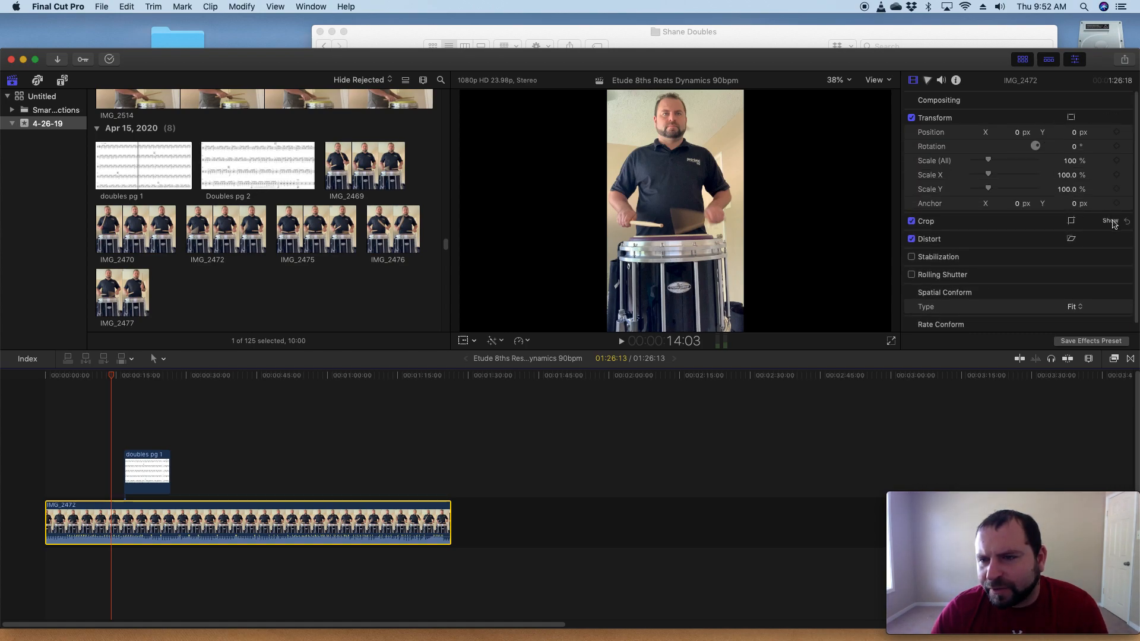
click(1111, 221)
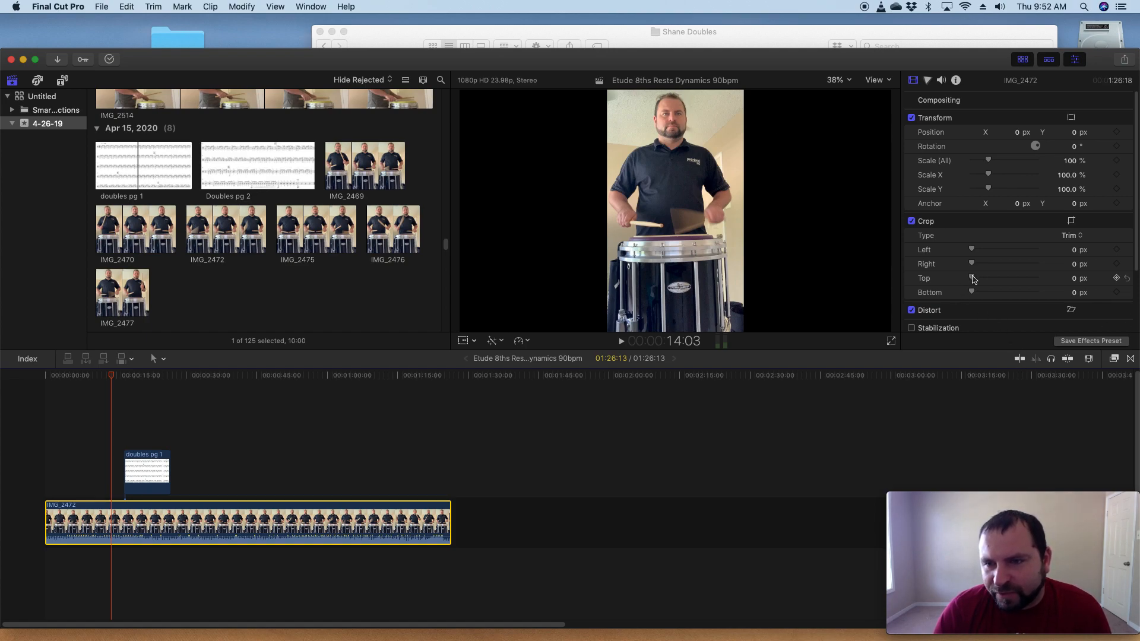
- Try cropping IMG_2472 by 22 px at the top and 643 px at the bottom
mouse_move(973, 279)
mouse_down()
mouse_move(1056, 284)
mouse_move(974, 289)
mouse_up()
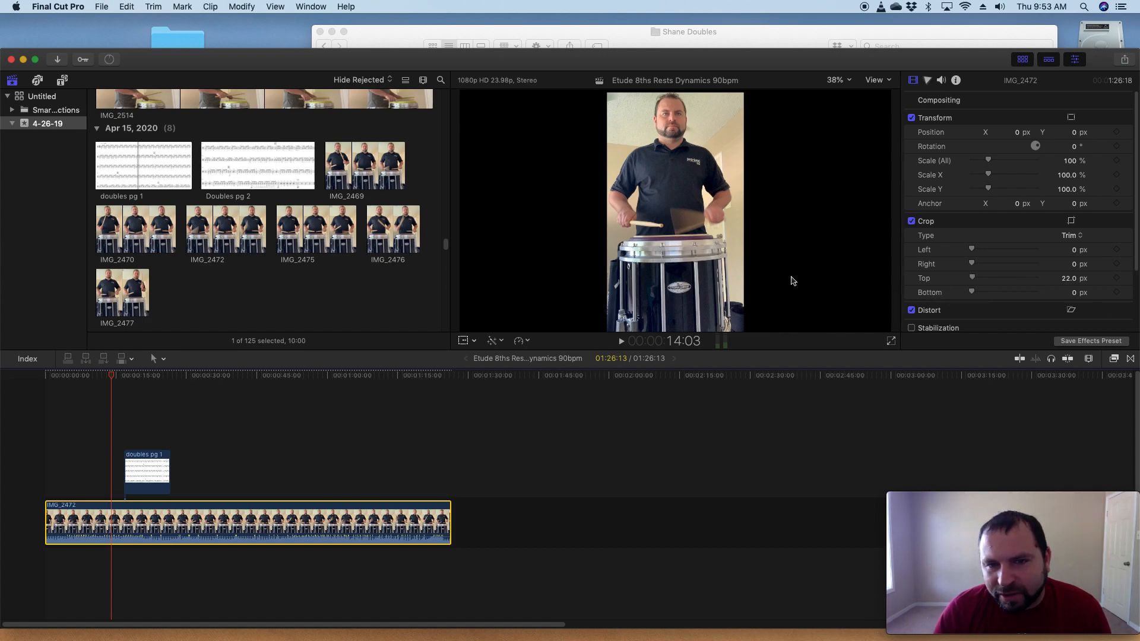
mouse_move(974, 293)
mouse_down()
mouse_move(1027, 301)
mouse_move(993, 295)
mouse_up()
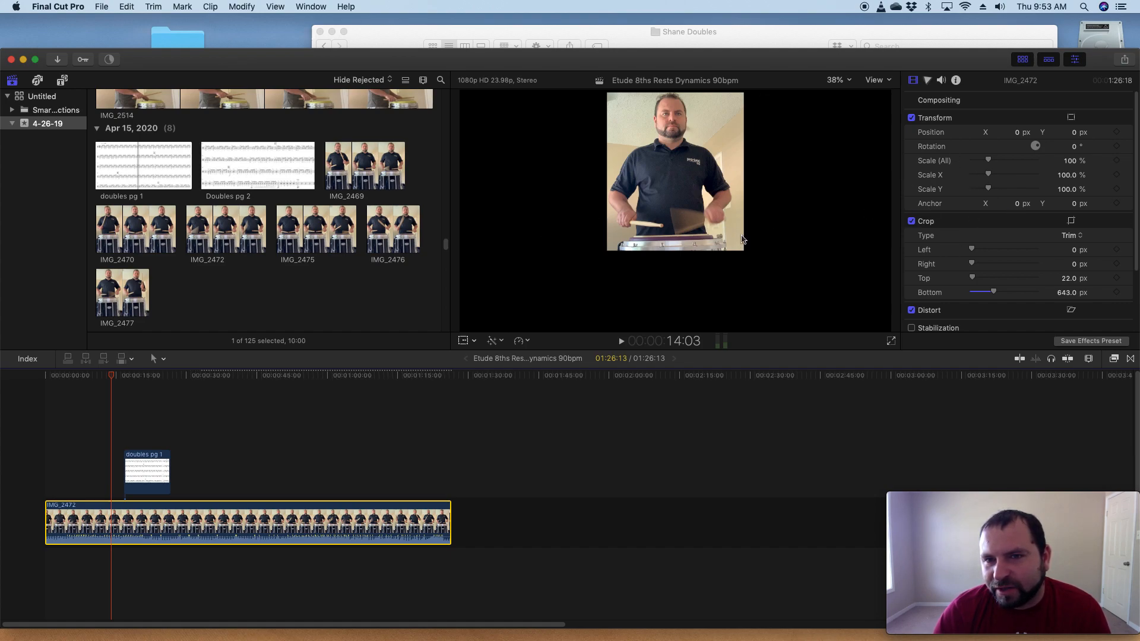
- Scale IMG_2472 to 95% and reset its bottom and top crops to 0 px
mouse_move(989, 161)
mouse_down()
mouse_move(1008, 162)
mouse_move(990, 163)
mouse_up()
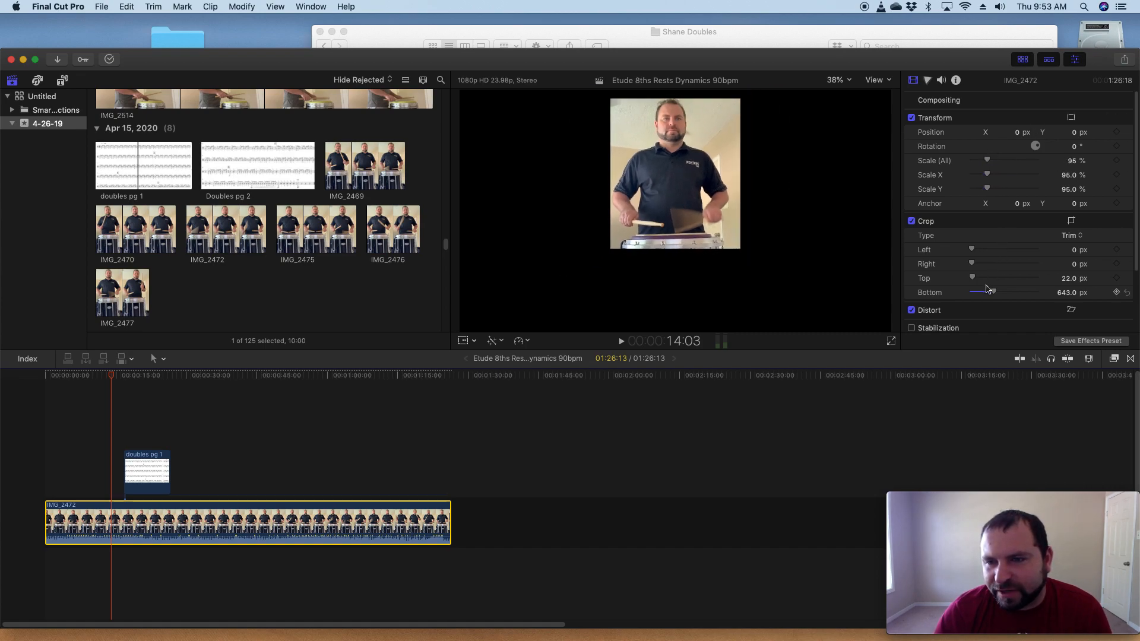
drag(993, 291, 968, 296)
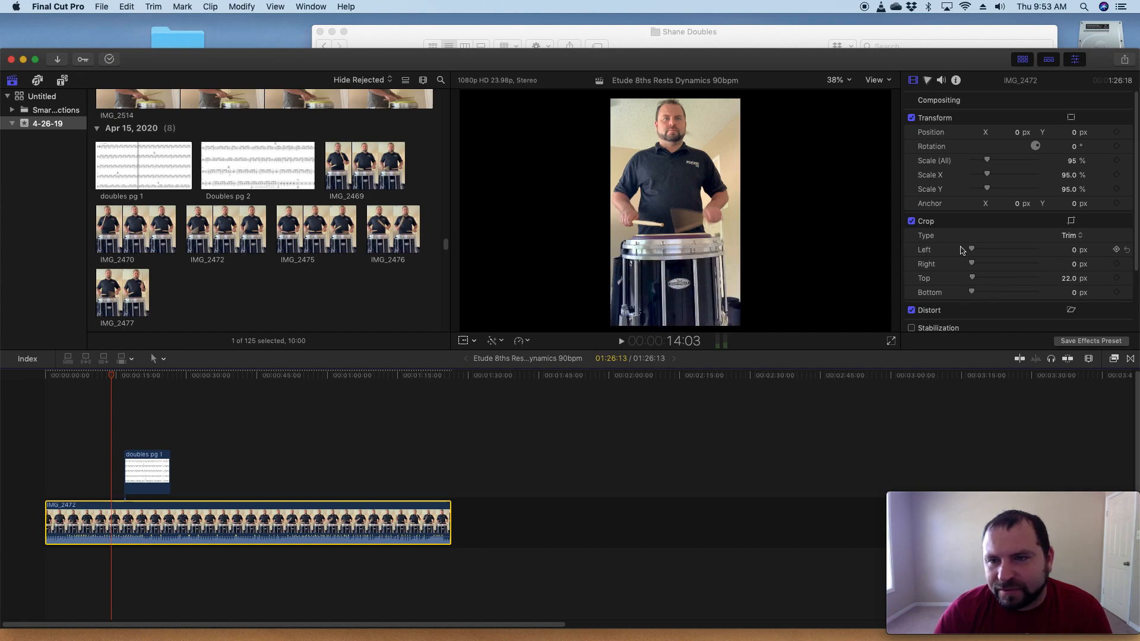
drag(972, 278, 946, 279)
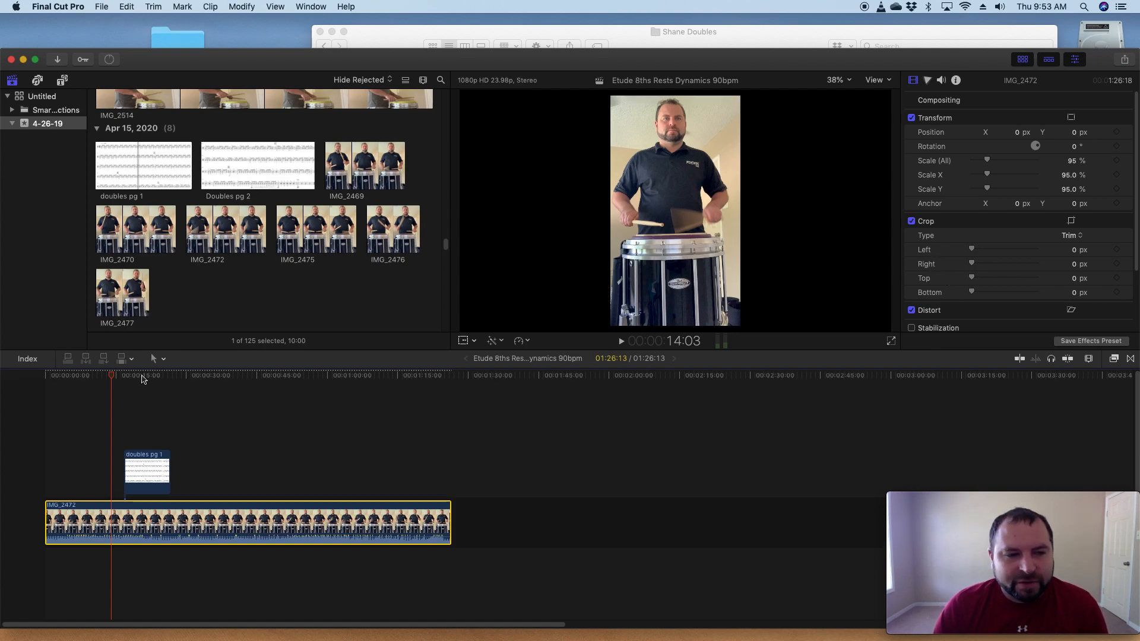
- Preview the sheet music overlap at 20:11, return to 13:00 and try IMG_2472 at X positions 700, 500, 200, 100 and 0 px
click(141, 377)
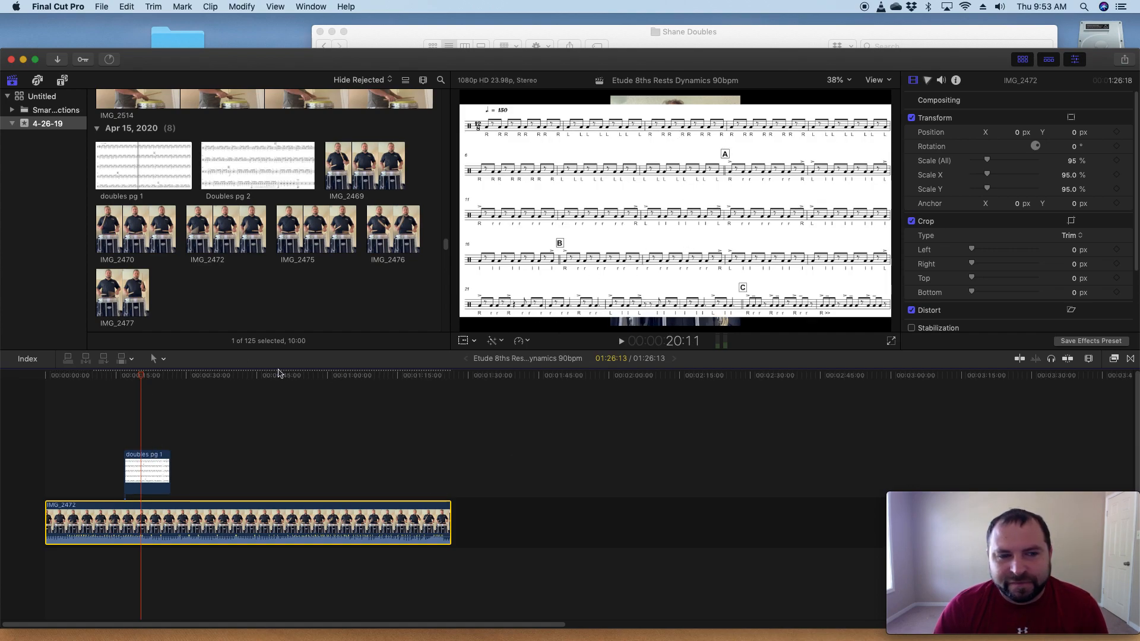
click(106, 376)
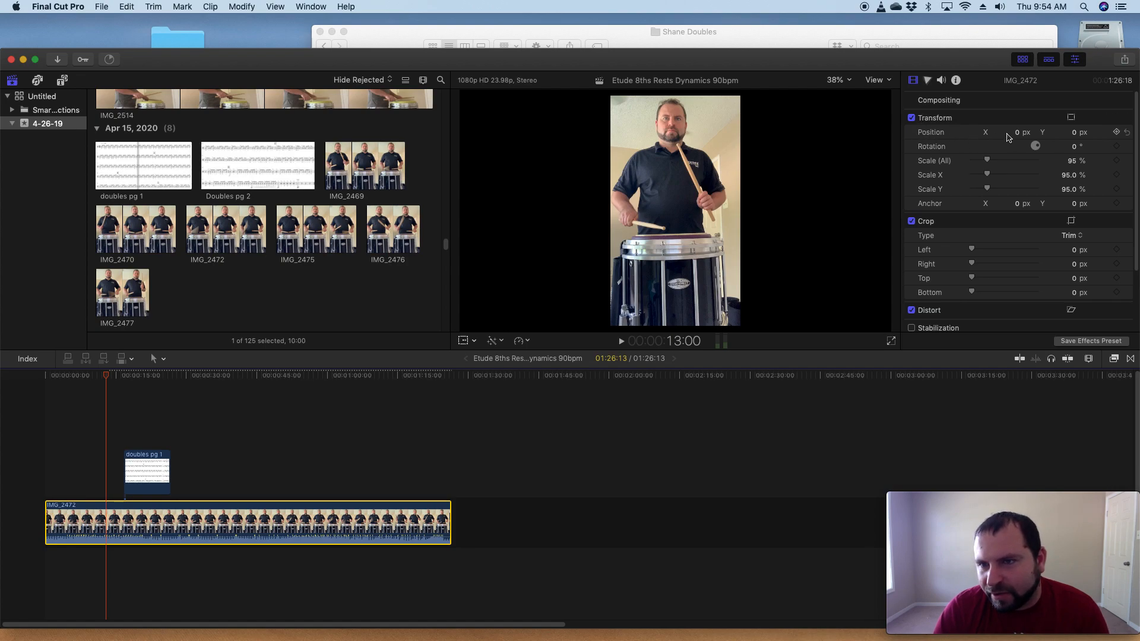
click(1012, 136)
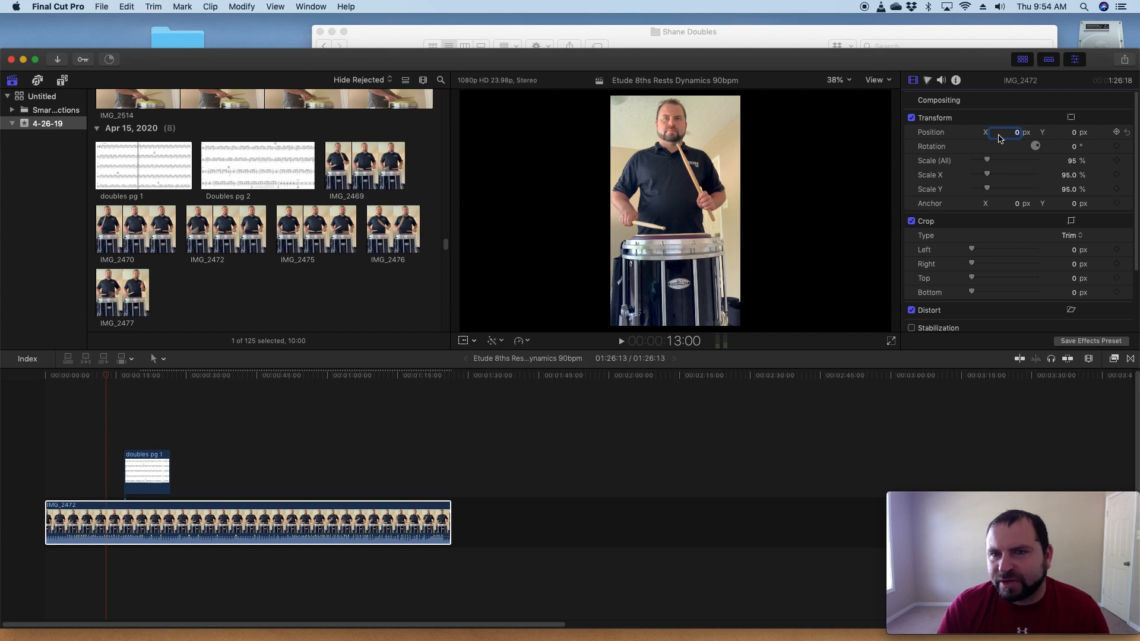
key(Return)
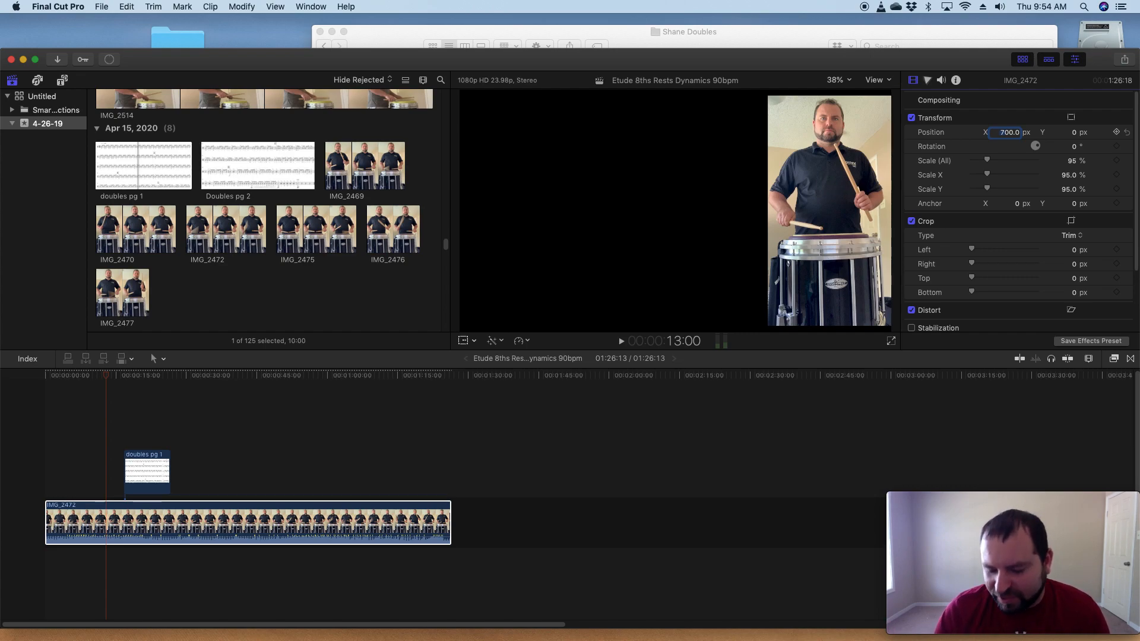
text(50)
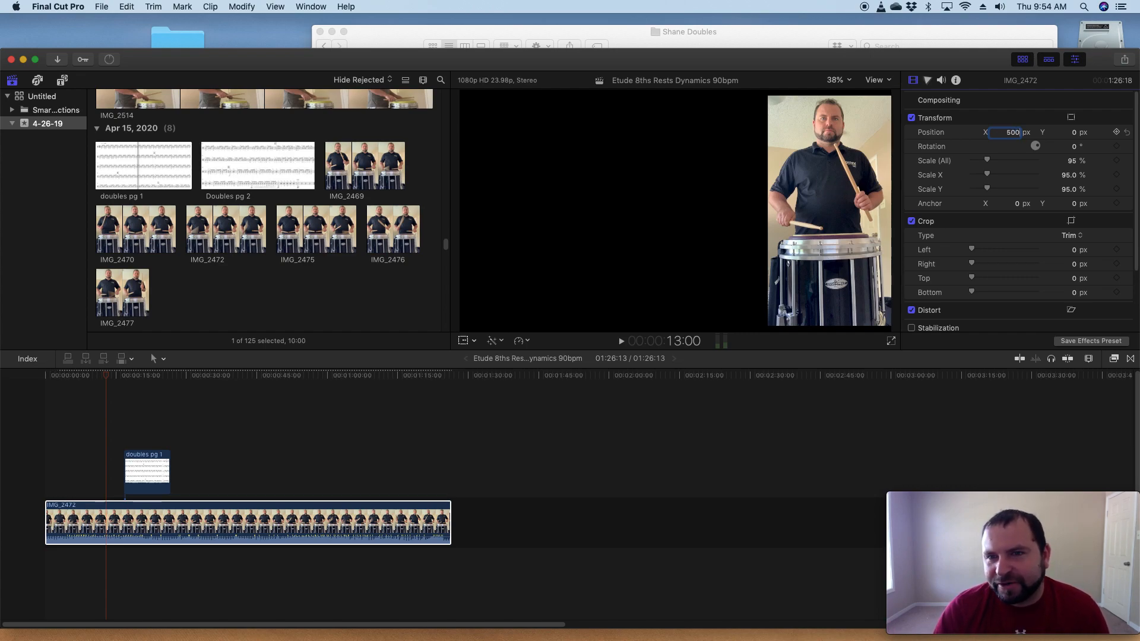
text(0)
key(Return)
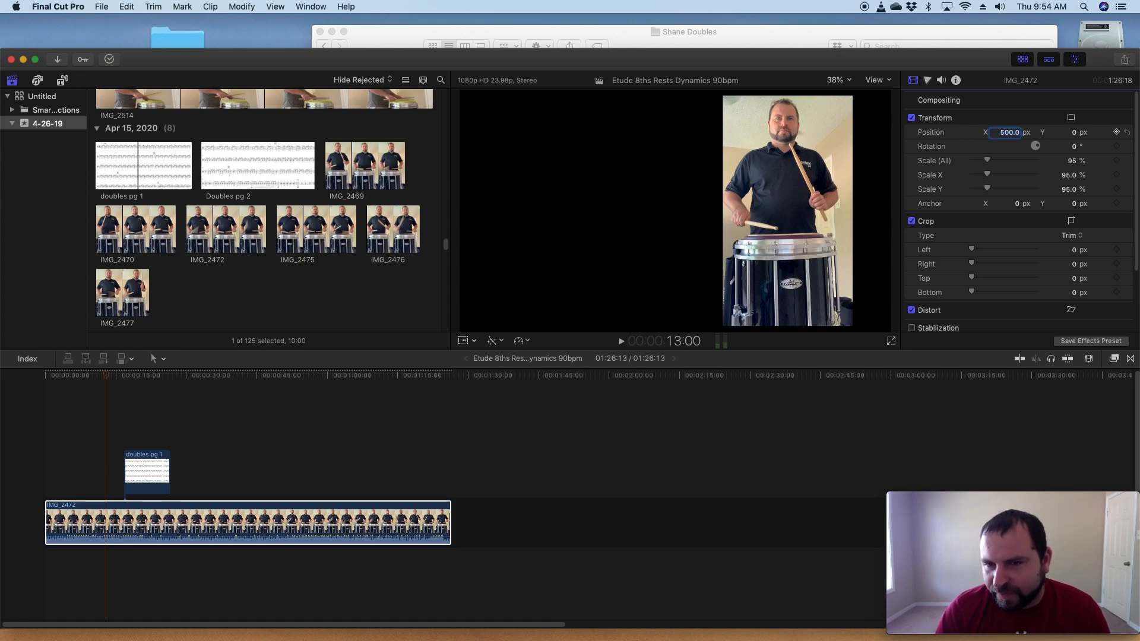
text(200)
key(Return)
text(100)
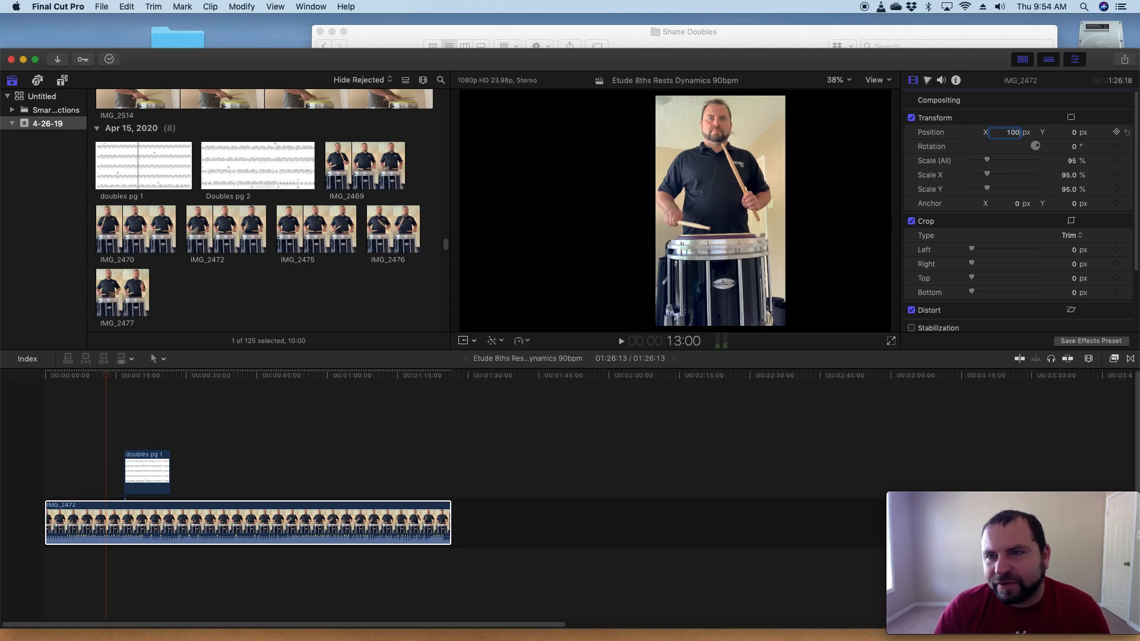
key(Return)
text(0)
key(Return)
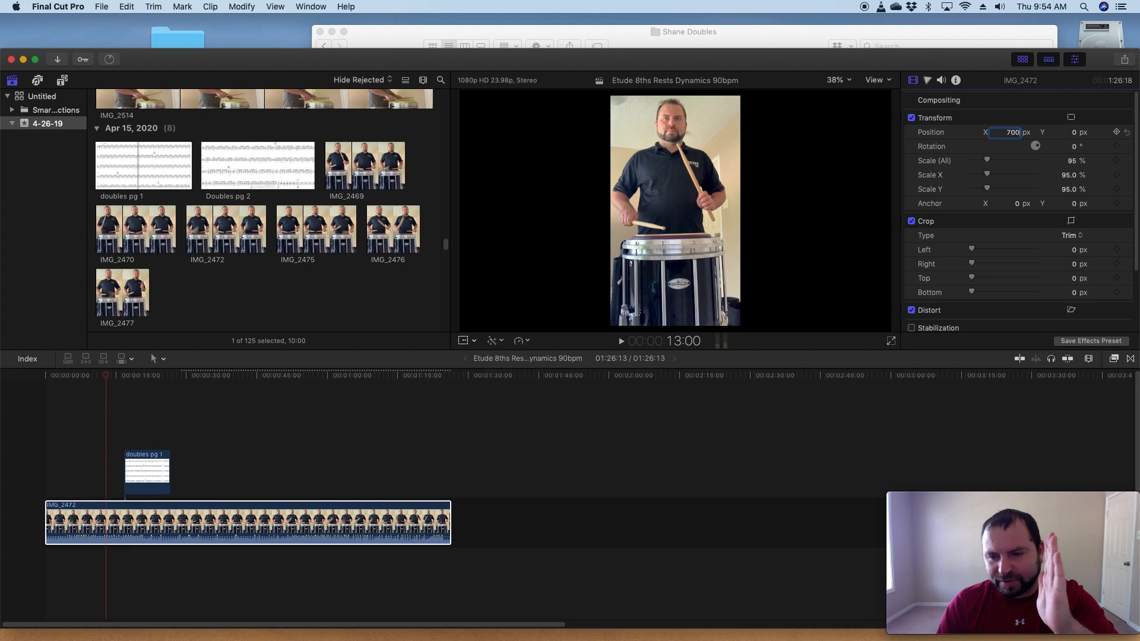
- Set the X position of IMG_2472 to 700 px, comparing it with 800 px before restoring 700 px
key(Return)
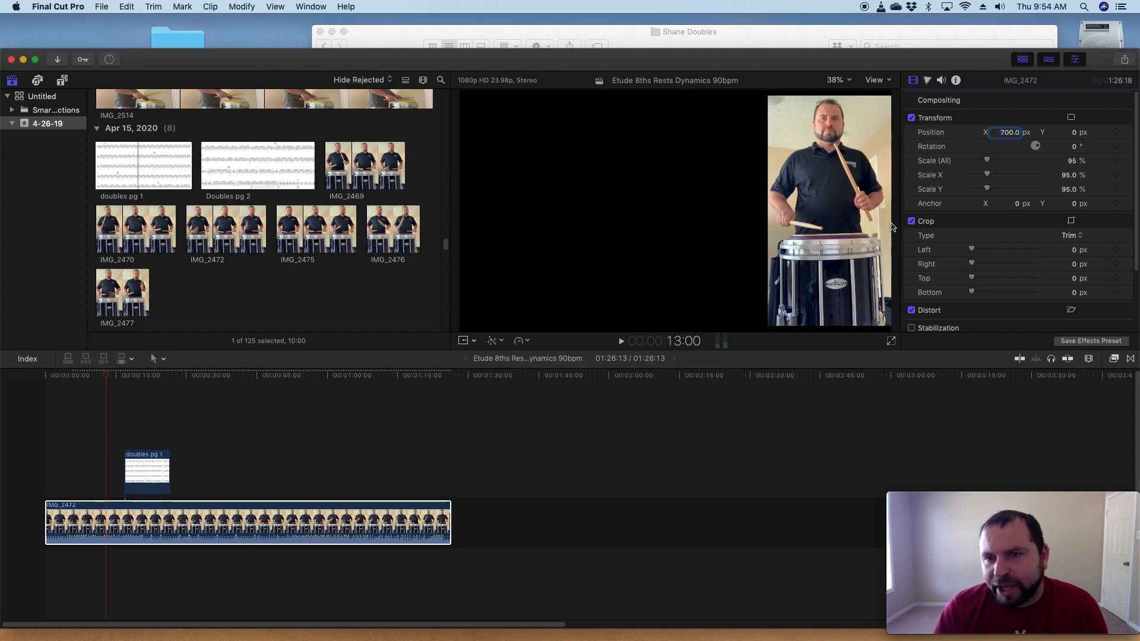
text(800)
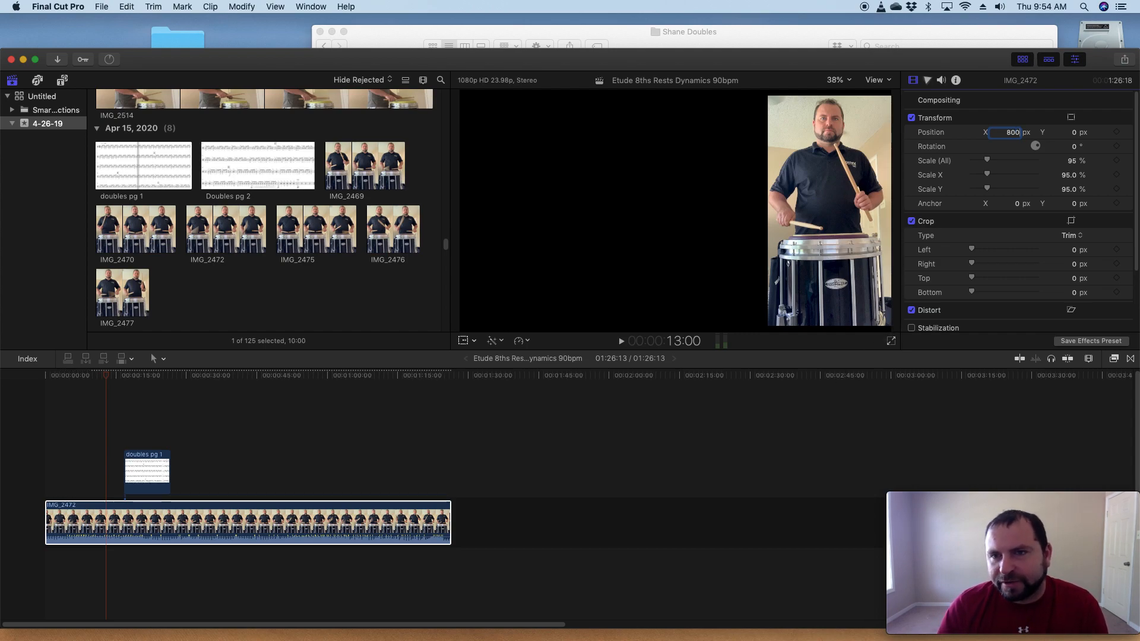
key(Return)
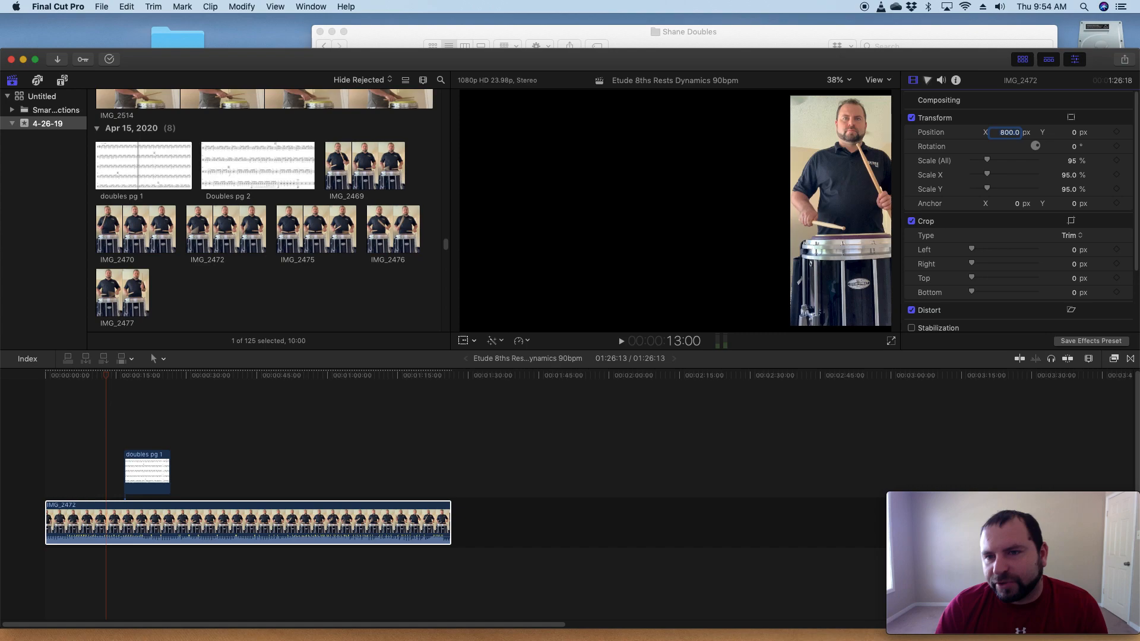
text(700)
key(Return)
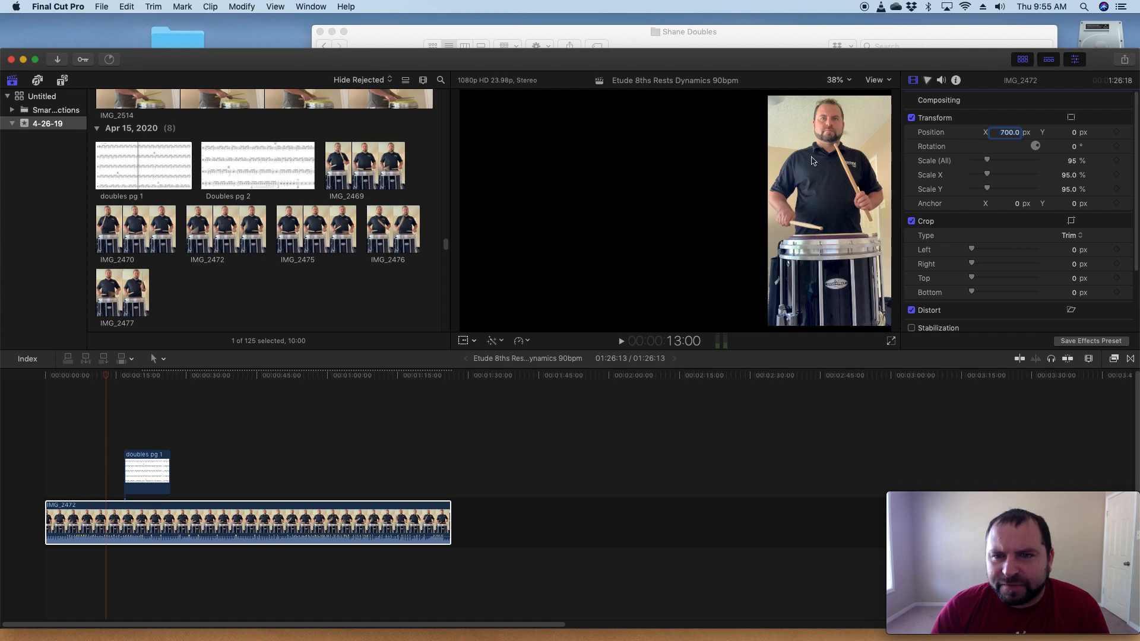
- With the playhead at 19:23, crop the doubles pg 1 image by 11 px on the left and 31 px at the top
click(107, 379)
drag(106, 376, 142, 379)
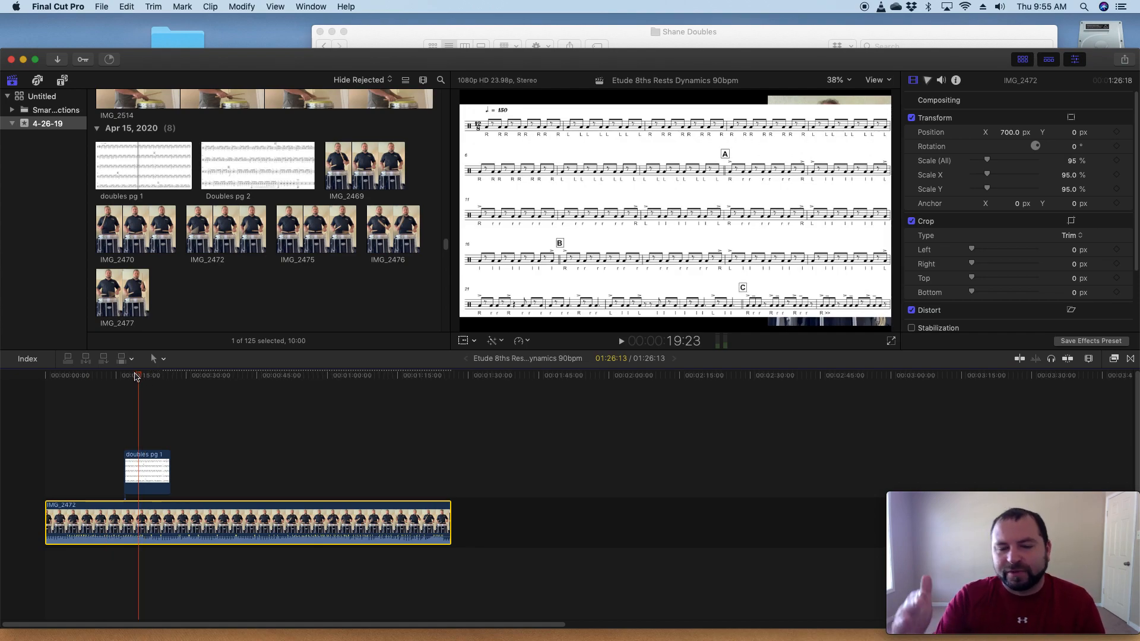
click(142, 479)
click(121, 523)
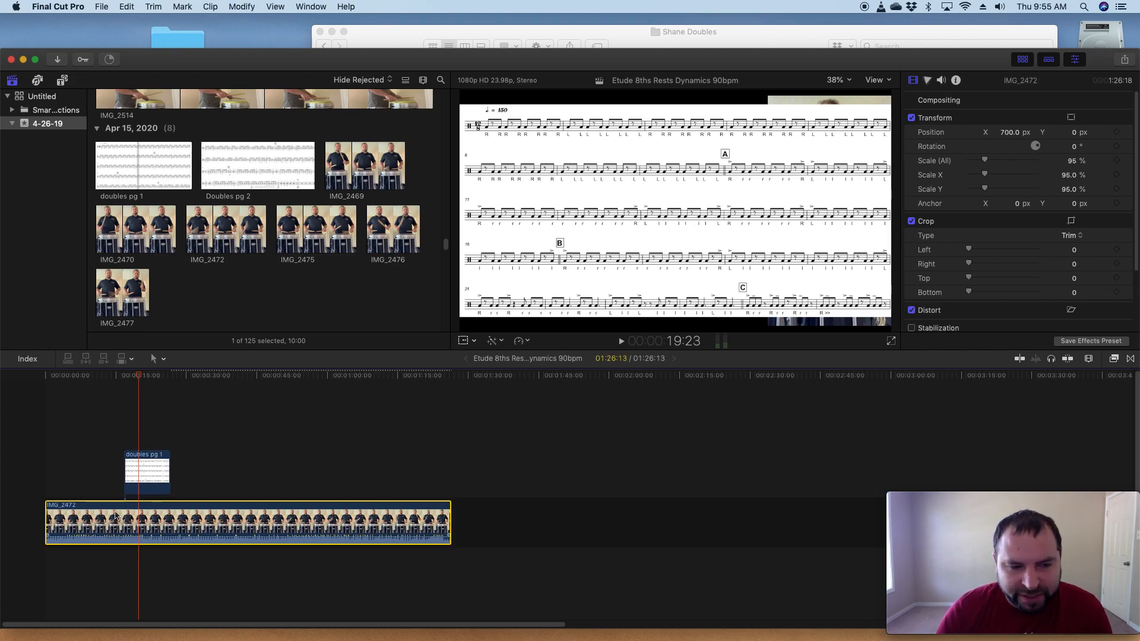
click(146, 484)
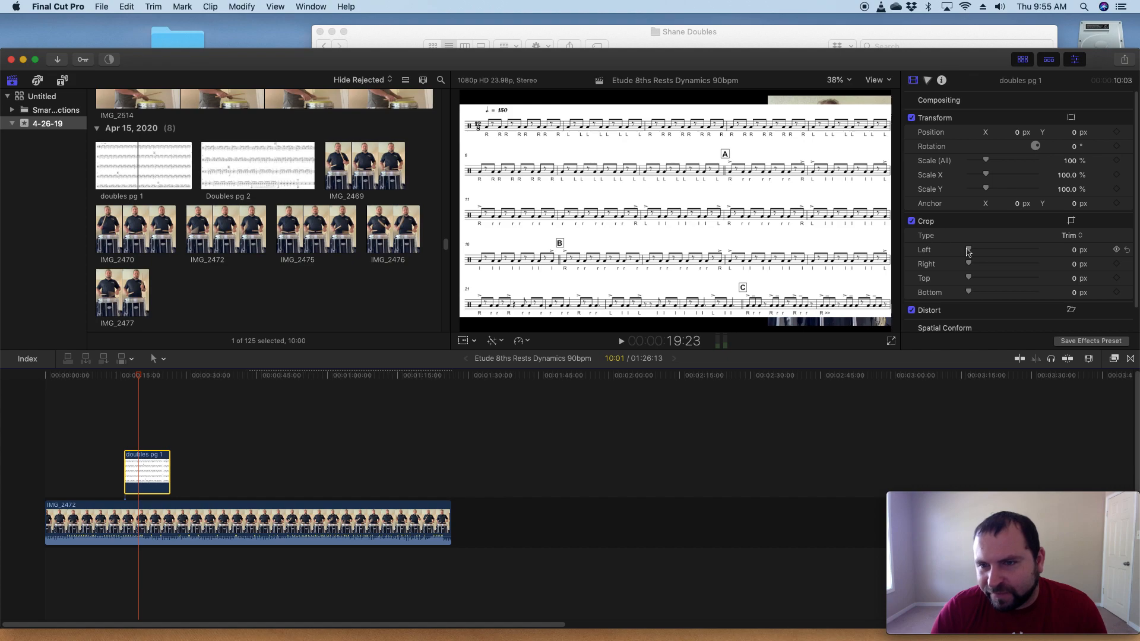
mouse_move(968, 249)
mouse_down()
mouse_move(990, 252)
mouse_move(970, 251)
mouse_up()
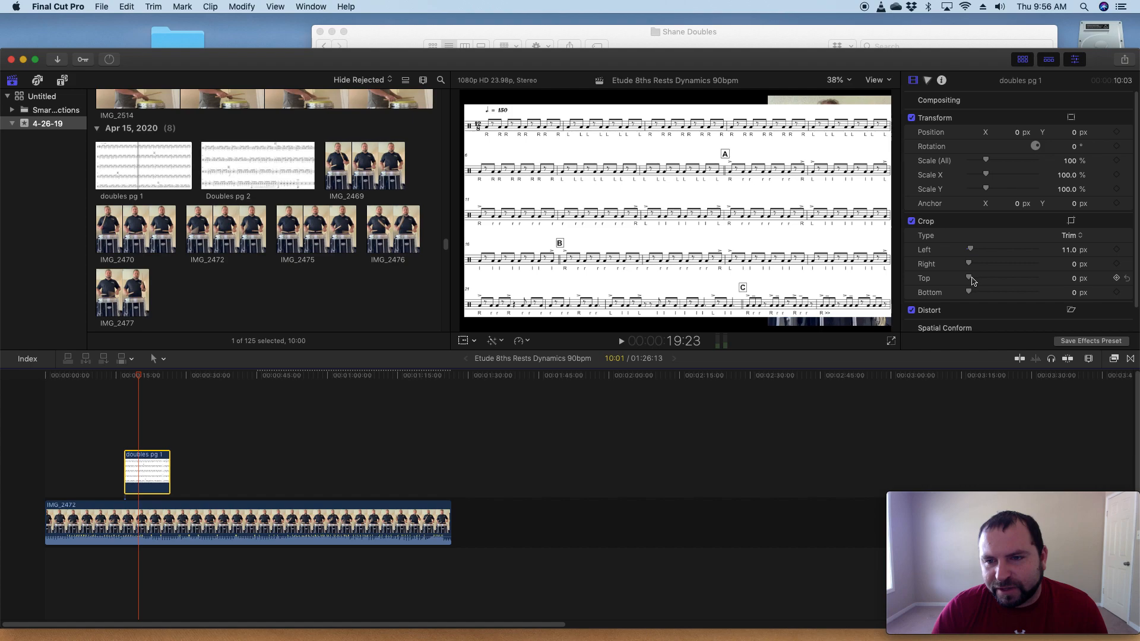
drag(969, 277, 973, 279)
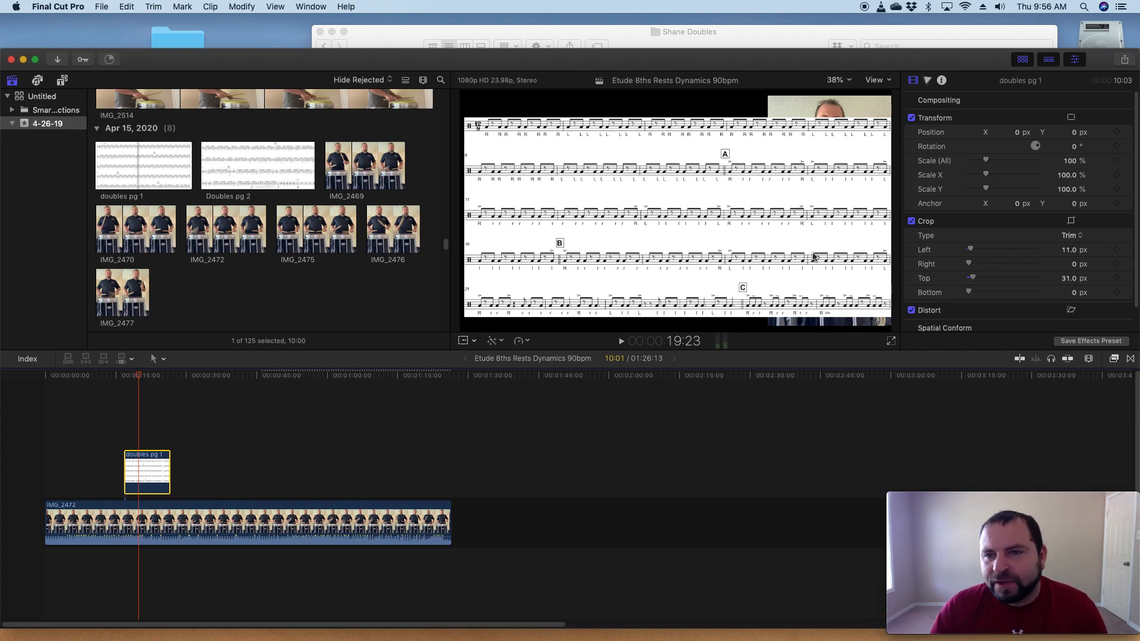
- Try doubles pg 1 at X position -700 px, and at 90% scale with X position -400 px
click(1006, 136)
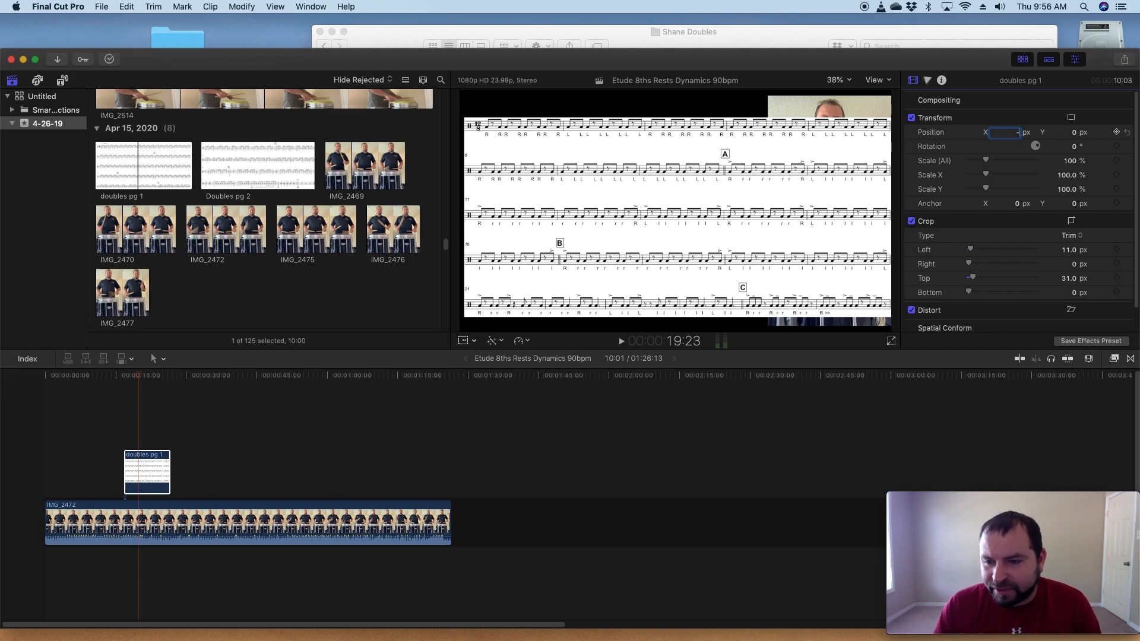
text(700)
key(Return)
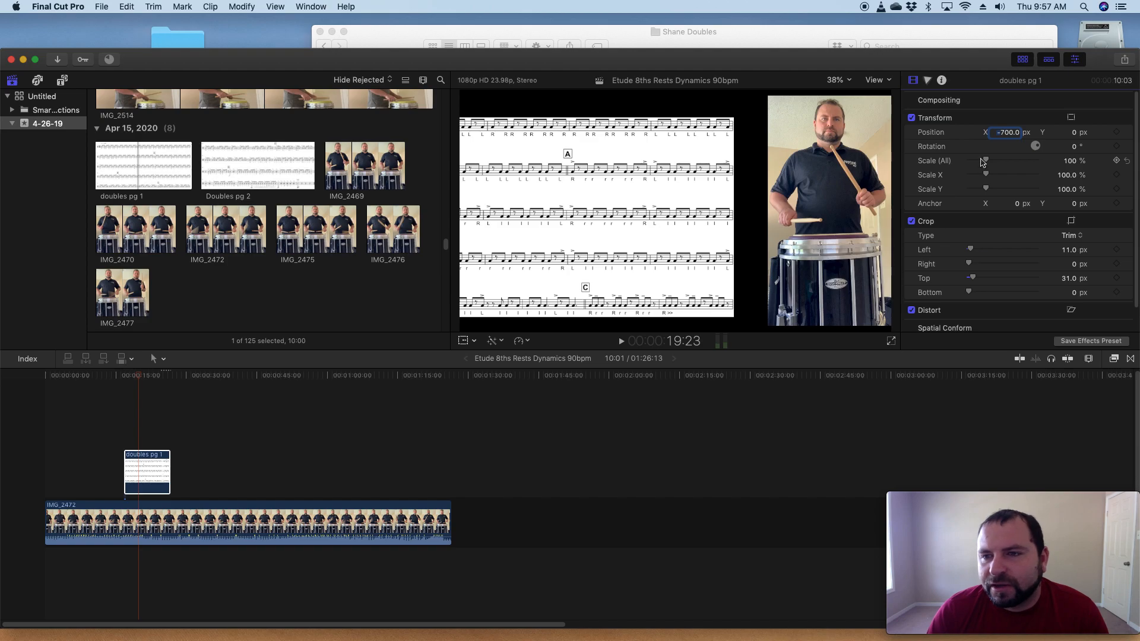
drag(985, 163, 985, 164)
click(1007, 132)
text(-400)
key(Return)
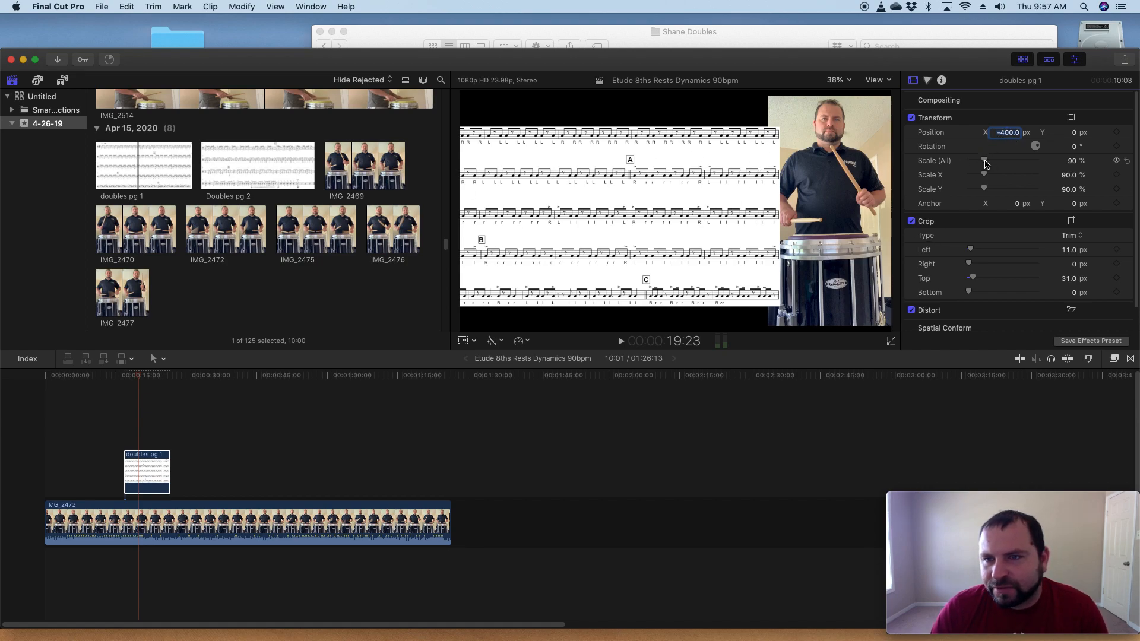
- Scale doubles pg 1 to 69% and set its X position to -300 px, beside the drummer
drag(985, 162, 981, 162)
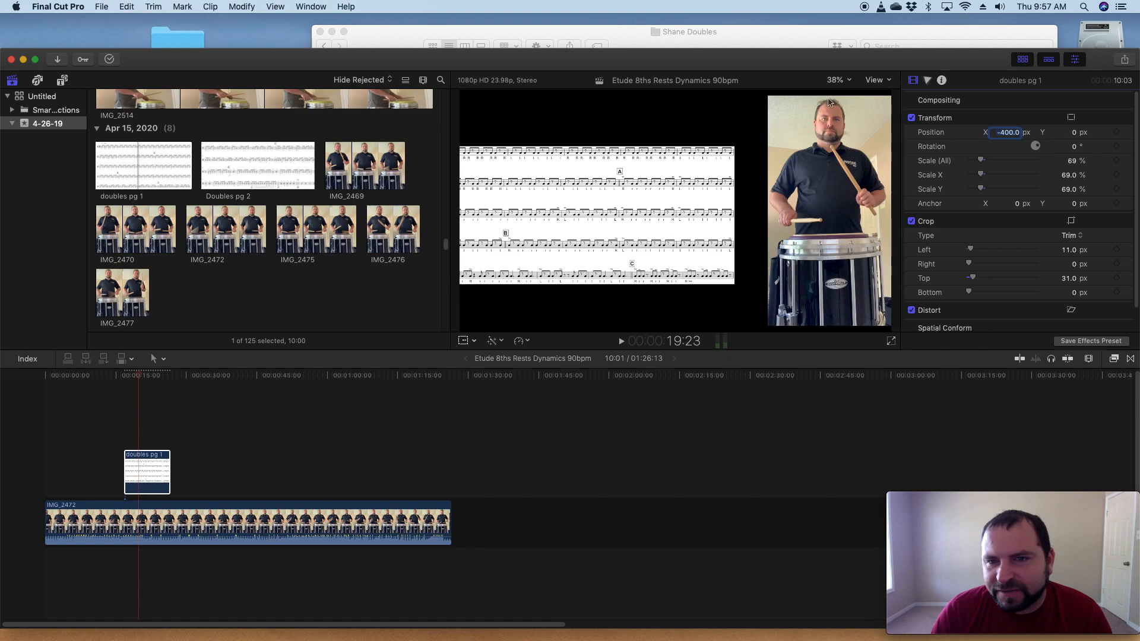
click(1003, 134)
text(-300)
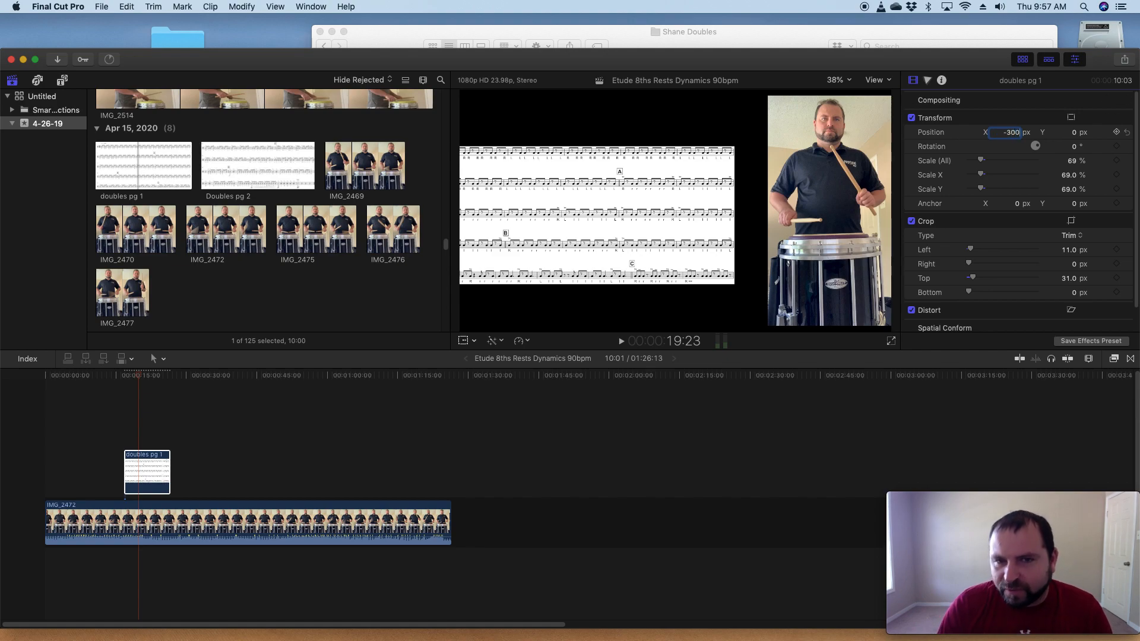
key(Return)
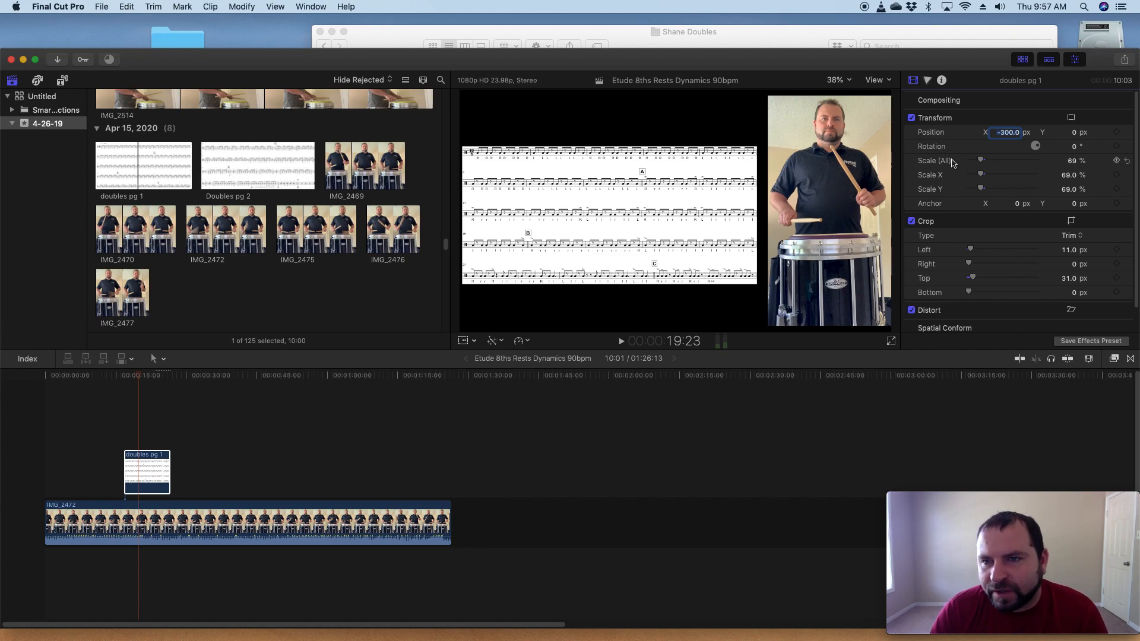
- Stretch doubles pg 1 to 93.86% vertical and 72.52% horizontal scale, and set its X position to -280 px
drag(983, 191, 987, 193)
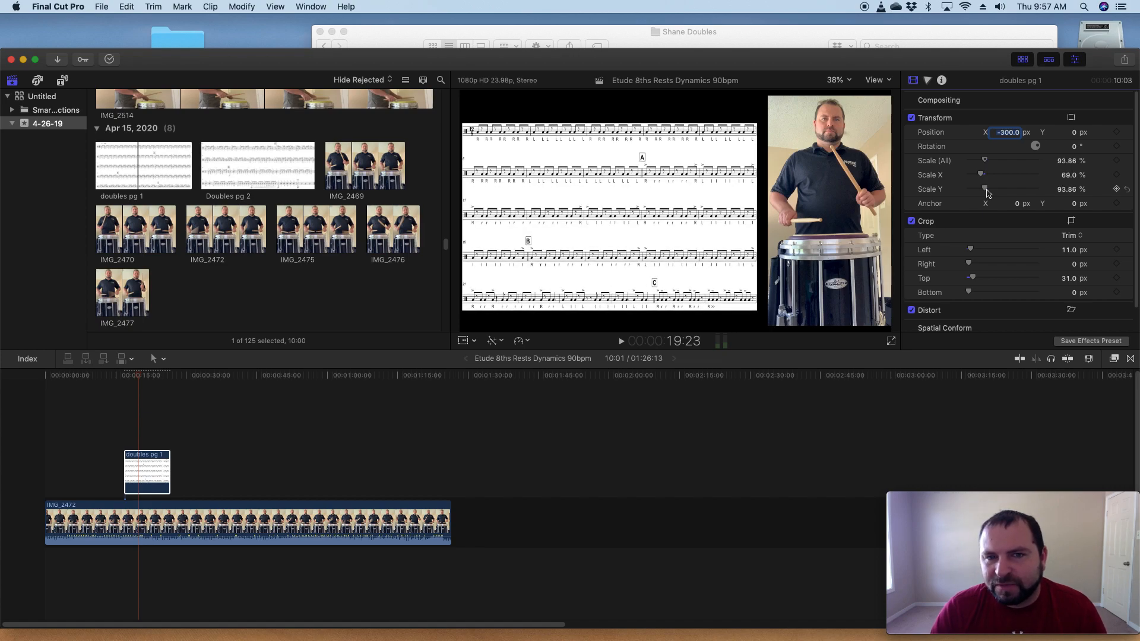
drag(983, 176, 981, 178)
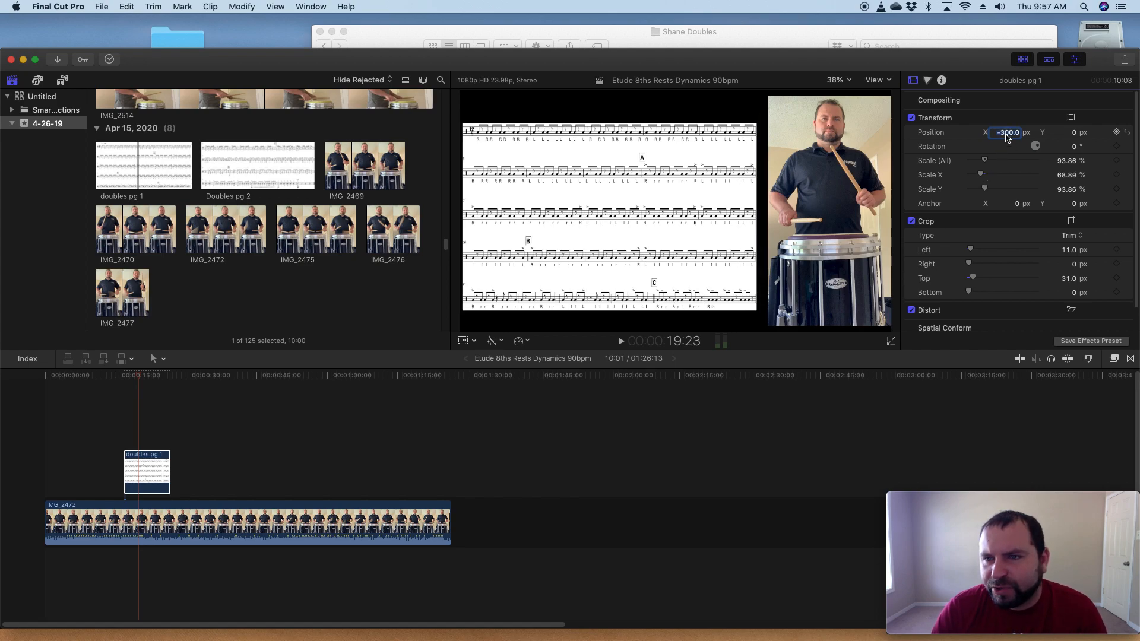
key(BackSpace)
text(-280)
key(Return)
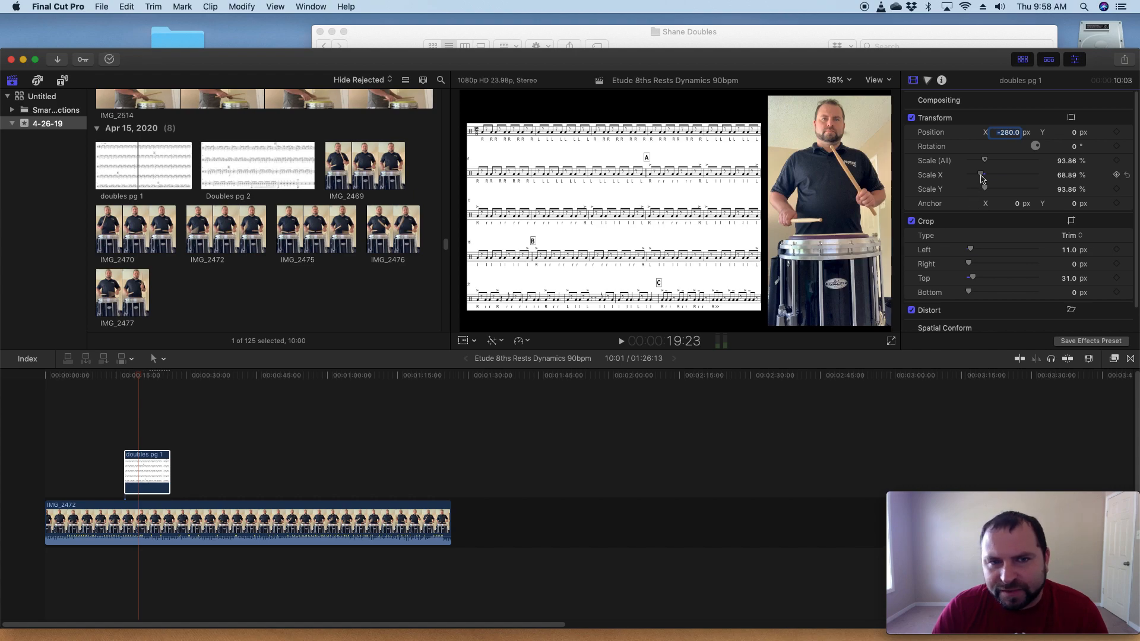
drag(981, 178, 983, 178)
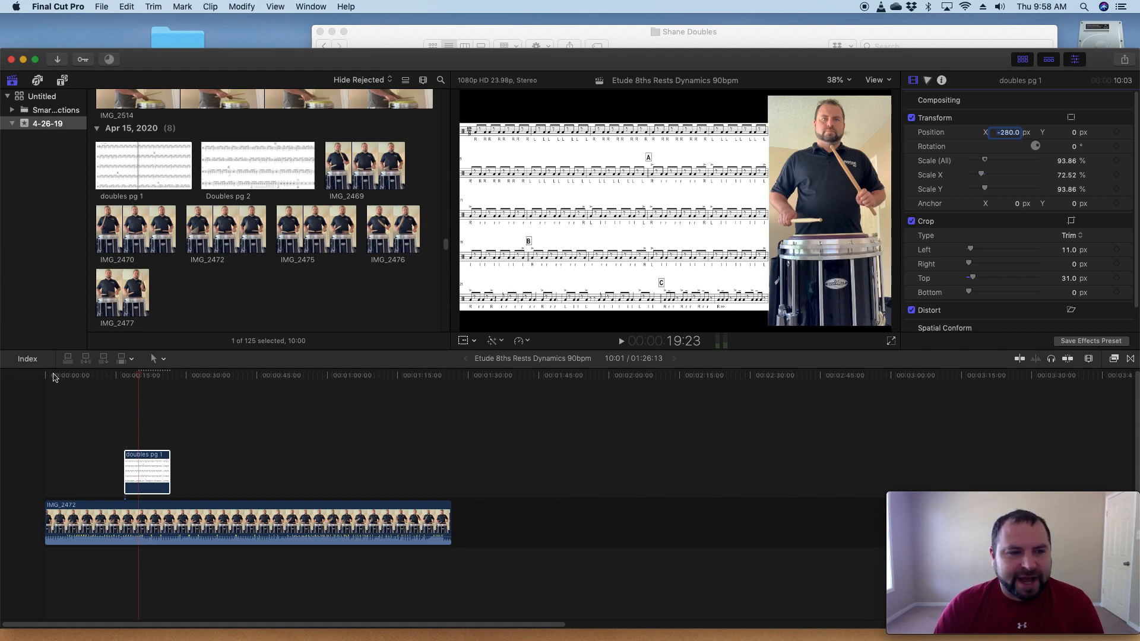
- Move the doubles pg 1 clip to the start of the timeline above IMG_2472 and play the opening to check it
click(54, 376)
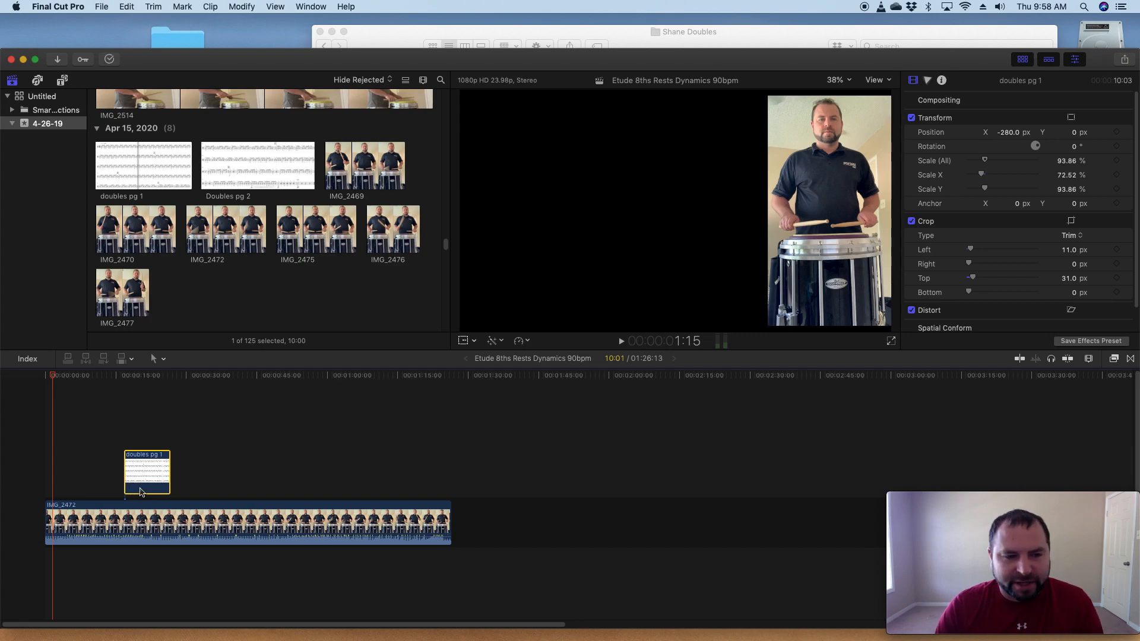
click(126, 375)
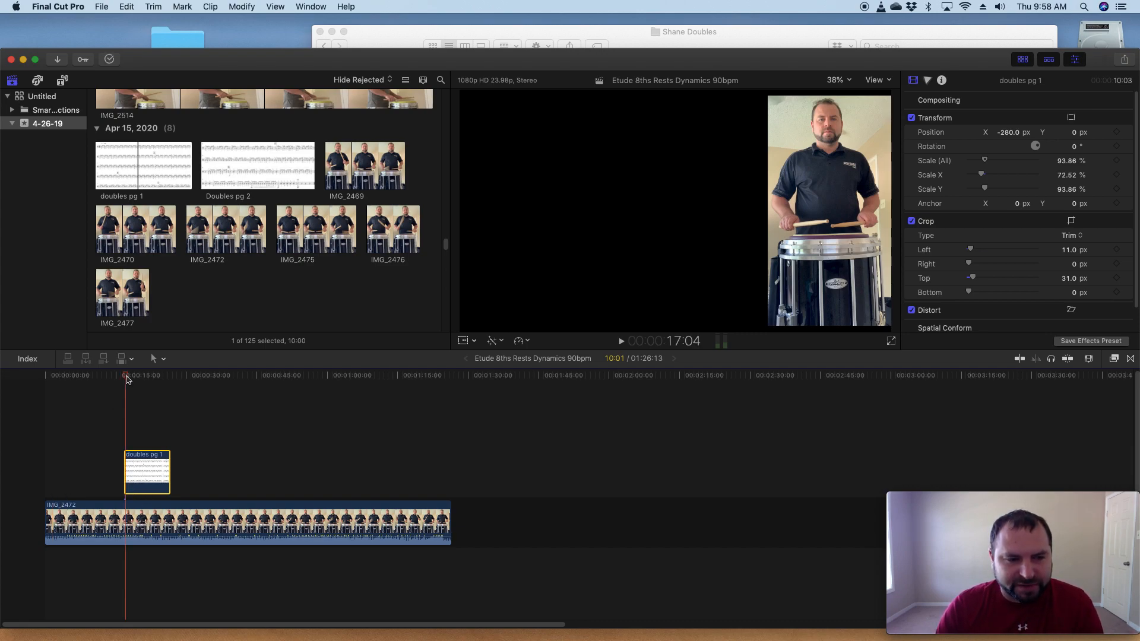
click(185, 375)
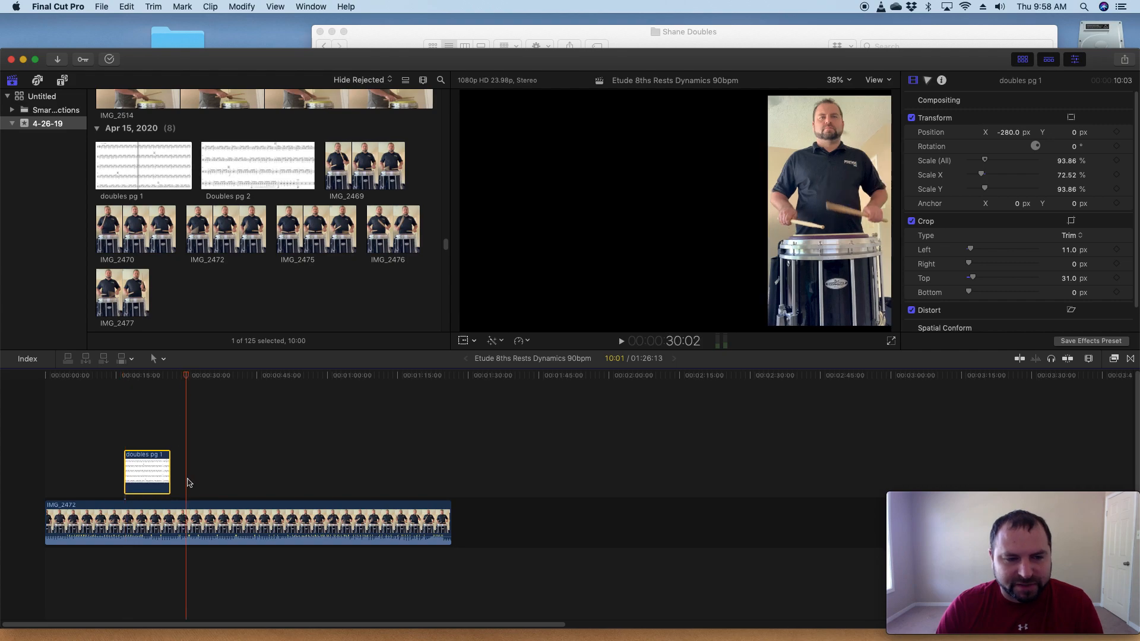
drag(151, 469, 68, 470)
click(48, 375)
key(space)
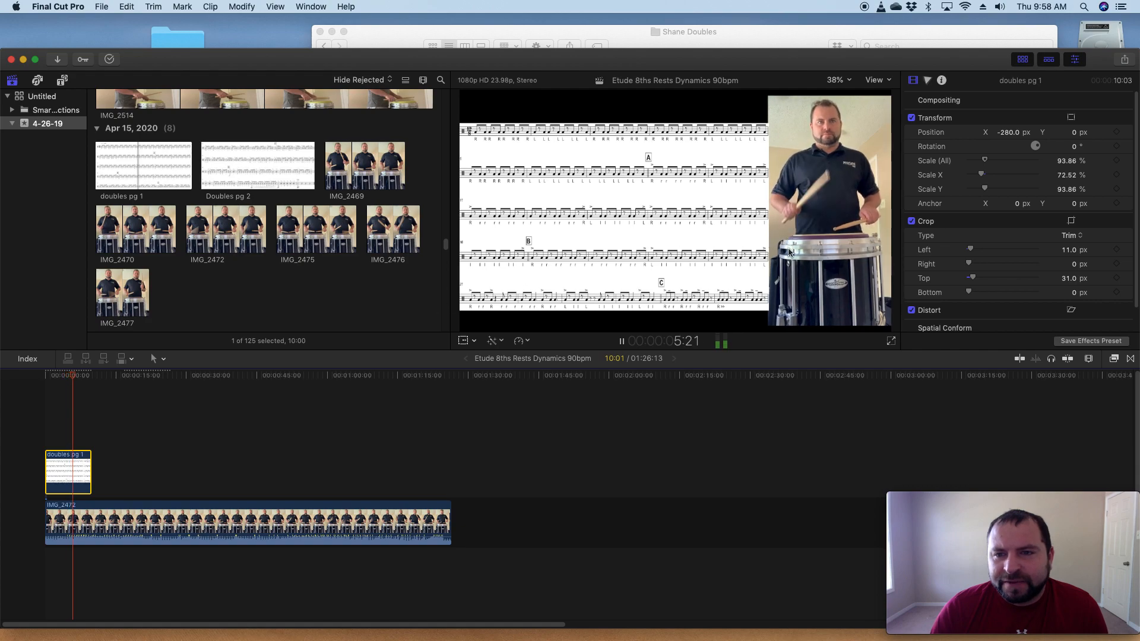
key(space)
- Extend doubles pg 1 across the full length of IMG_2472 and play it from near the start
drag(90, 483, 450, 471)
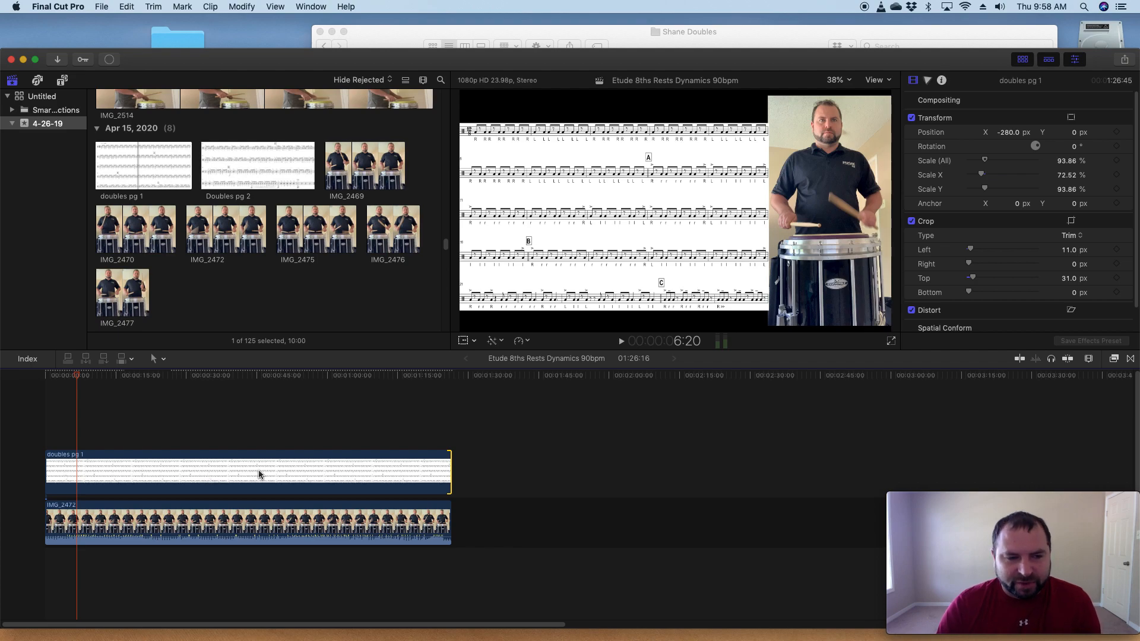
mouse_move(449, 470)
mouse_down()
mouse_move(101, 471)
mouse_move(450, 469)
mouse_up()
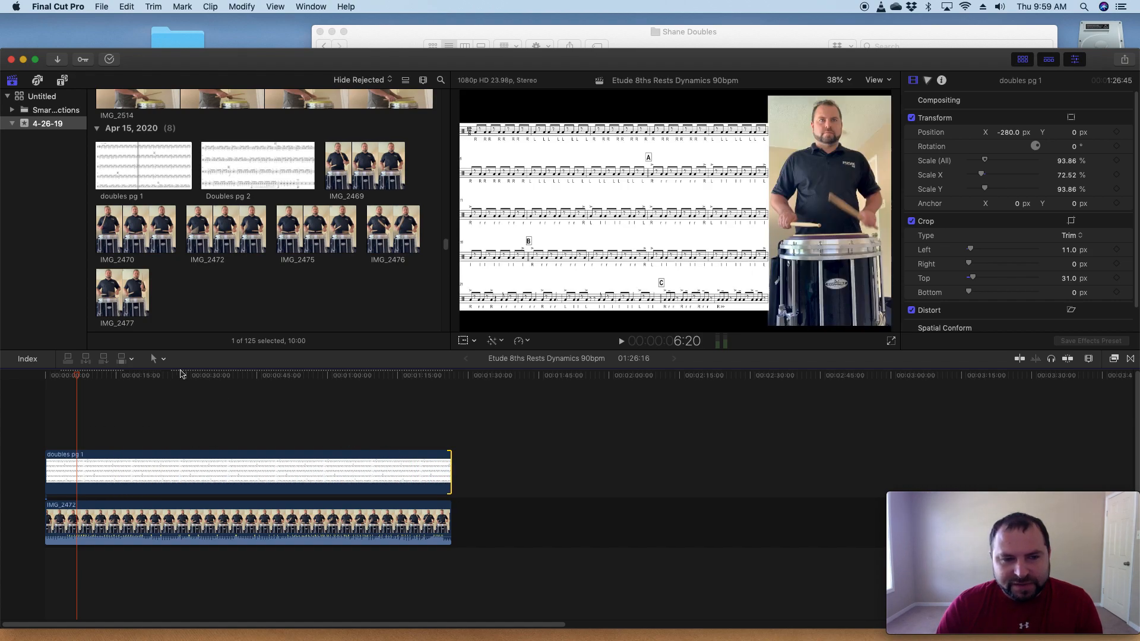
click(51, 375)
key(space)
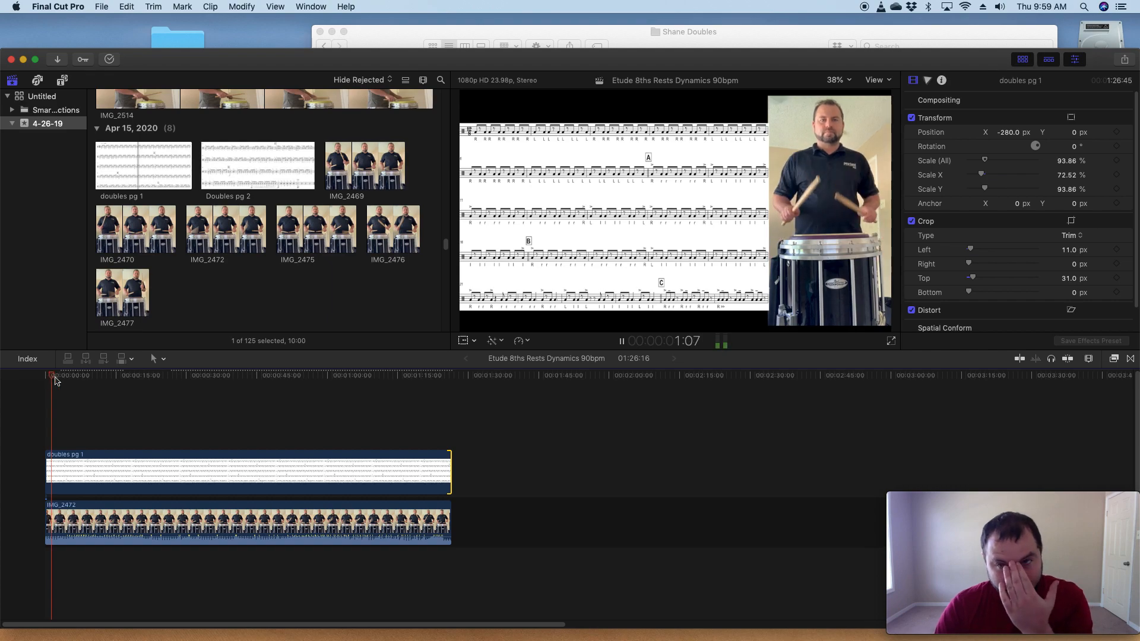
- Trim the end of doubles pg 1 to finish exactly with IMG_2472, and play the final moments to check it
click(285, 378)
click(386, 379)
click(437, 378)
click(452, 379)
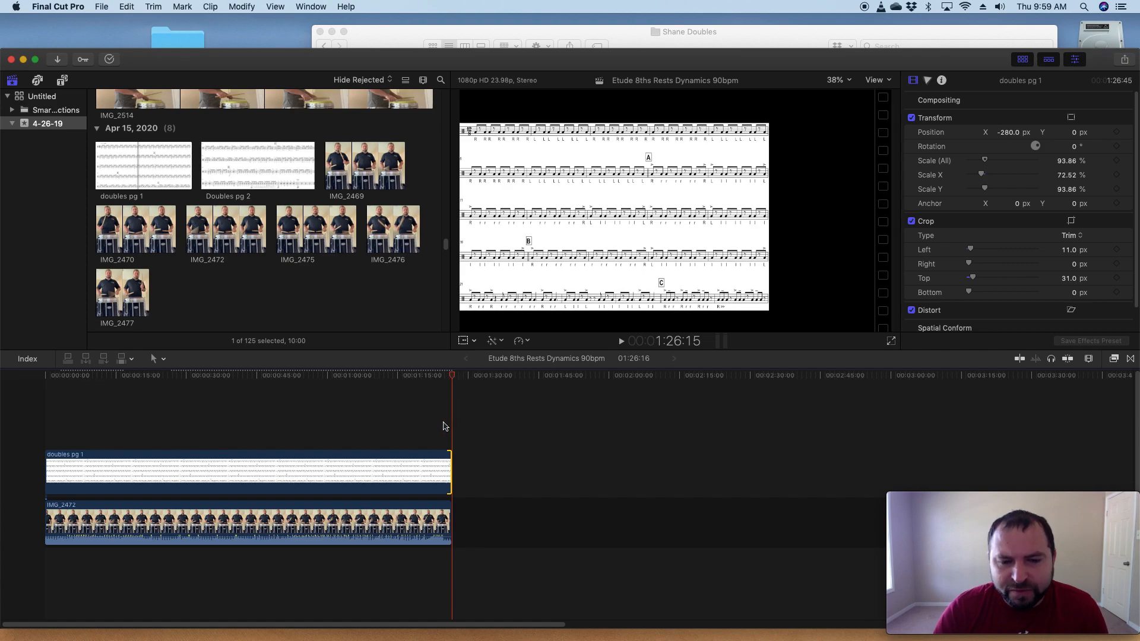
drag(449, 461, 448, 461)
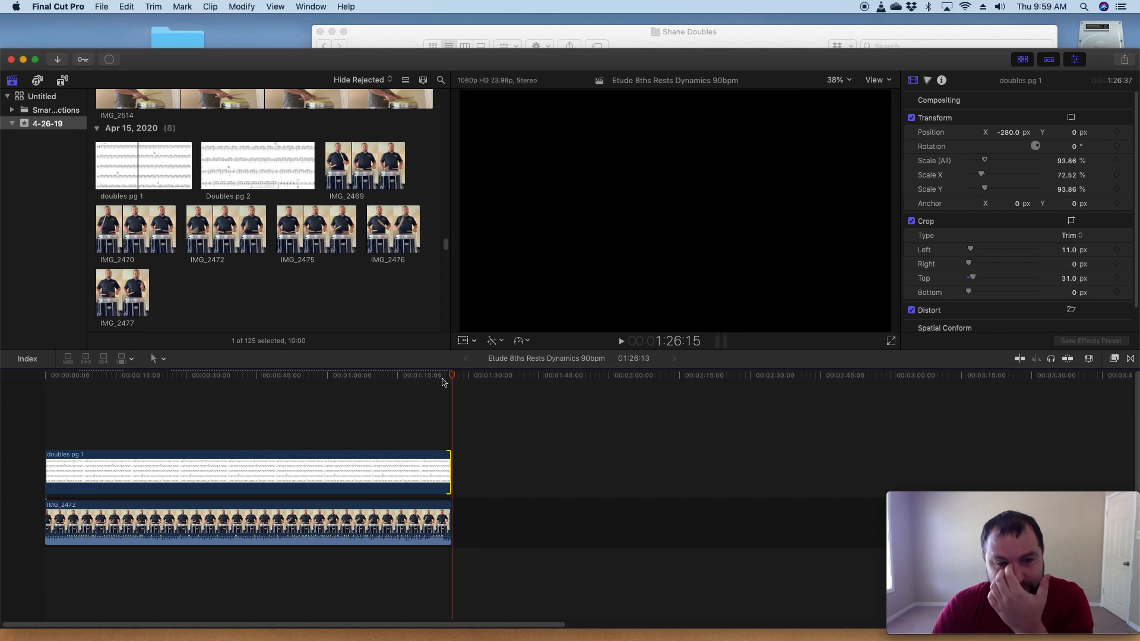
click(440, 375)
key(space)
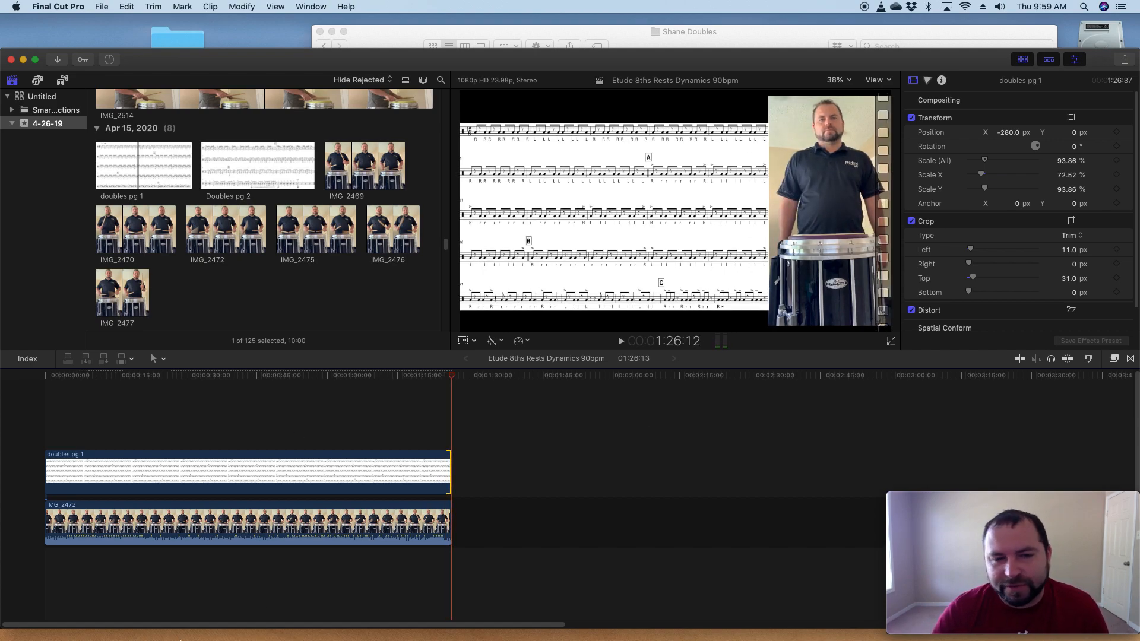
- Place the Doubles pg 2 image above doubles pg 1 at about 46 seconds and extend its duration to 22:15
click(138, 438)
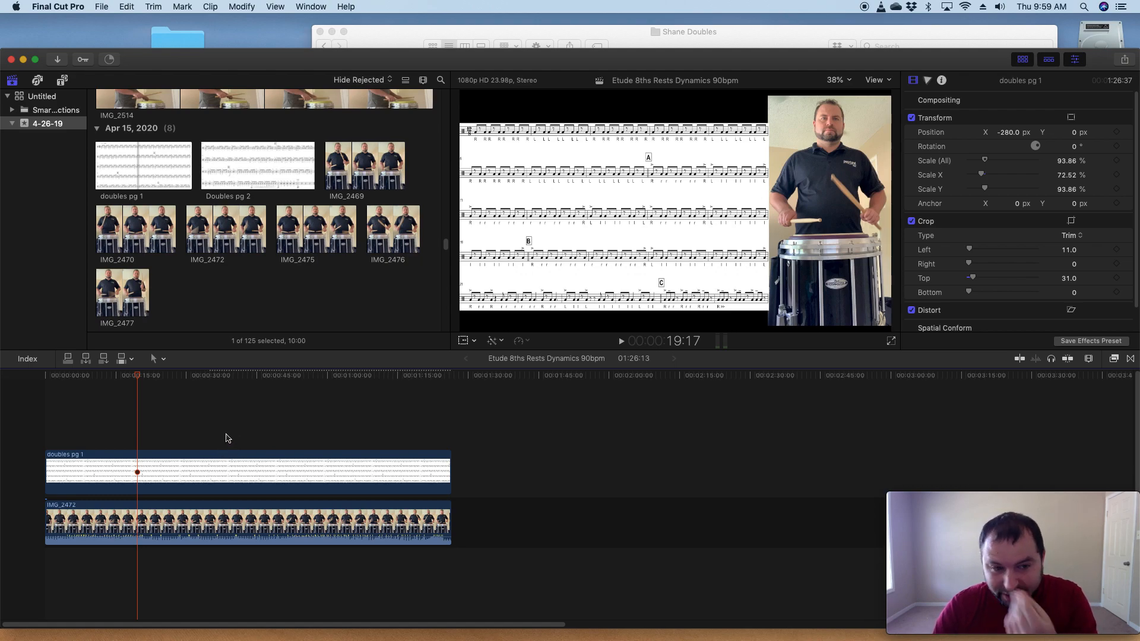
click(442, 472)
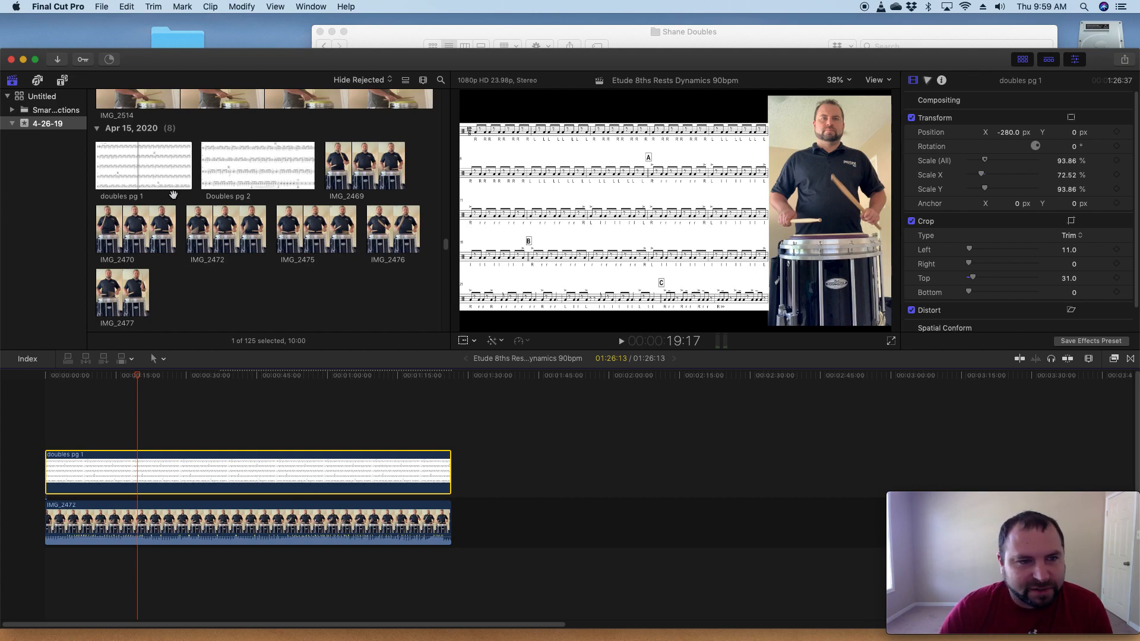
click(244, 169)
drag(255, 163, 256, 468)
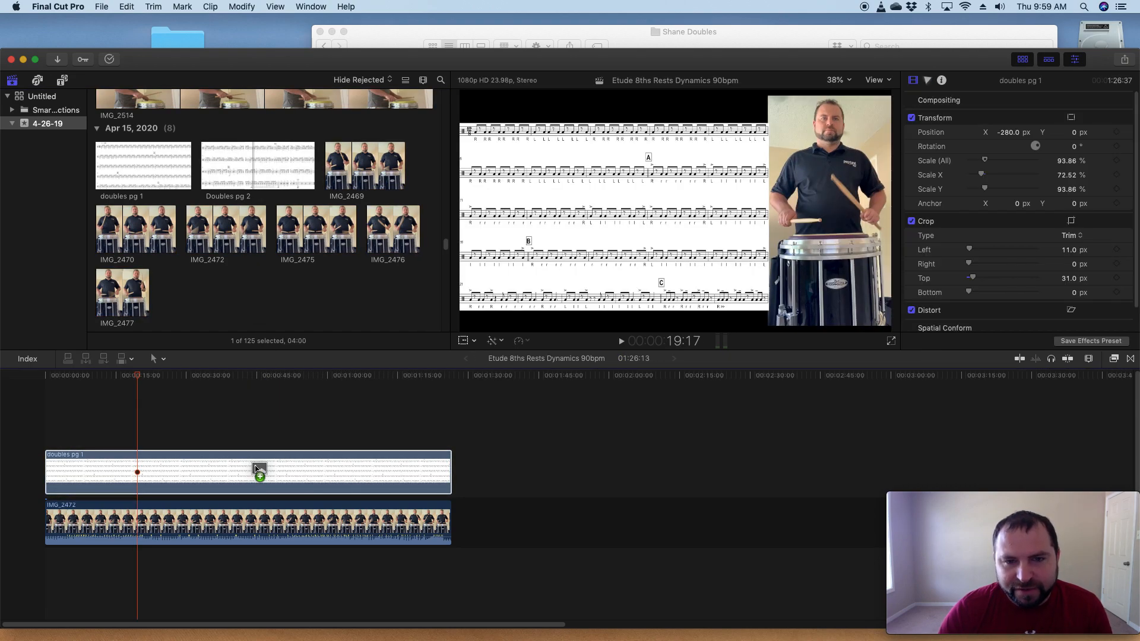
drag(257, 468, 365, 425)
- Play the video to find the page-turn point, and move Doubles pg 2 to start at 45:16
click(212, 376)
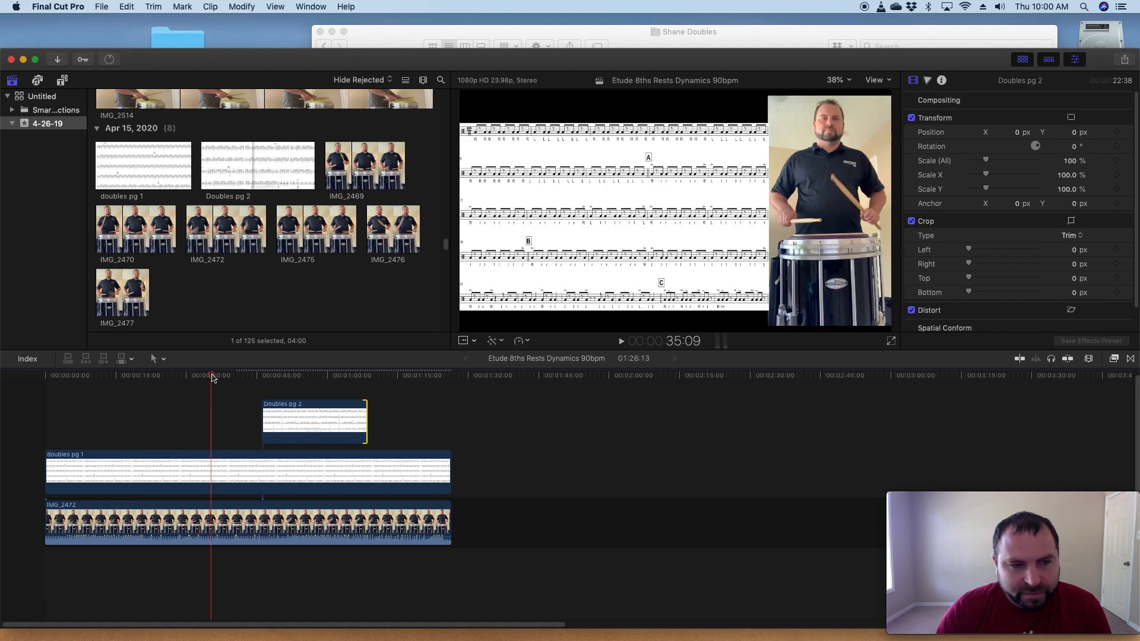
click(320, 428)
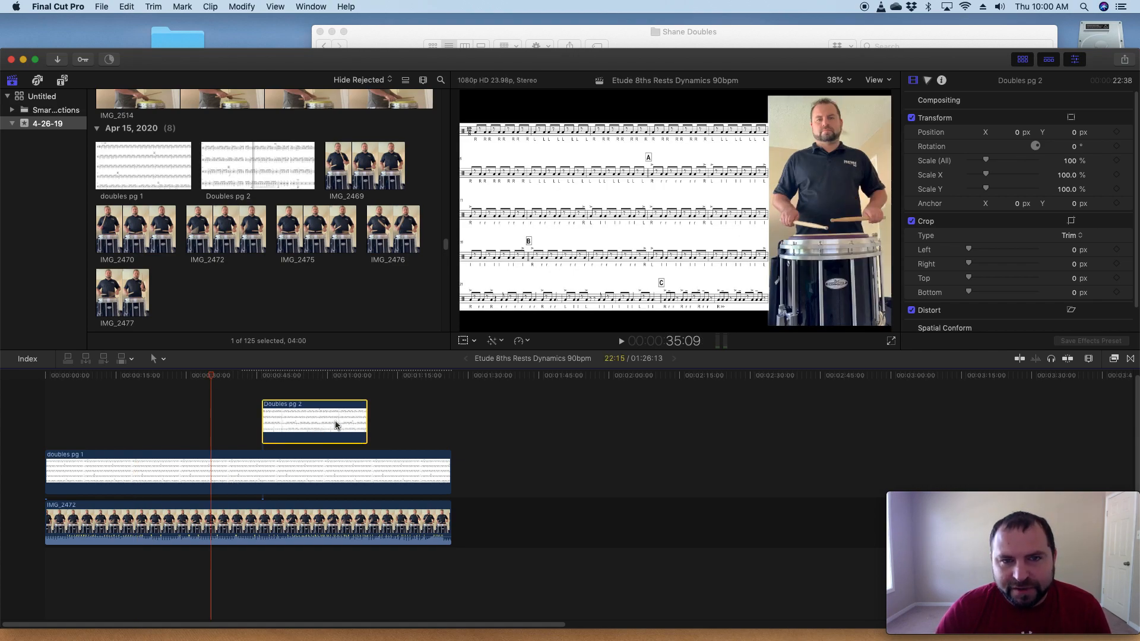
click(229, 468)
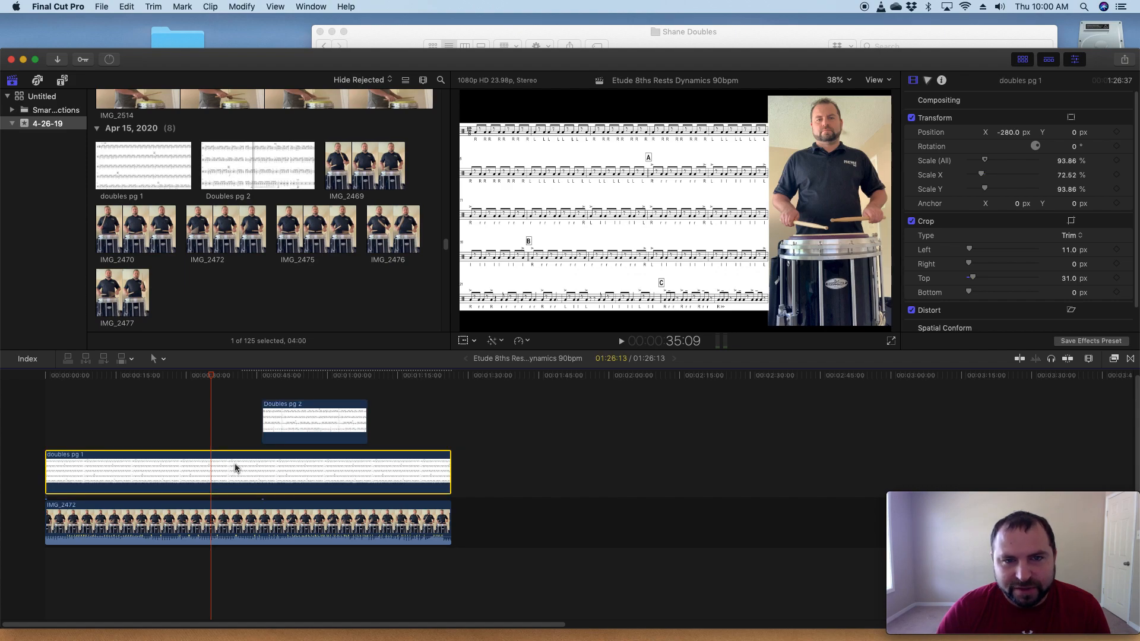
drag(213, 376, 269, 379)
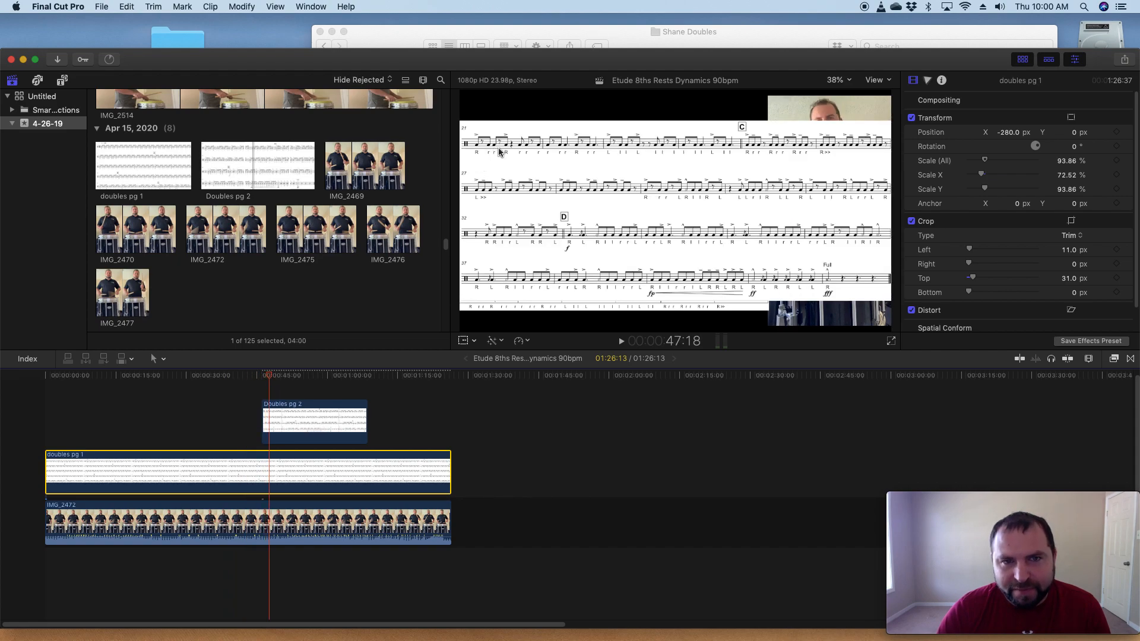
click(219, 379)
key(space)
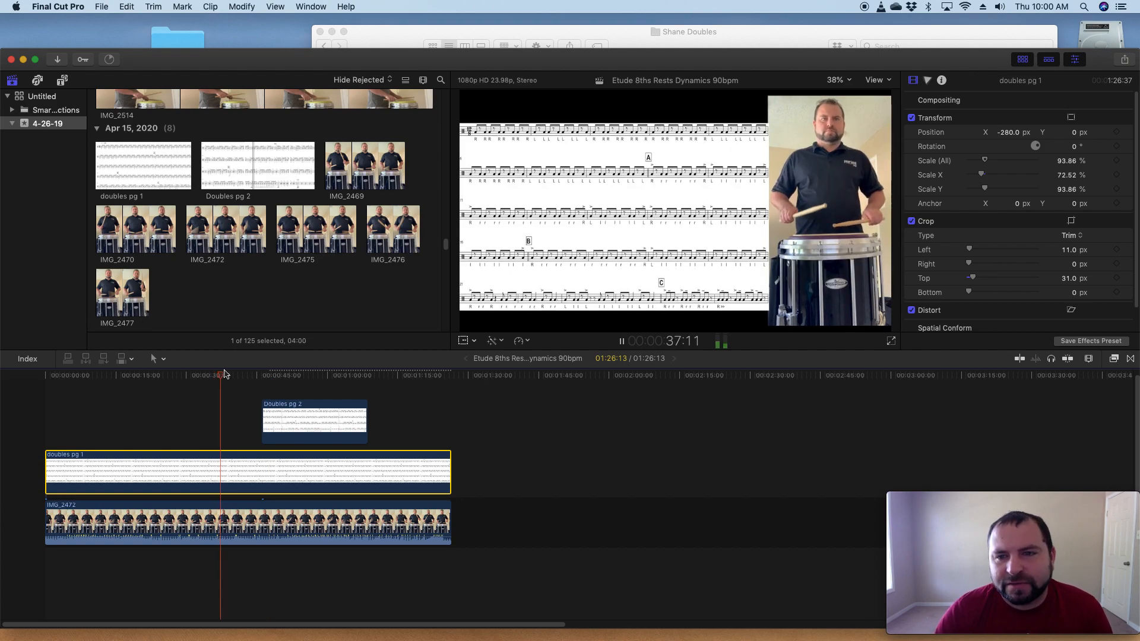
click(246, 378)
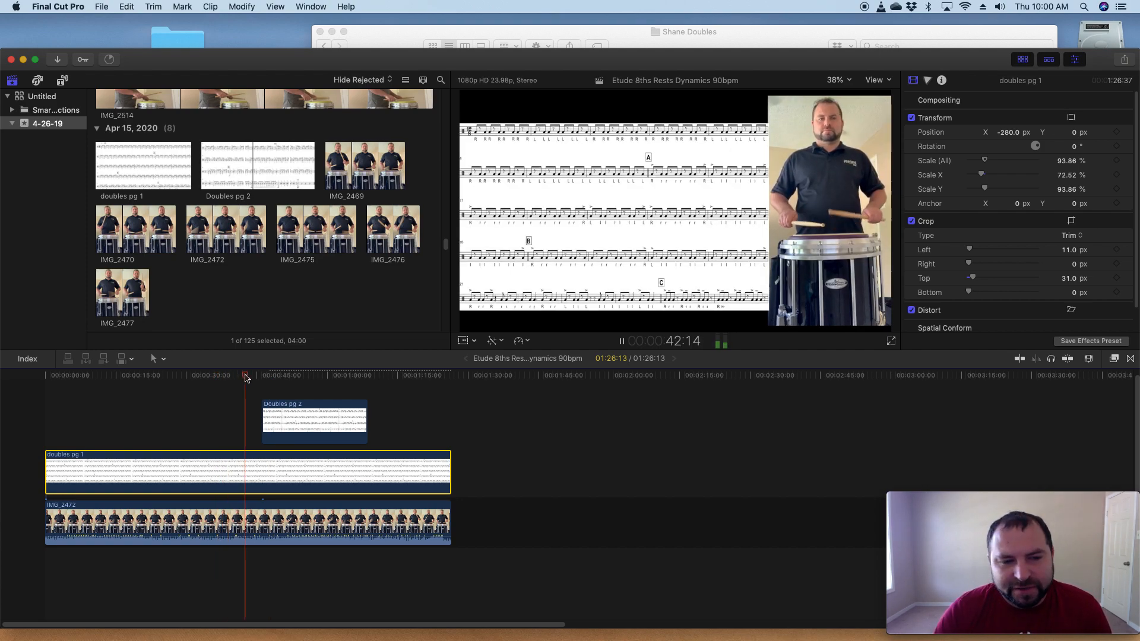
drag(287, 412, 393, 412)
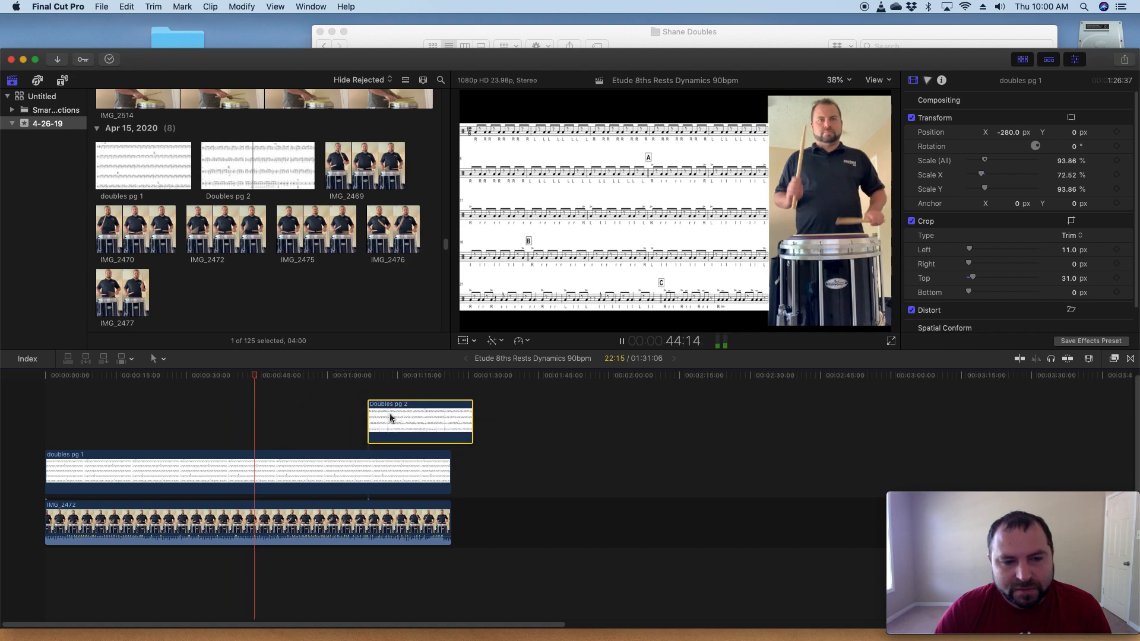
key(space)
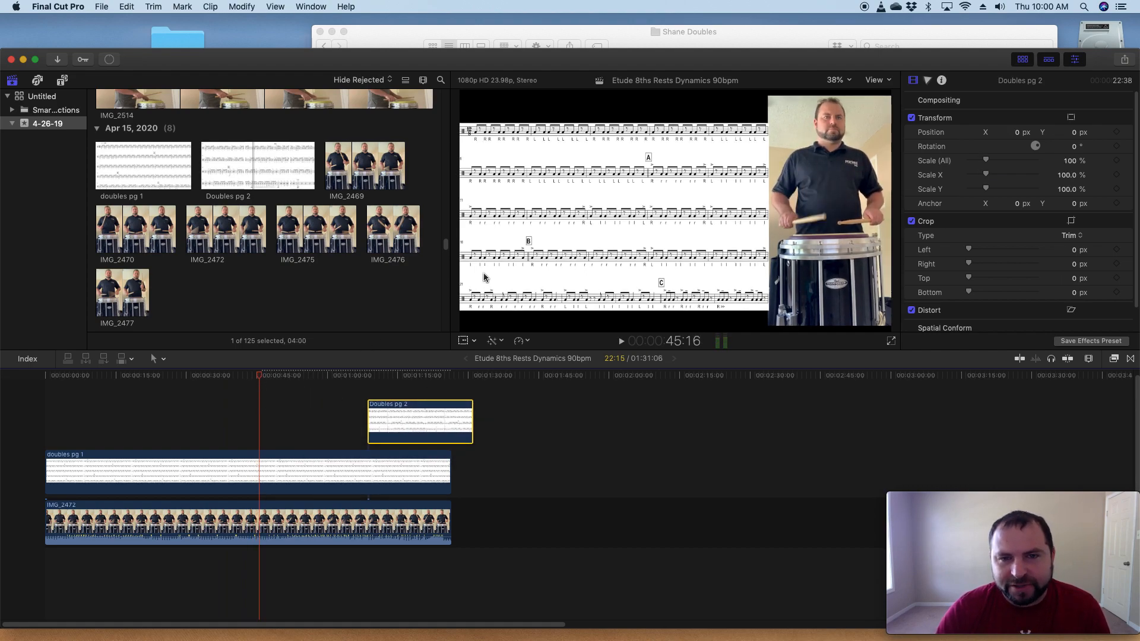
drag(410, 418, 304, 416)
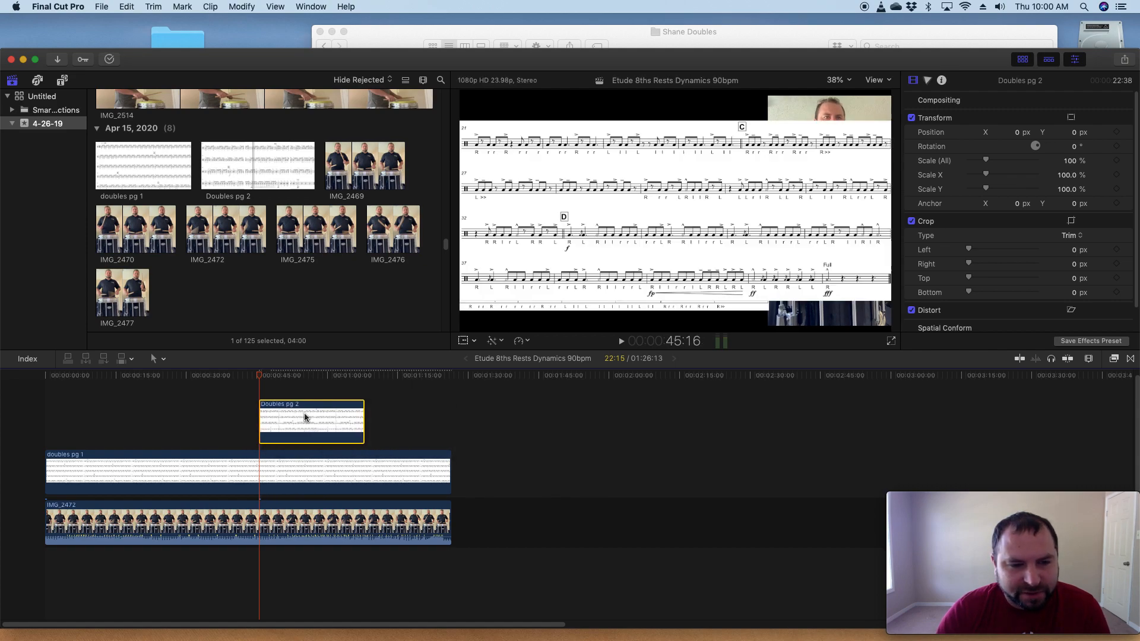
- Trim the end of doubles pg 1 back to the start of Doubles pg 2, and play through the page change
click(315, 470)
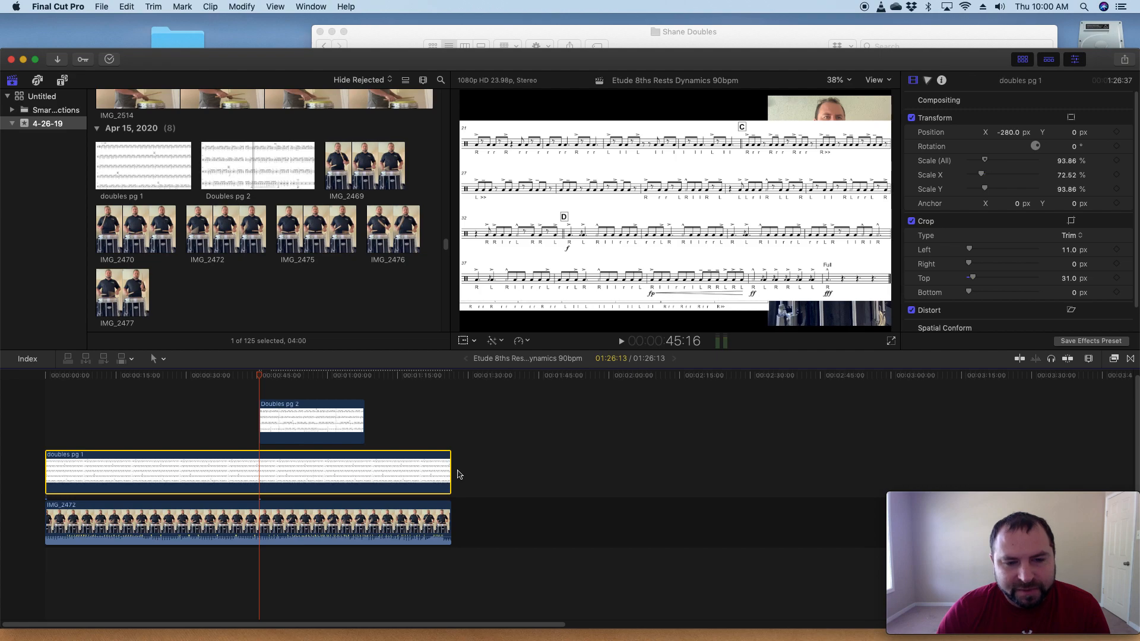
drag(449, 469, 257, 469)
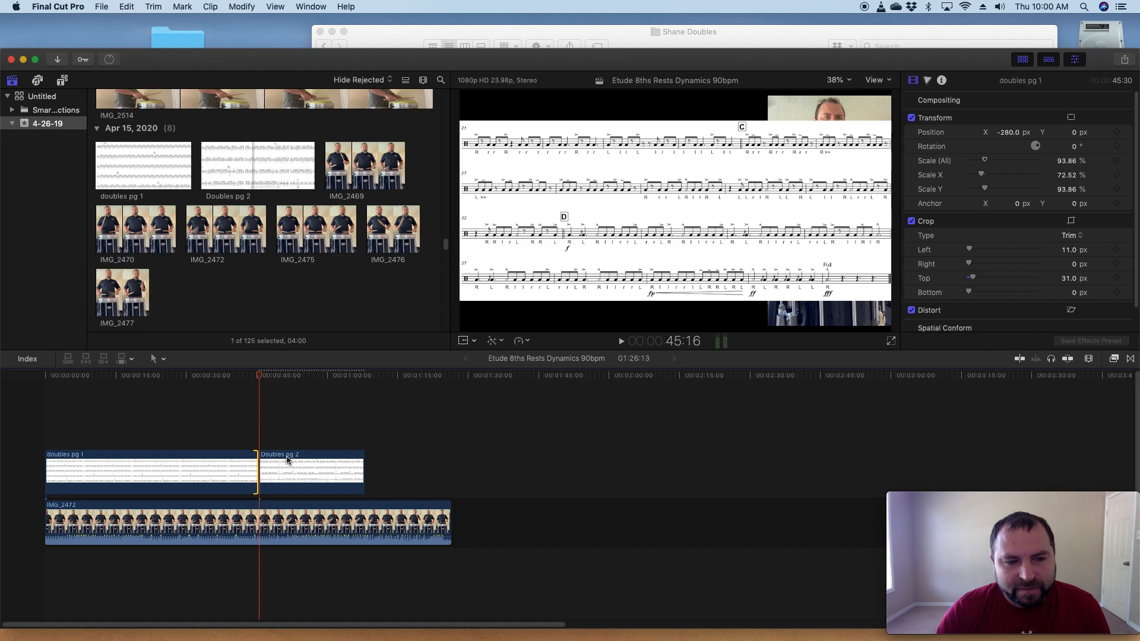
click(252, 376)
key(space)
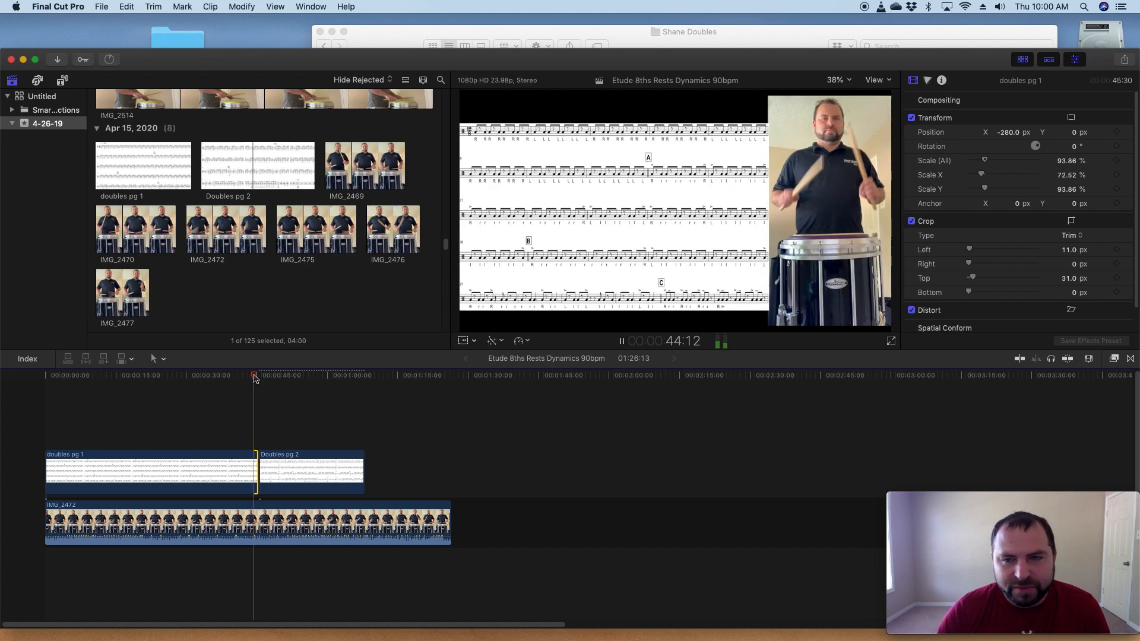
key(space)
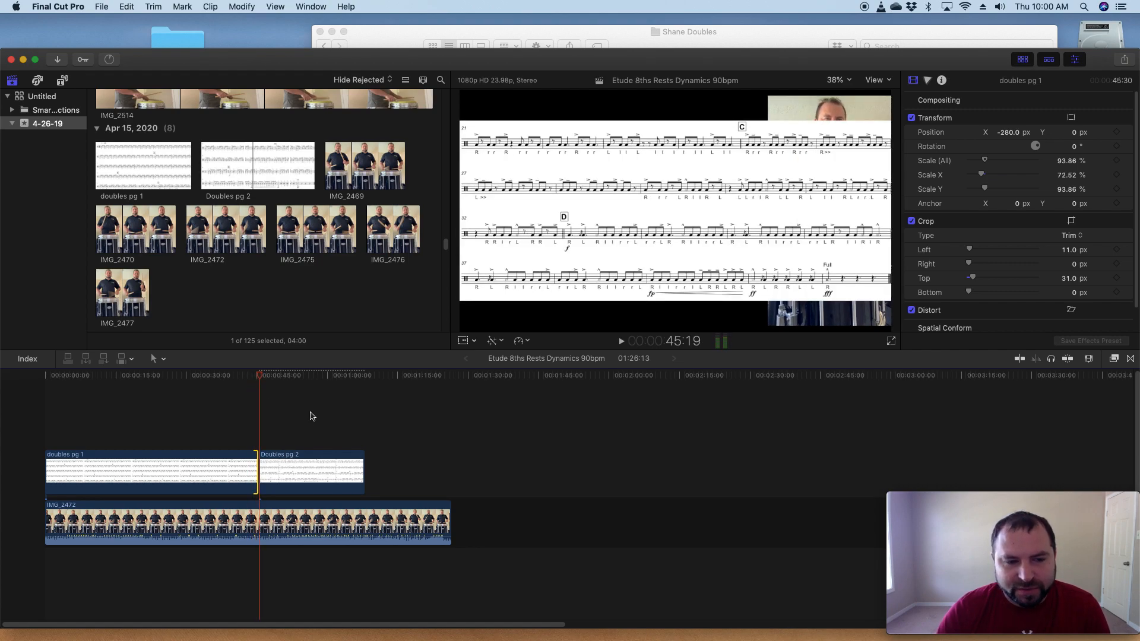
- Make the page change slightly earlier by shortening doubles pg 1 and extending the start of Doubles pg 2, replaying the transition to check it
drag(257, 464, 258, 466)
click(267, 466)
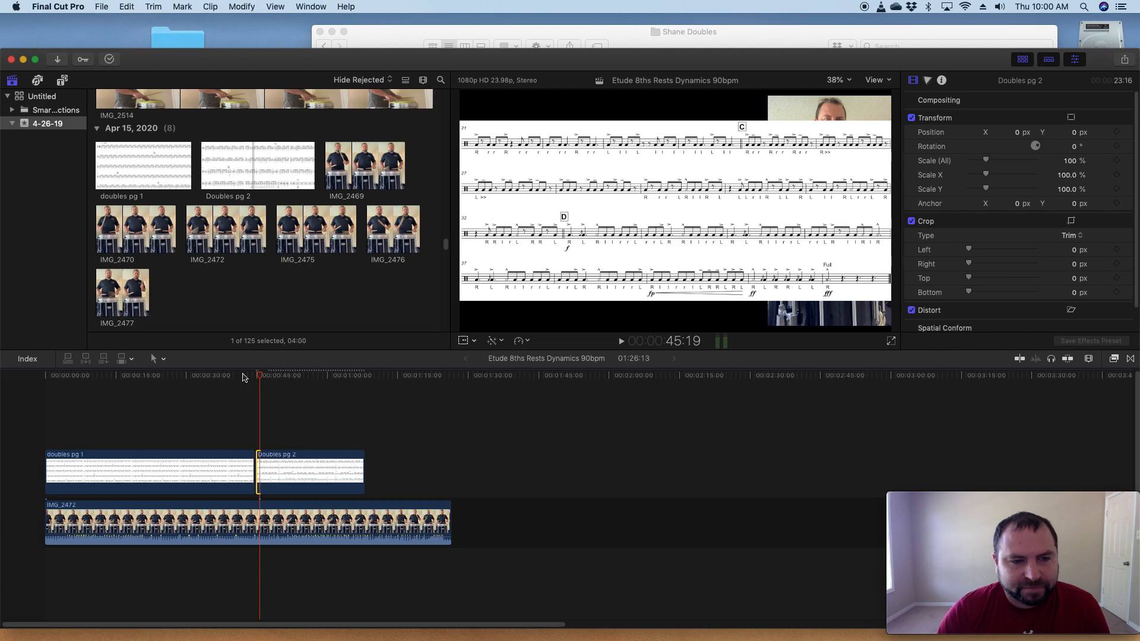
click(242, 375)
key(space)
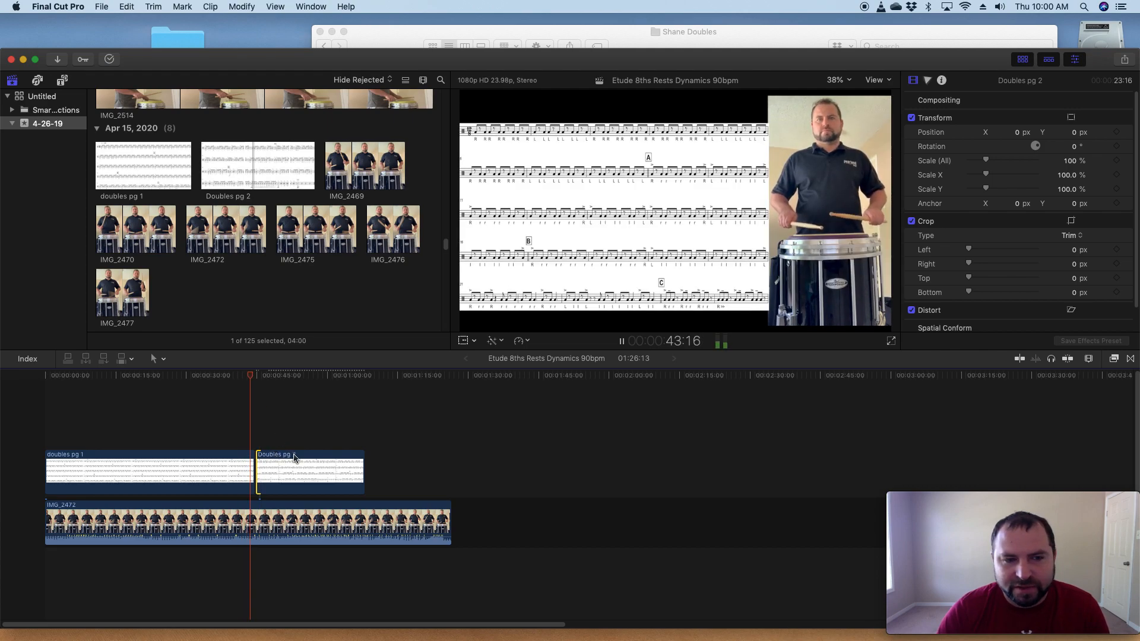
key(space)
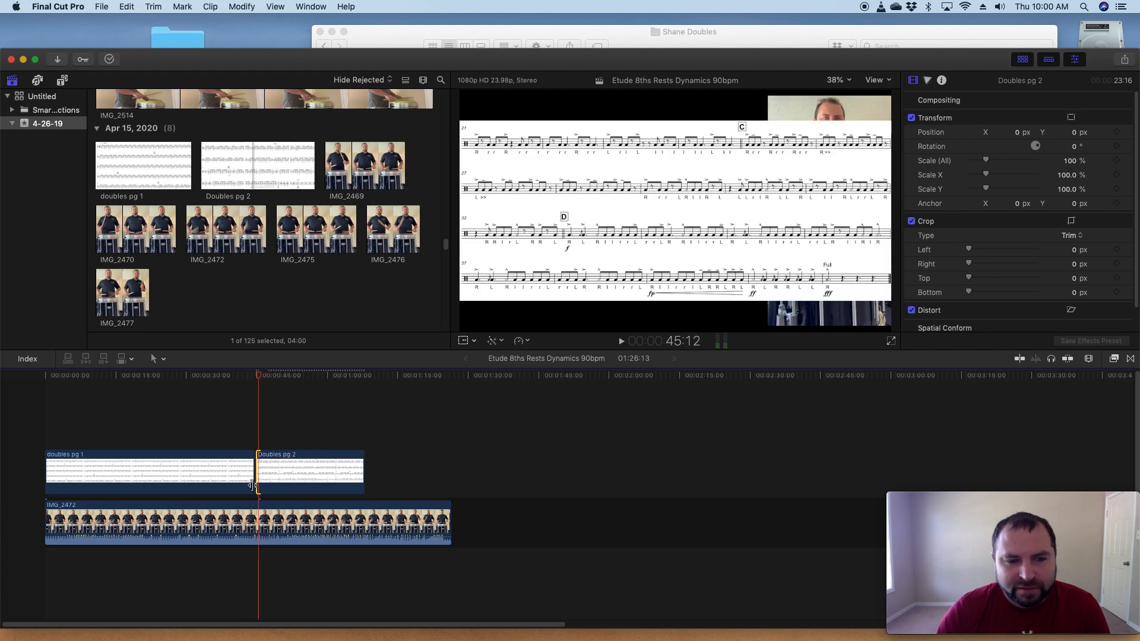
drag(258, 472, 254, 431)
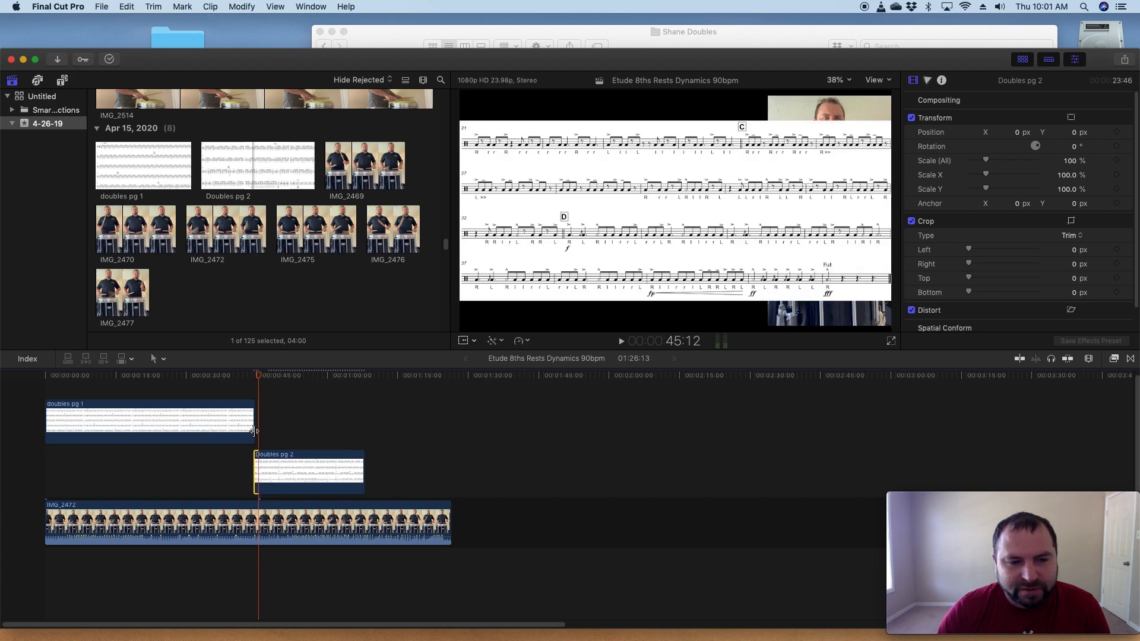
click(249, 376)
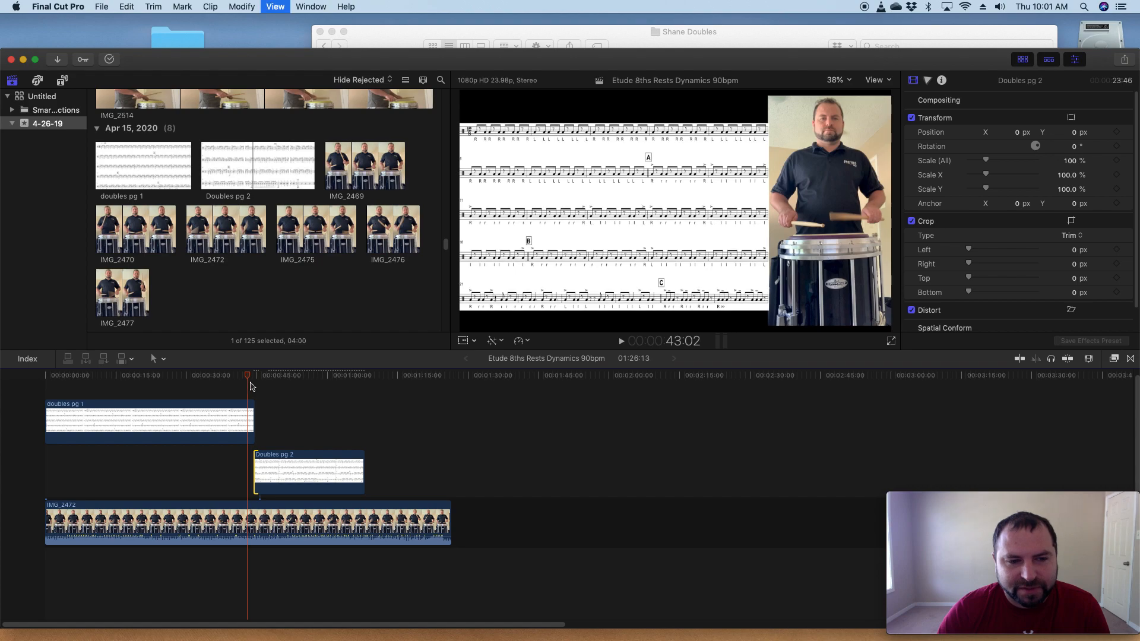
- Replay the page change and trim the start of Doubles pg 2 slightly later so it follows doubles pg 1 without overlapping
click(270, 411)
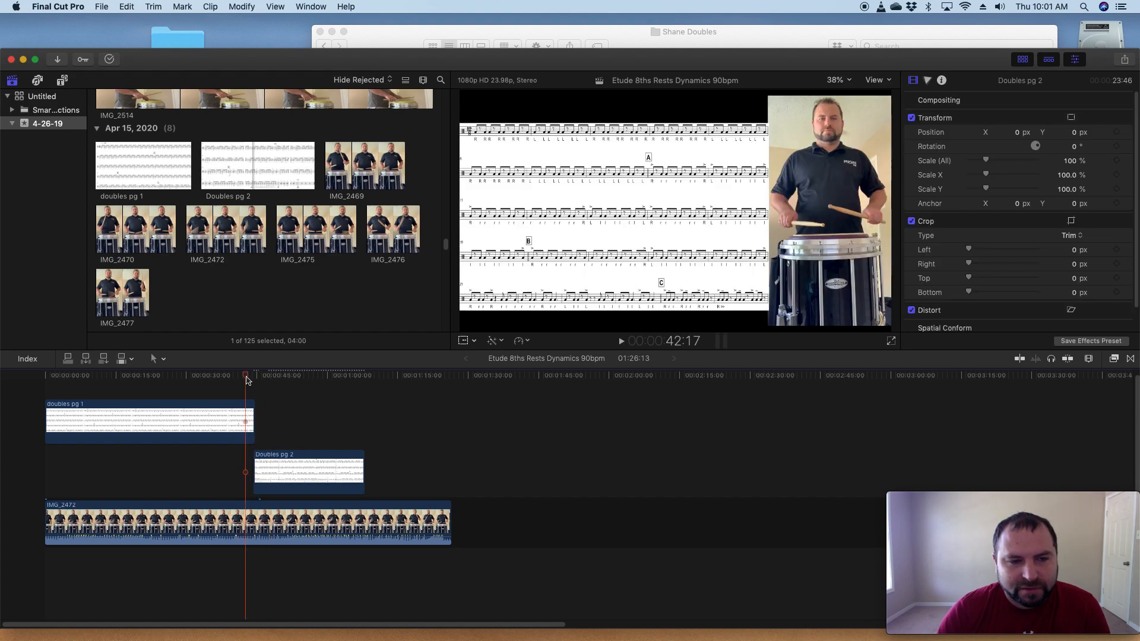
key(space)
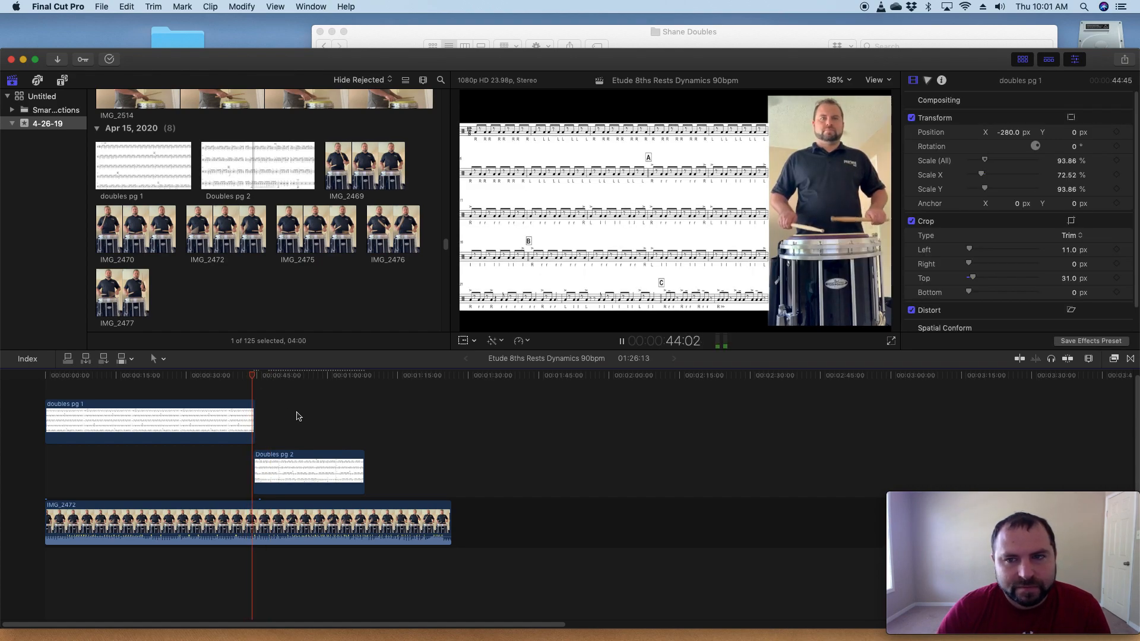
key(space)
click(254, 467)
drag(253, 467, 257, 465)
key(space)
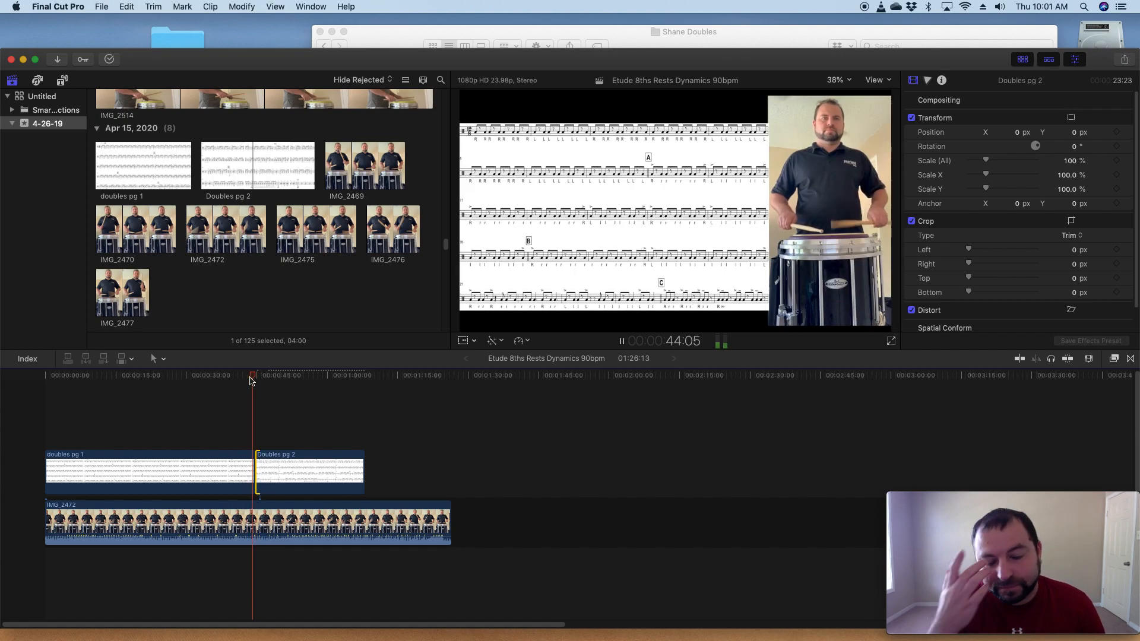
key(space)
- Give Doubles pg 2 the same -280 px X position as doubles pg 1, and scale it to 72% with Scale Y at 95.13%
click(315, 476)
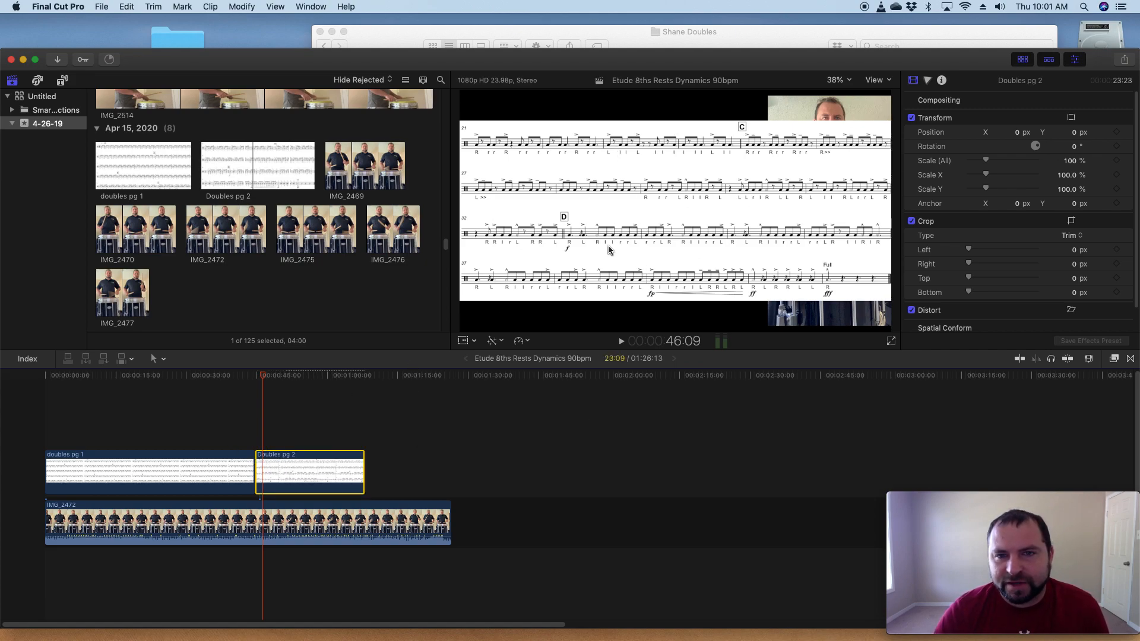
click(228, 465)
click(223, 375)
click(272, 376)
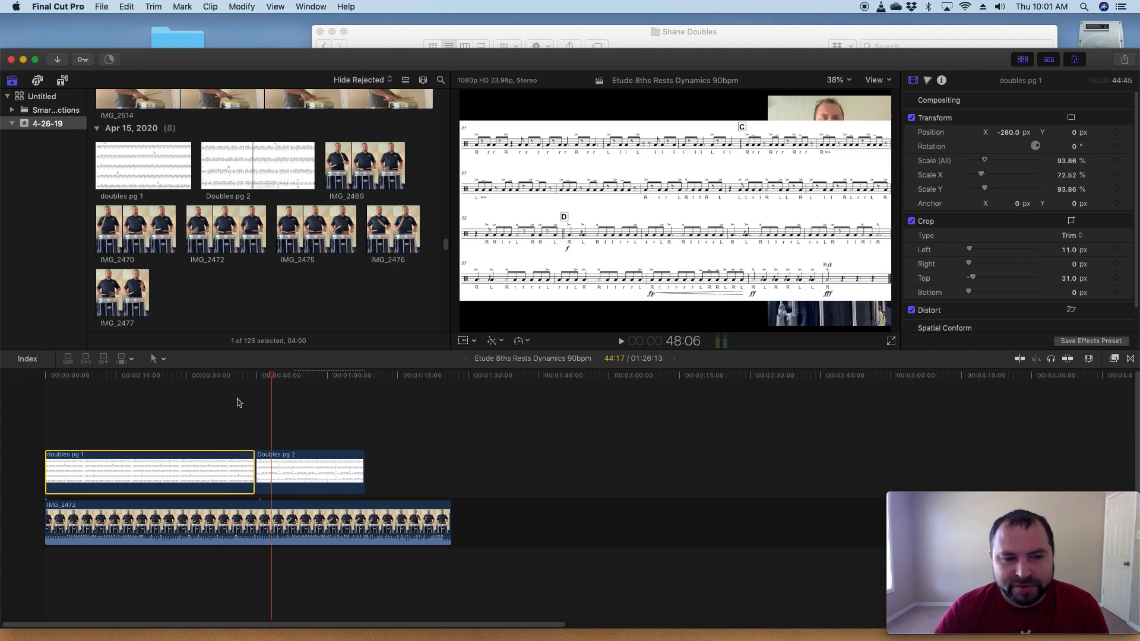
click(228, 376)
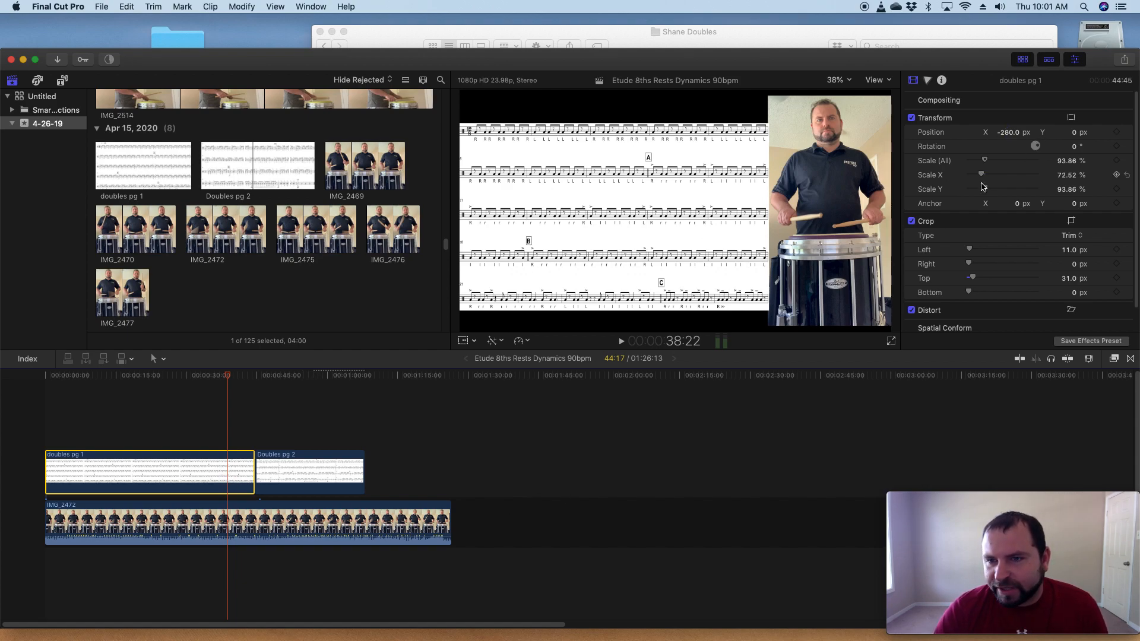
click(342, 465)
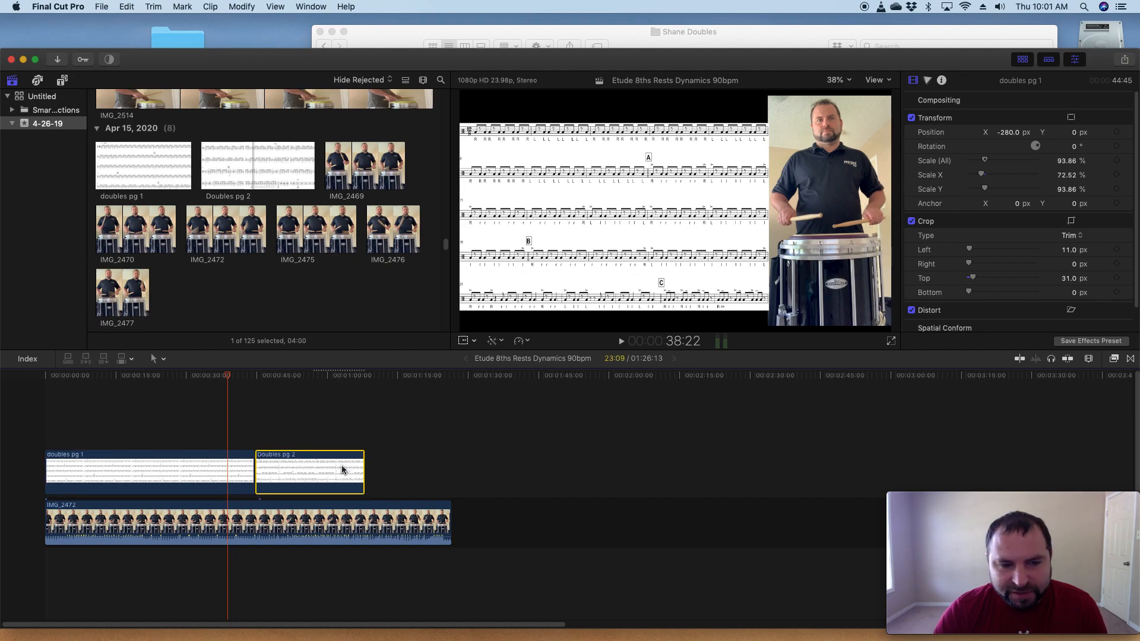
click(1016, 132)
text(-280)
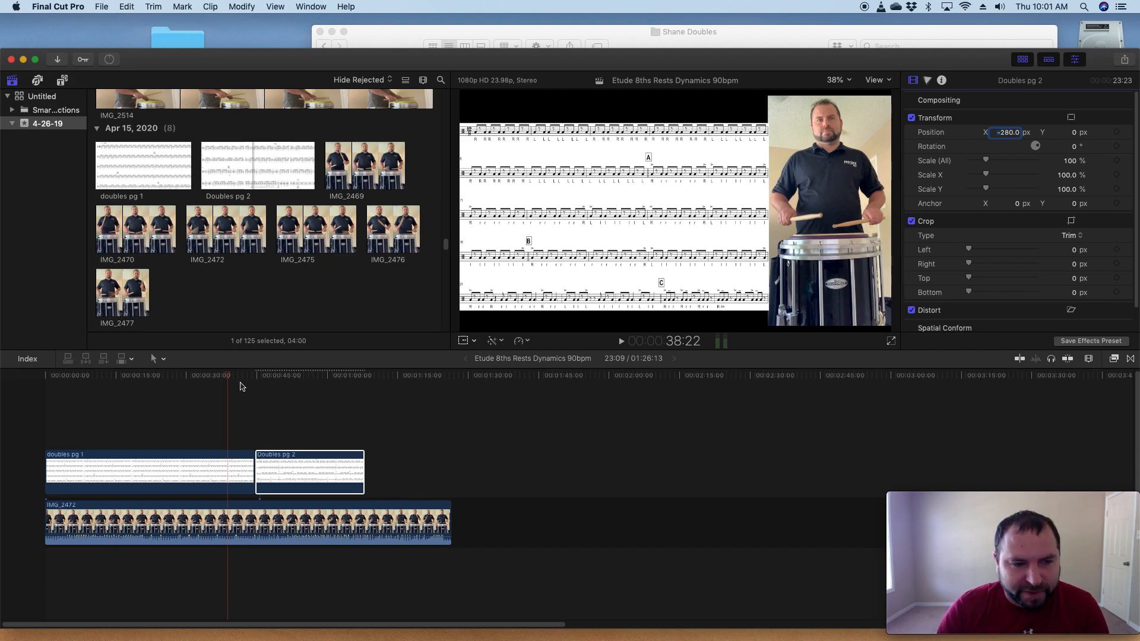
click(292, 388)
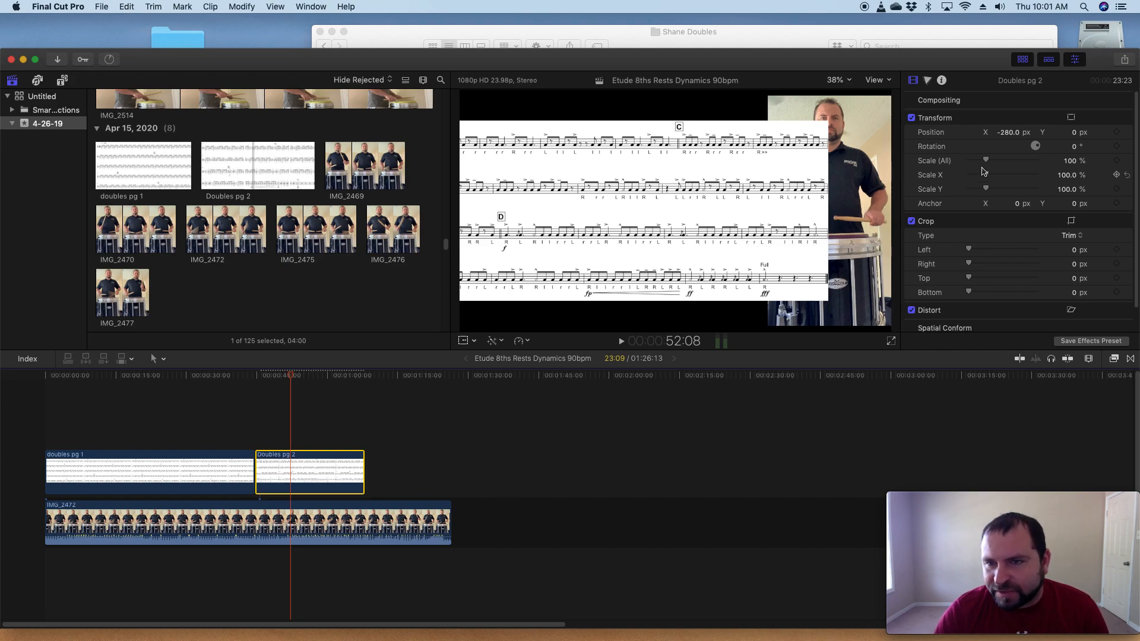
drag(984, 160, 982, 164)
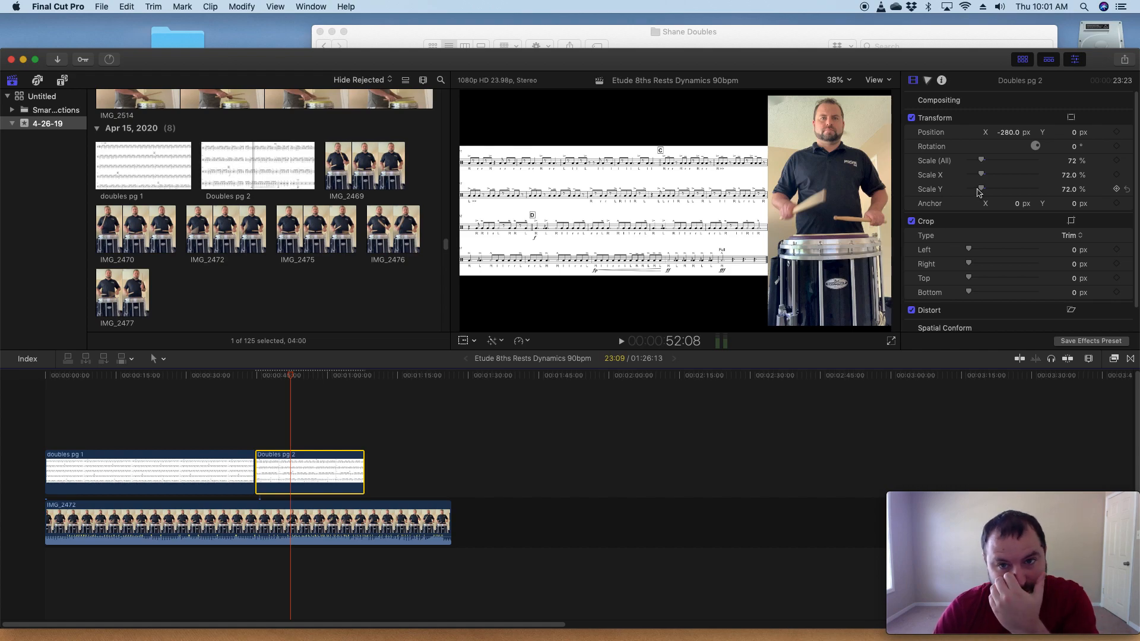
drag(982, 189, 984, 189)
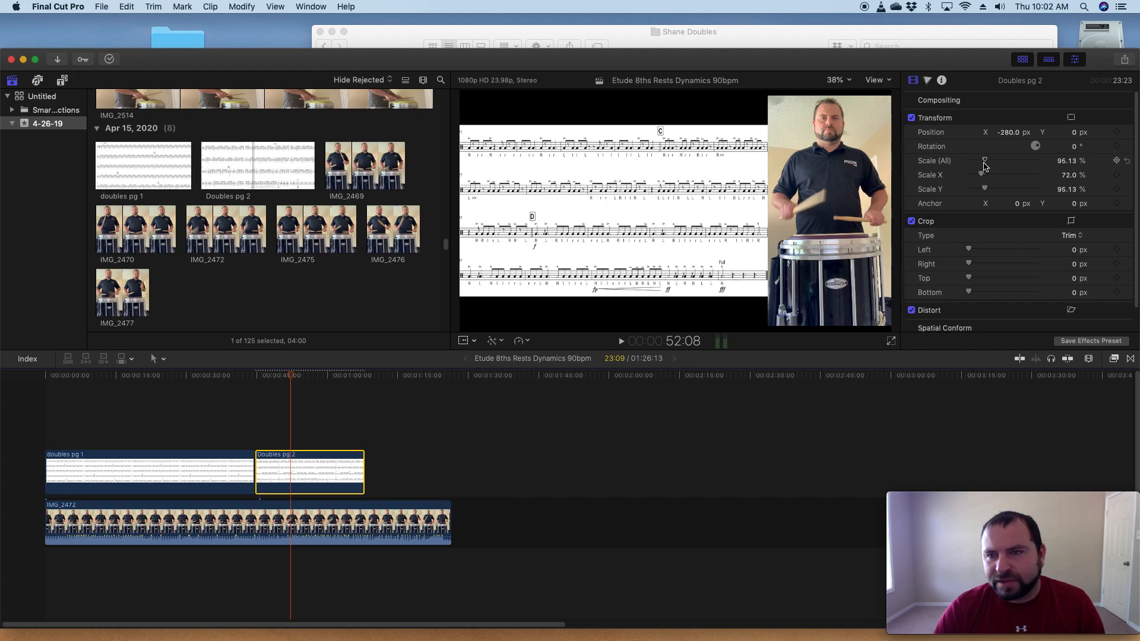
- Set the X position of Doubles pg 2 to -275 px
click(1009, 132)
text(-275)
key(Return)
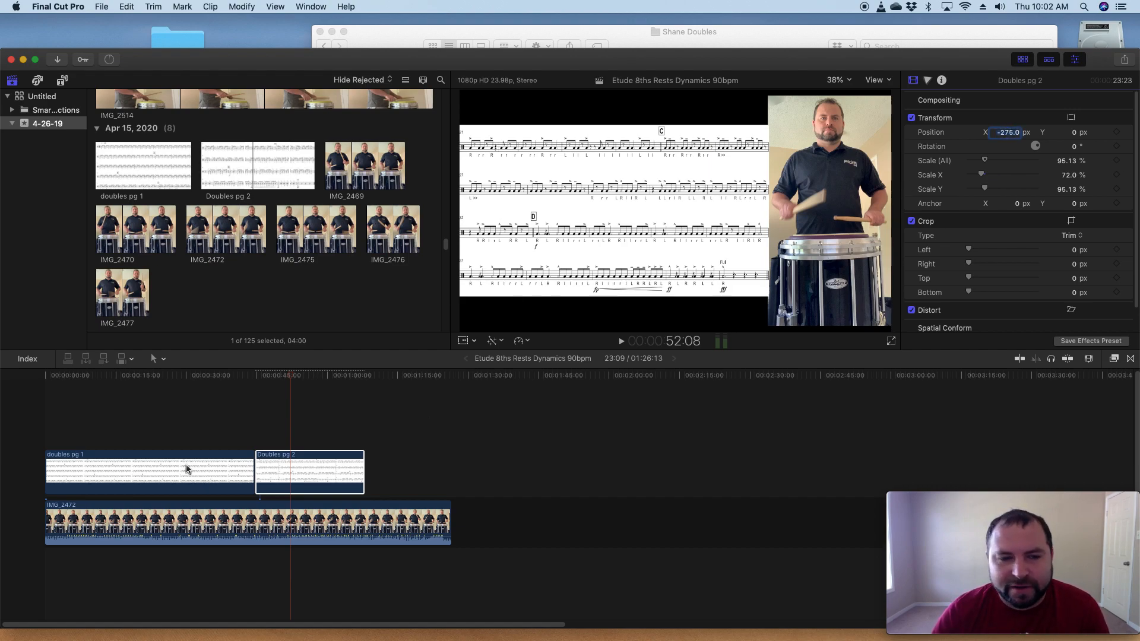
- Extend the end of Doubles pg 2 to about the end of the IMG_2472 video and check the final frames
click(296, 469)
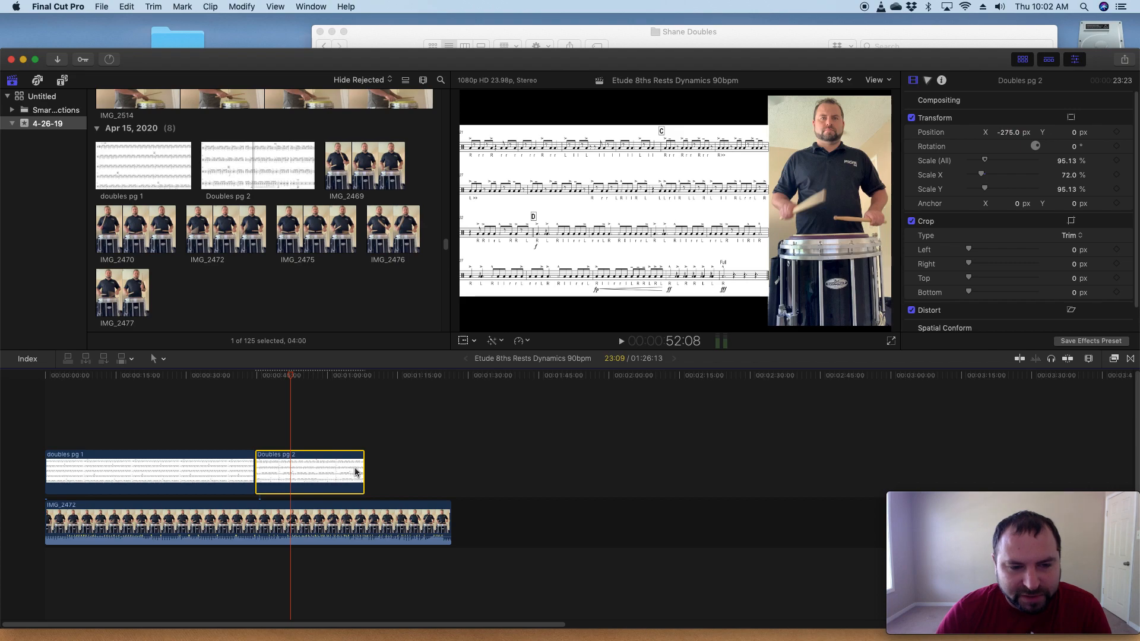
click(364, 376)
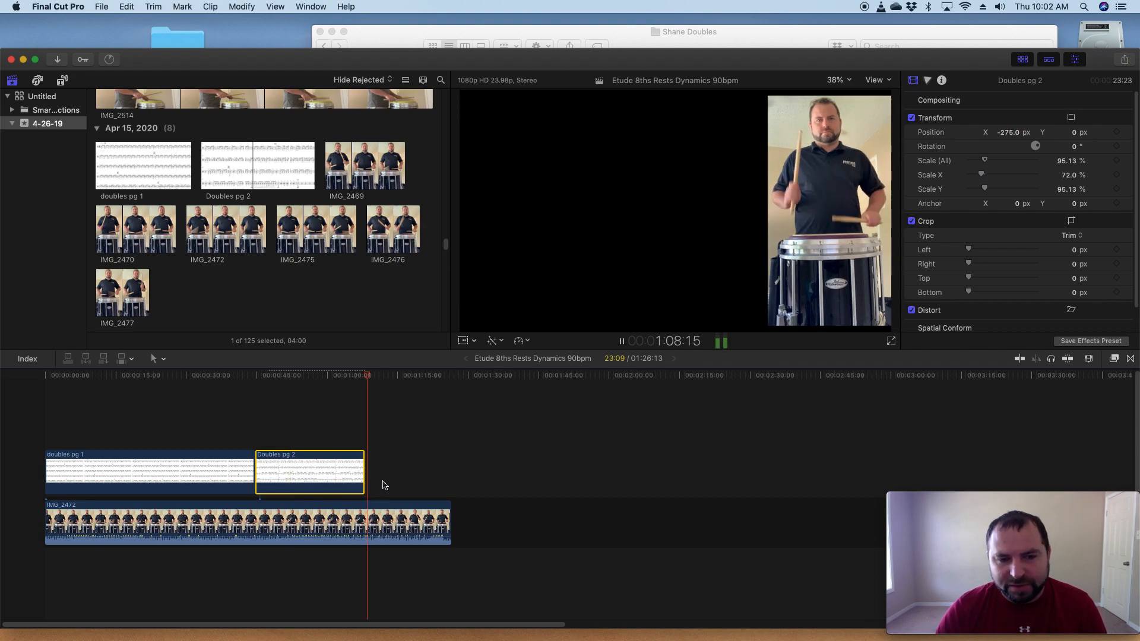
click(365, 469)
drag(364, 466, 450, 475)
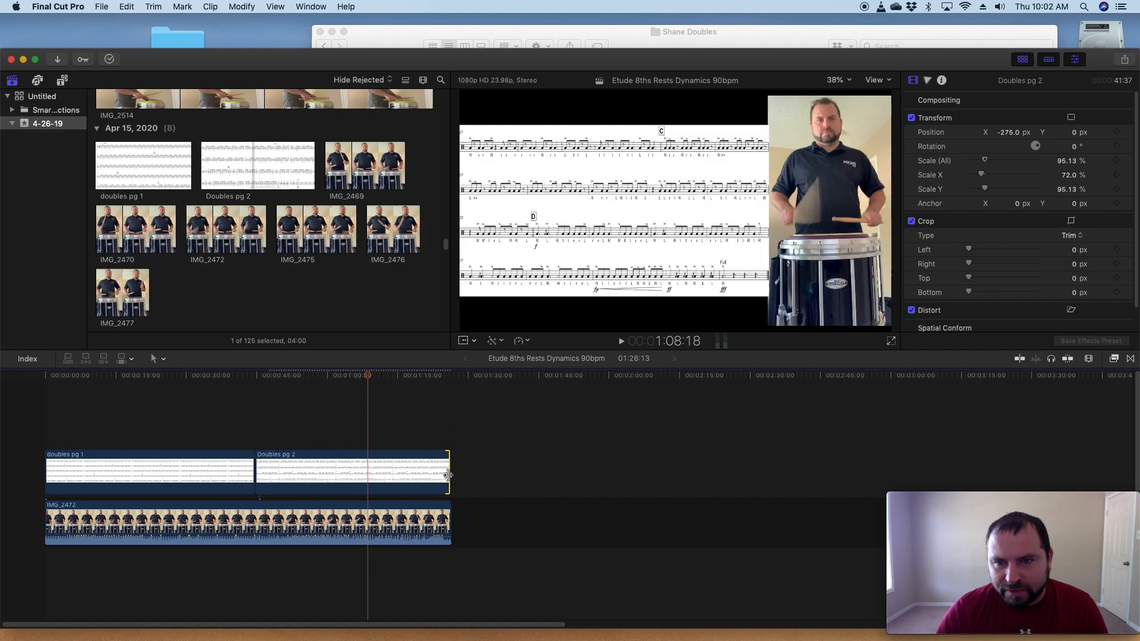
click(449, 375)
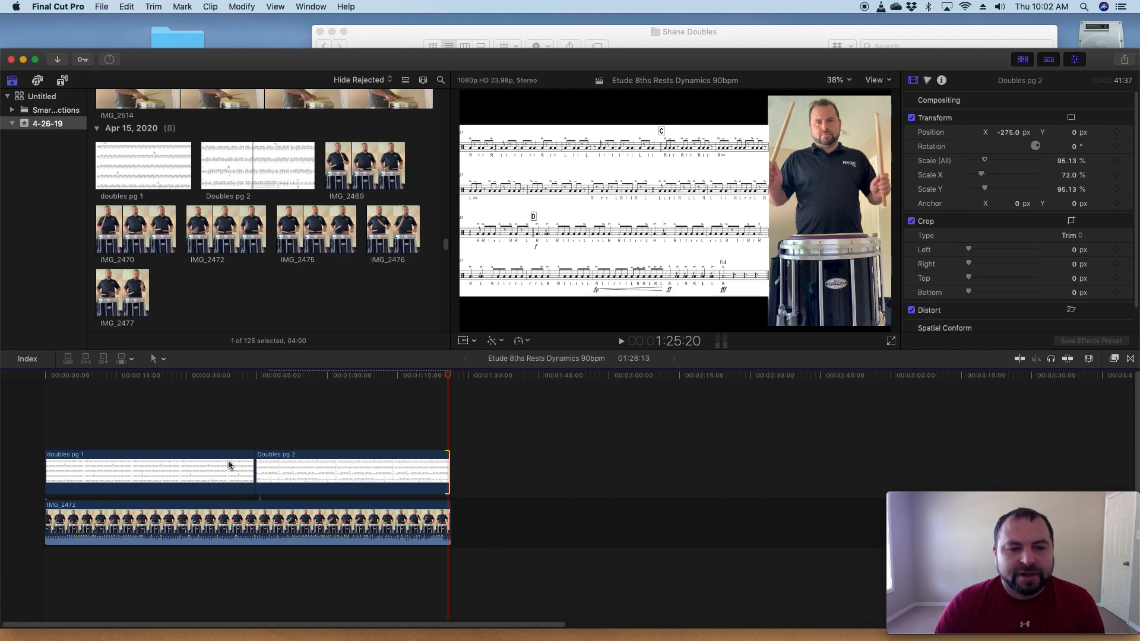
- Play through the change from doubles pg 1 to Doubles pg 2 to check its timing and layout
click(245, 463)
click(345, 480)
click(246, 377)
key(space)
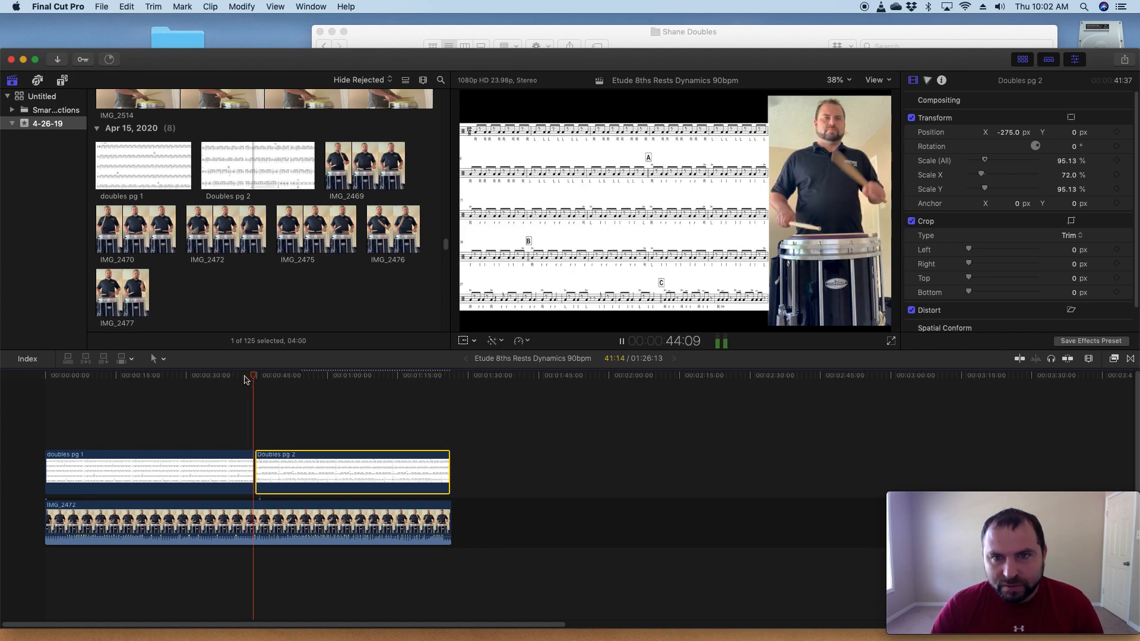
key(space)
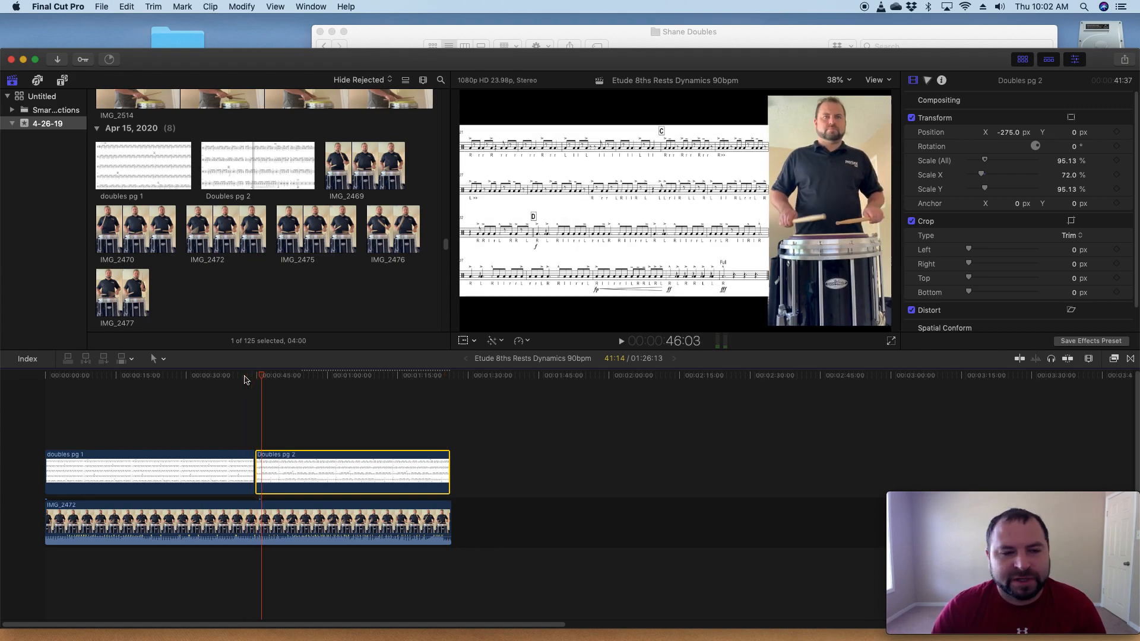
click(179, 407)
click(179, 406)
click(163, 407)
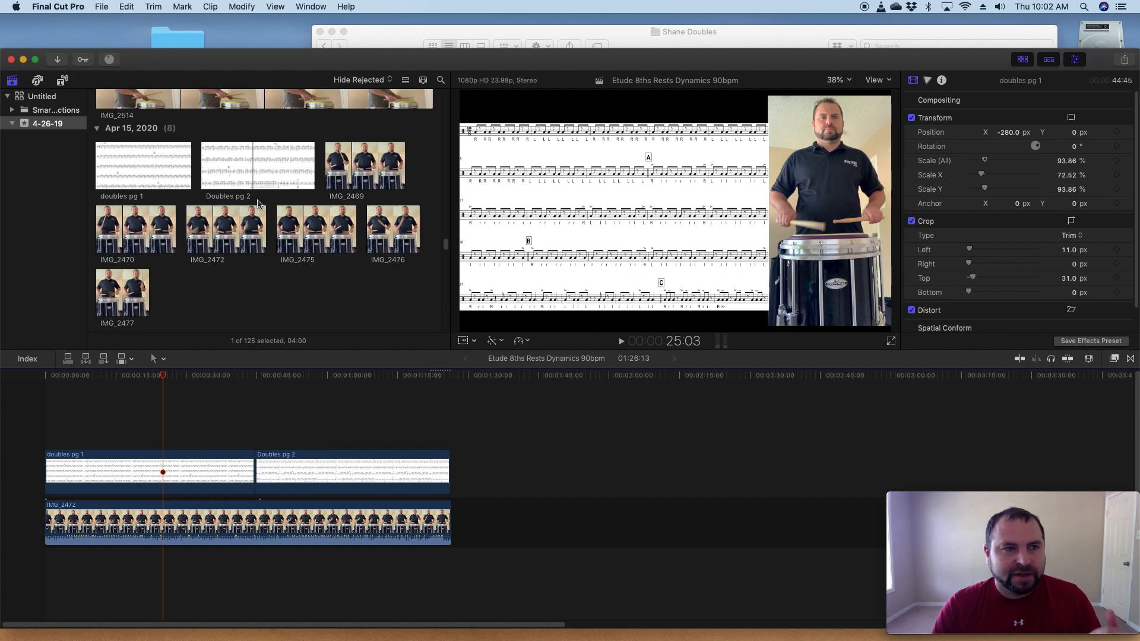
- Open the installed titles and browse them for an opening title
click(61, 85)
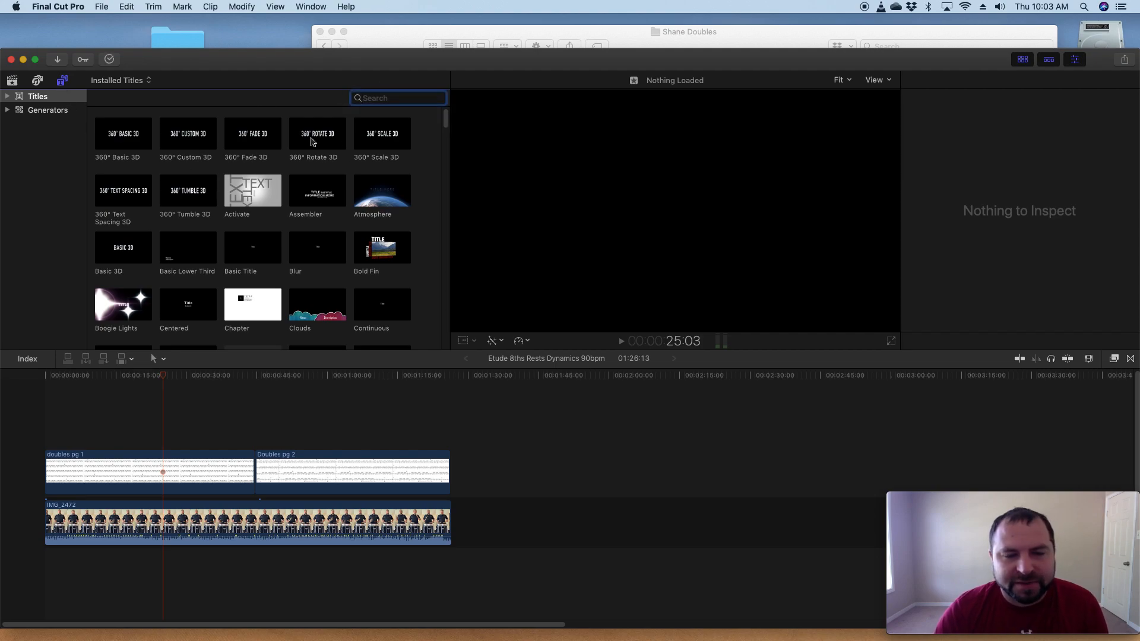
scroll(270, 197, down, 1)
scroll(159, 203, up, 1)
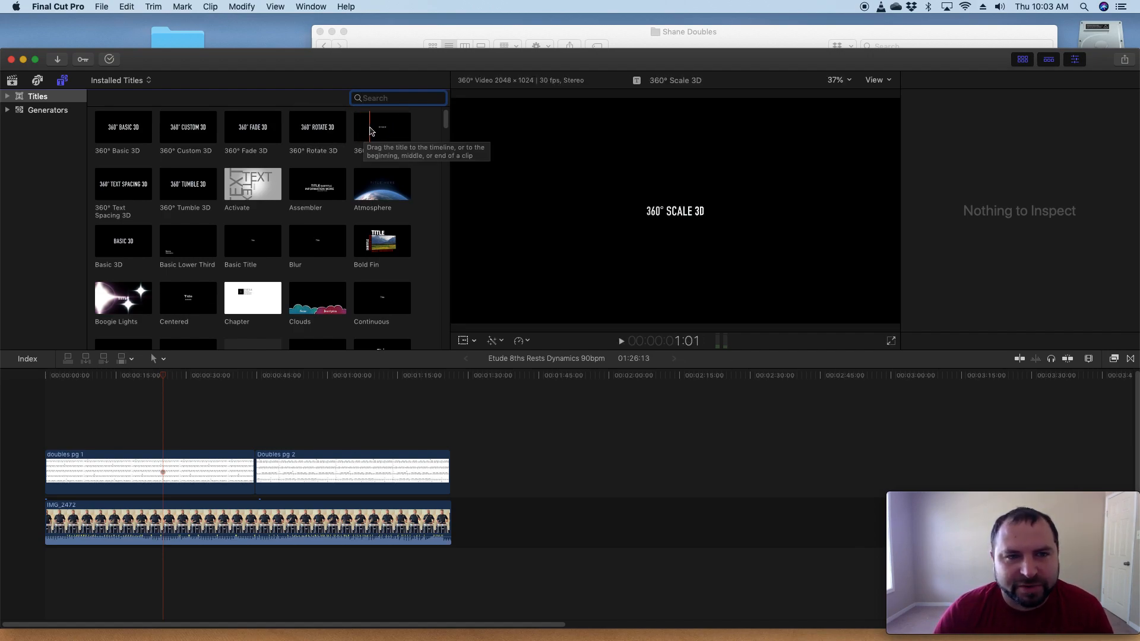
- Place a 360° Scale 3D title at the project start, extend it to 4:10, and move it into the main storyline before IMG_2472
drag(355, 129, 41, 503)
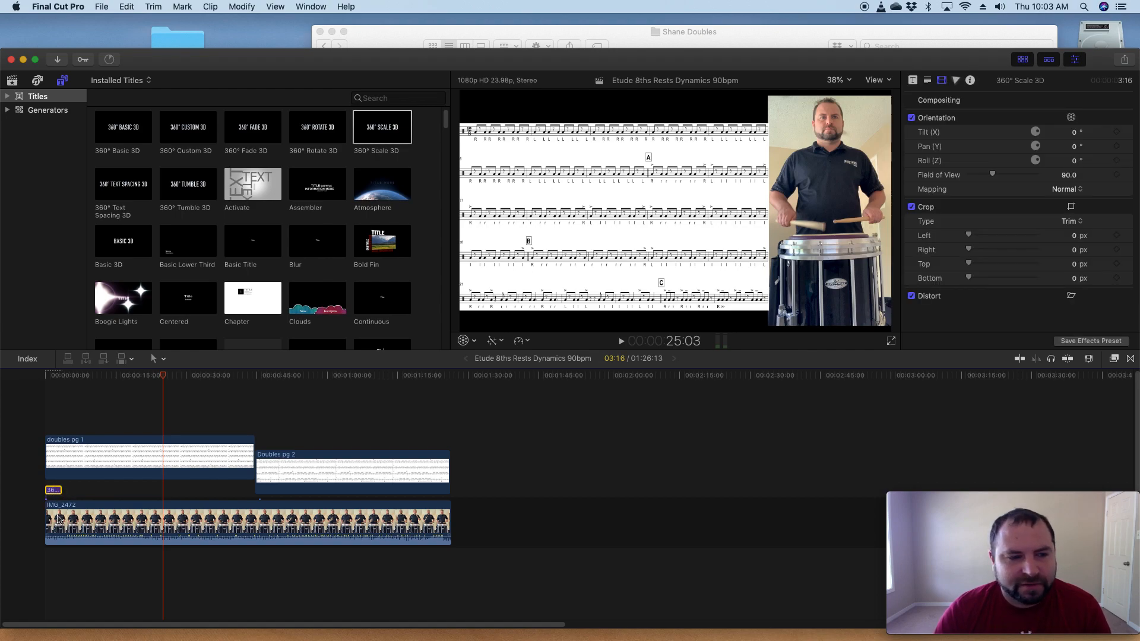
drag(60, 493, 63, 493)
drag(46, 454, 53, 501)
click(57, 462)
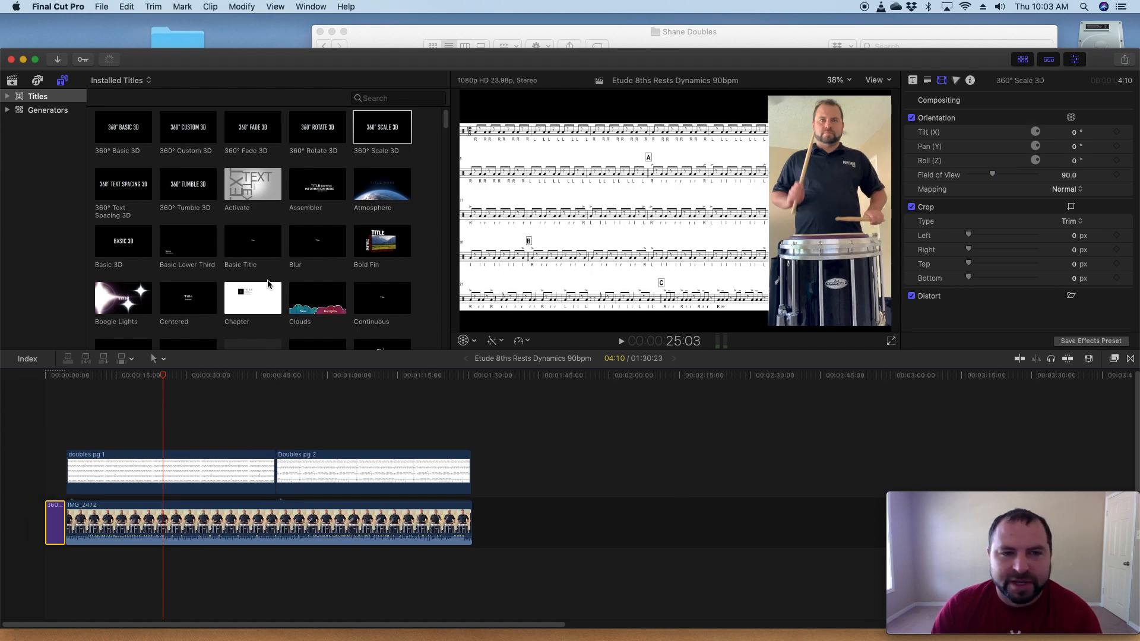
- Delete the 360° Scale 3D title from the start of the timeline
drag(392, 133, 74, 428)
click(58, 520)
key(Delete)
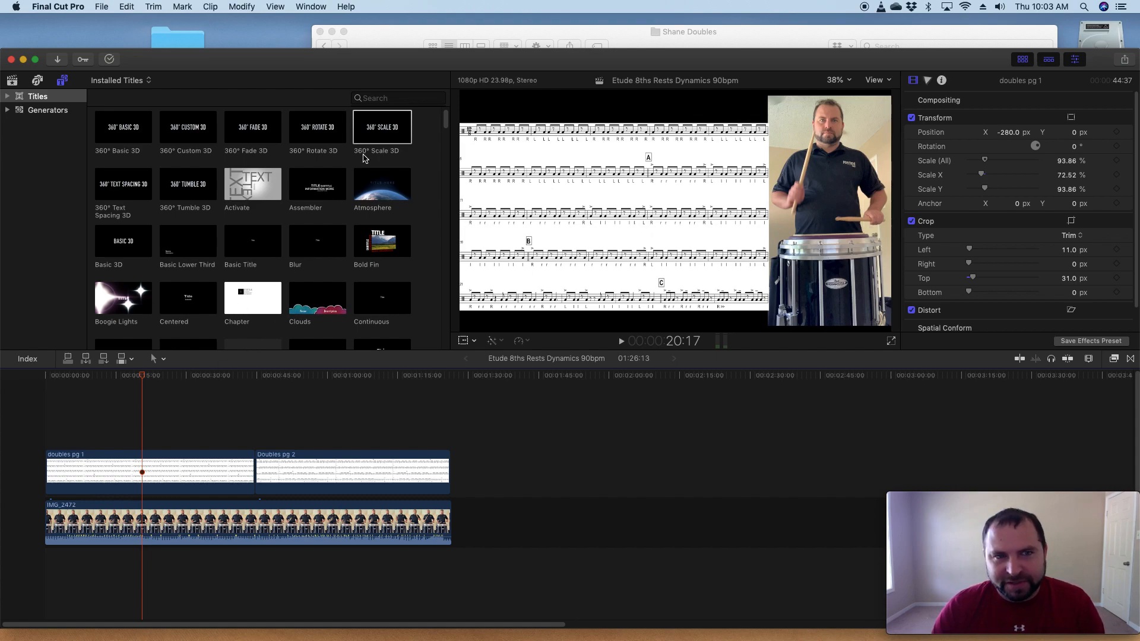
- Insert the 360° Scale 3D title again in the main storyline before IMG_2472, with a duration of 3:10
drag(379, 126, 271, 262)
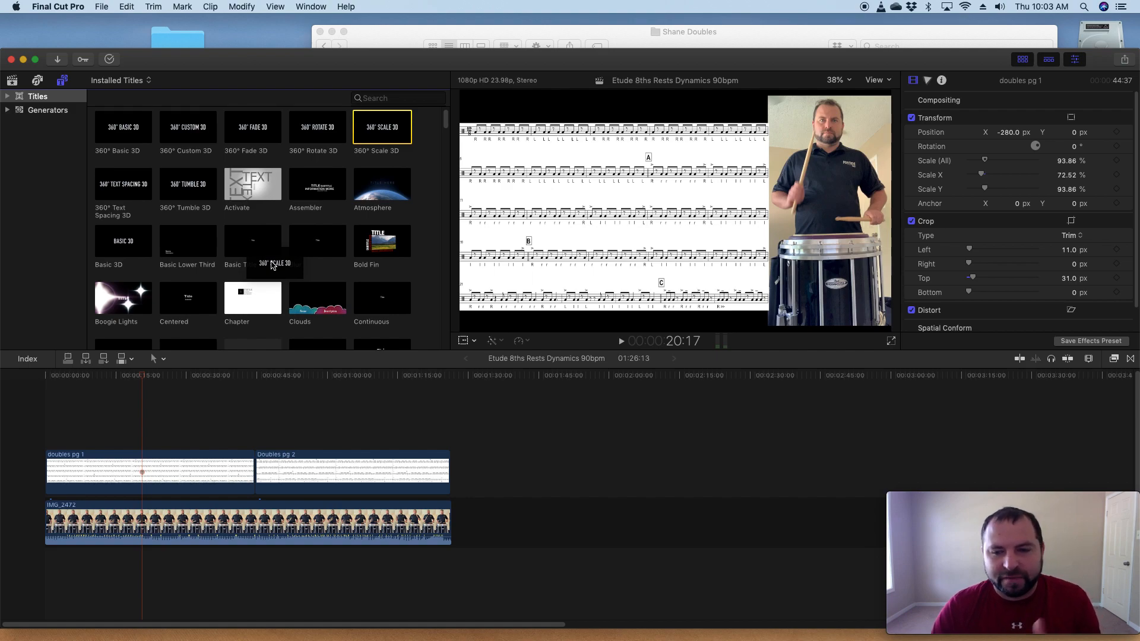
drag(271, 261, 59, 514)
click(53, 516)
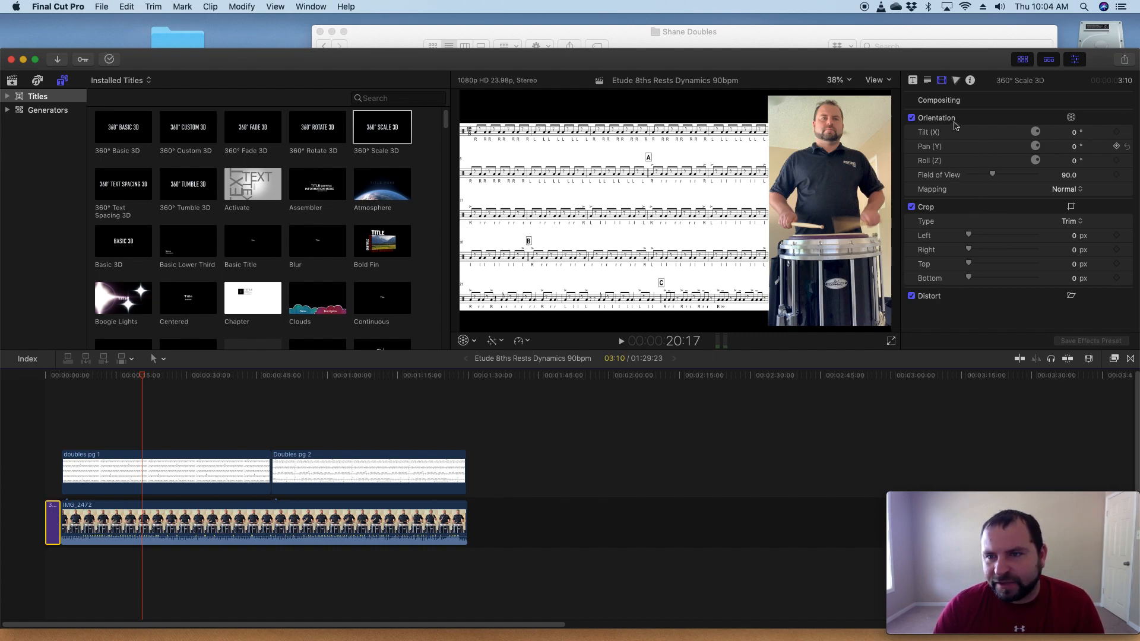
- Replace the opening title's text with "Tutorial Final Cut" on the first line and "Help Me Please" on the second
click(59, 376)
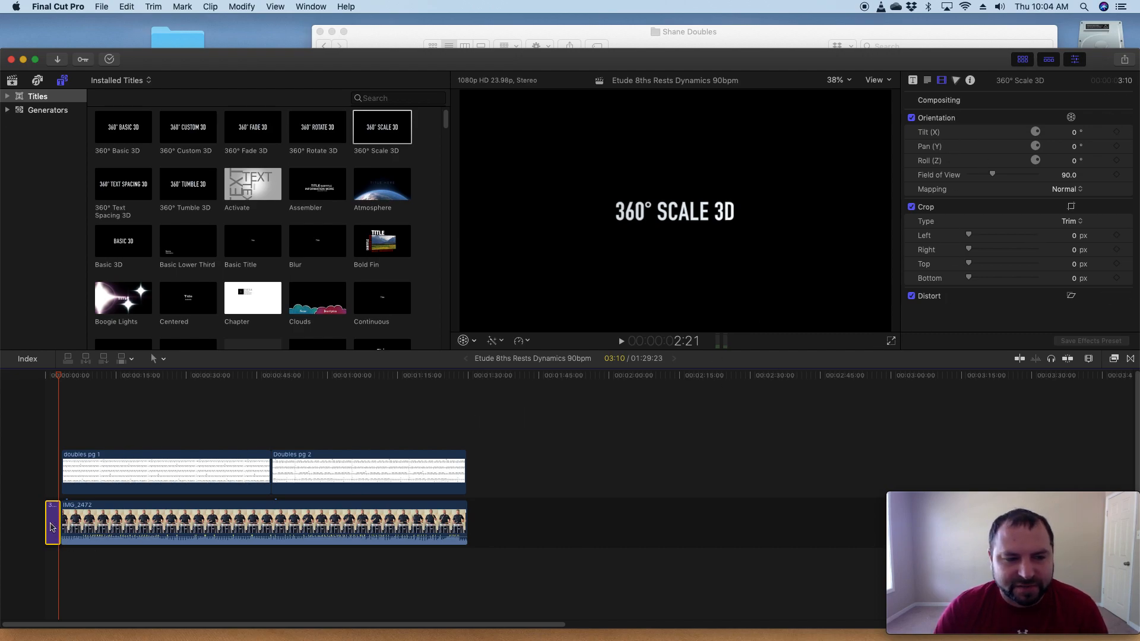
double_click(51, 527)
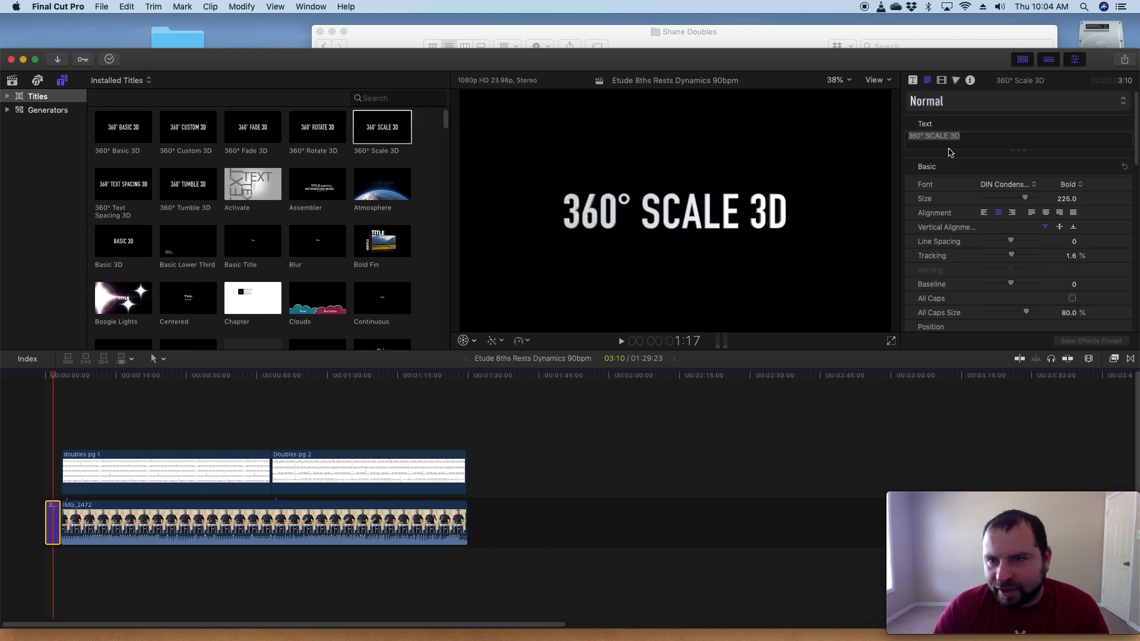
drag(967, 139, 926, 140)
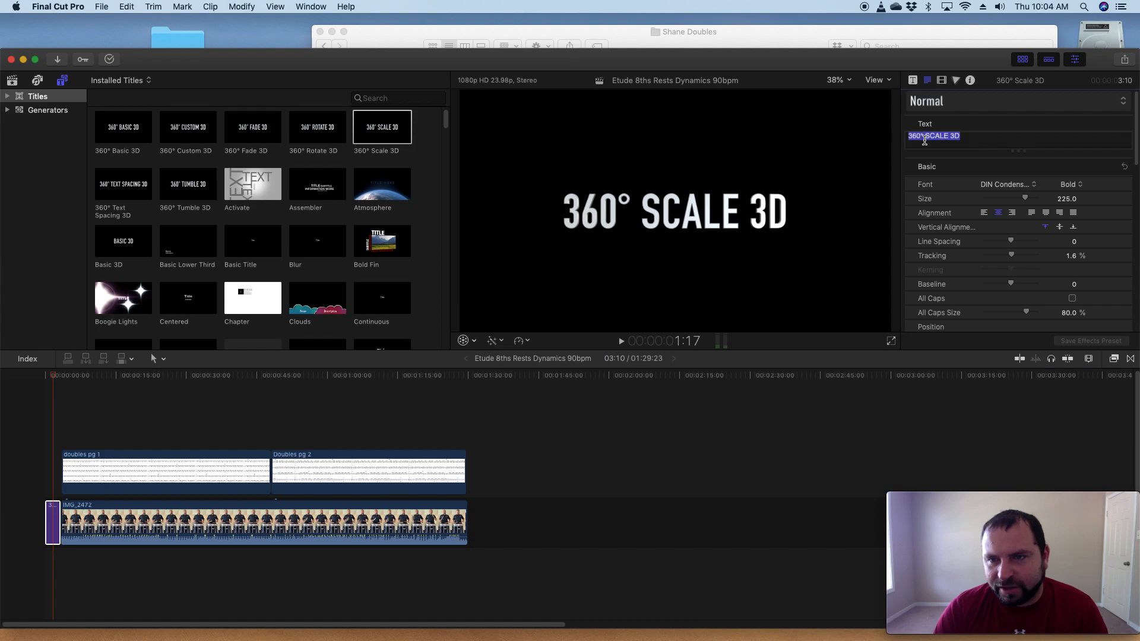
text(Tutorial )
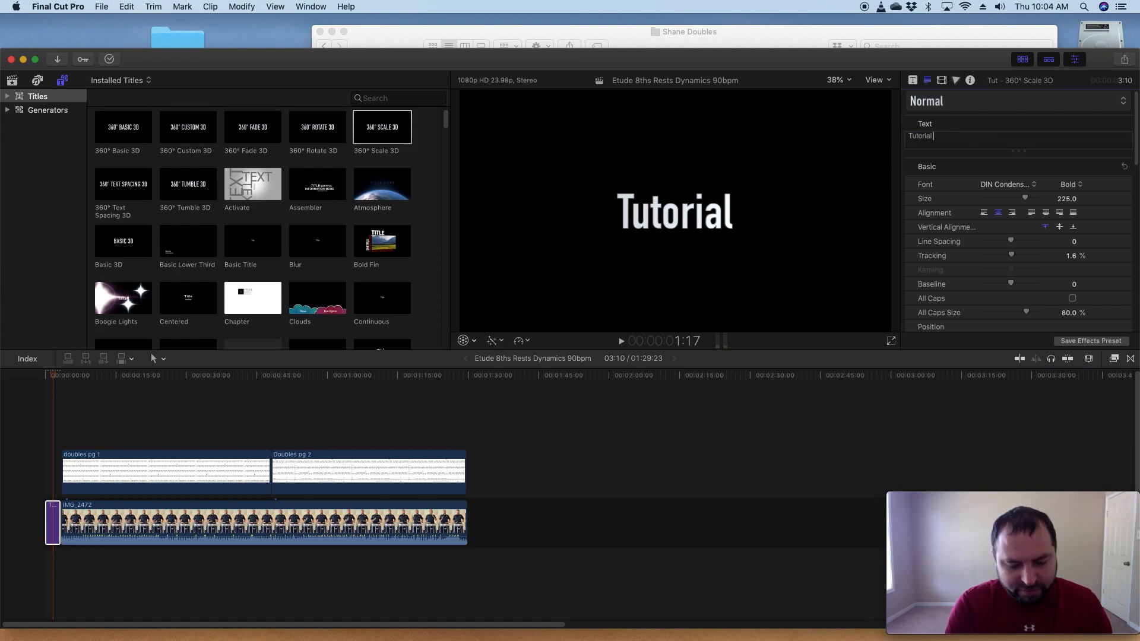
text(Final Cut)
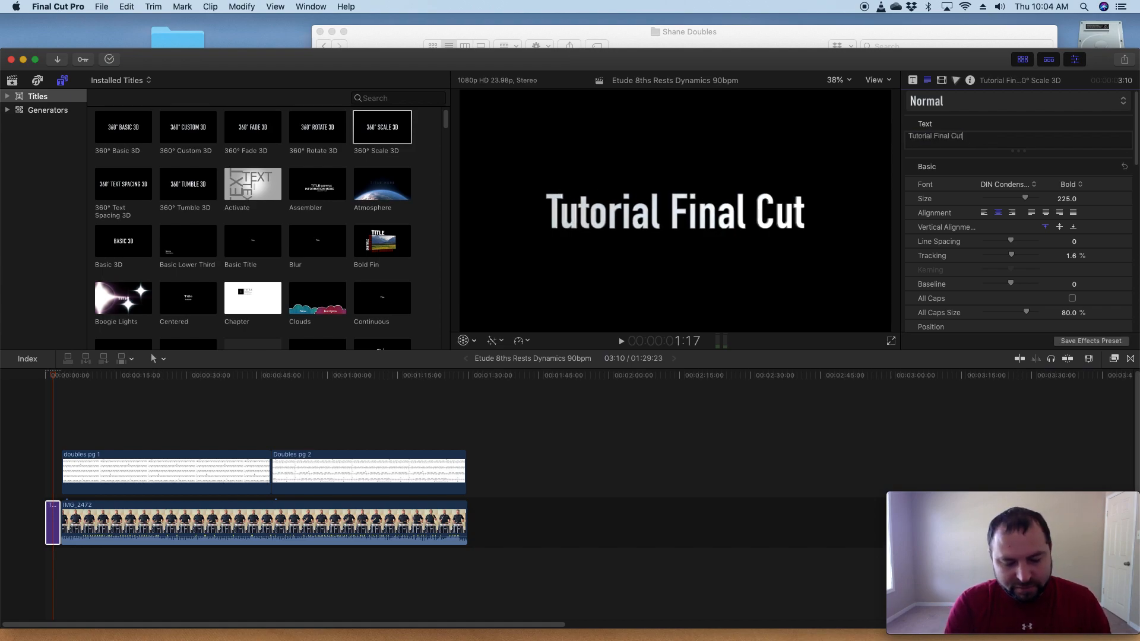
text( Help Me Please)
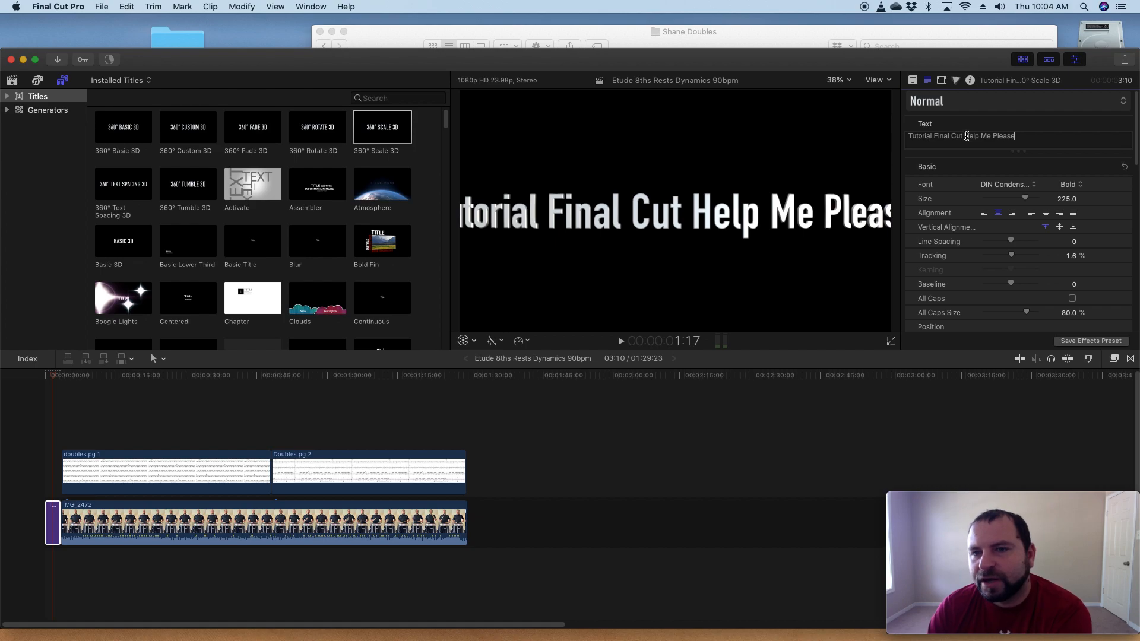
click(966, 136)
key(Return)
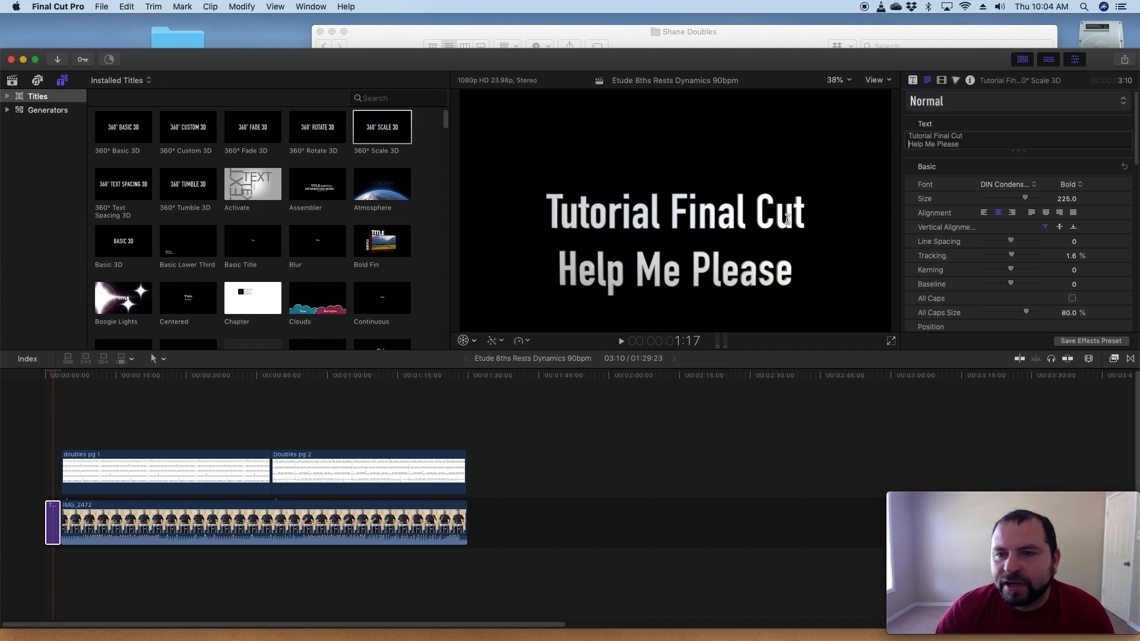
- Set the title's text size to 229 and its font to DIN Alternate
mouse_move(1028, 201)
mouse_down()
mouse_move(1013, 201)
mouse_move(1051, 203)
mouse_move(1019, 193)
mouse_up()
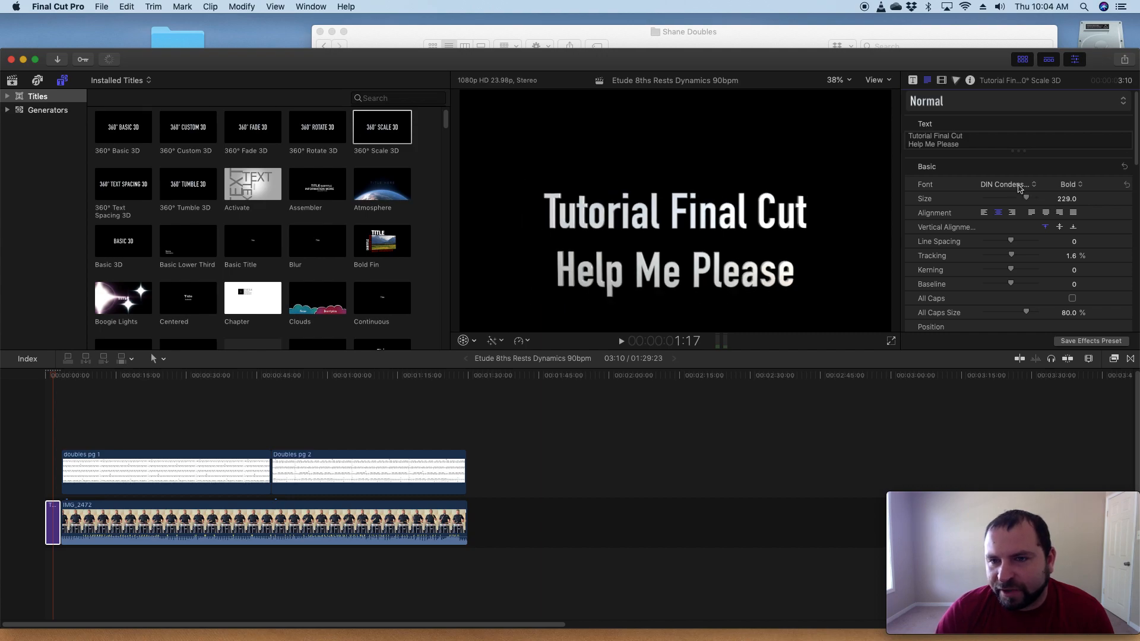
click(1019, 189)
click(1019, 172)
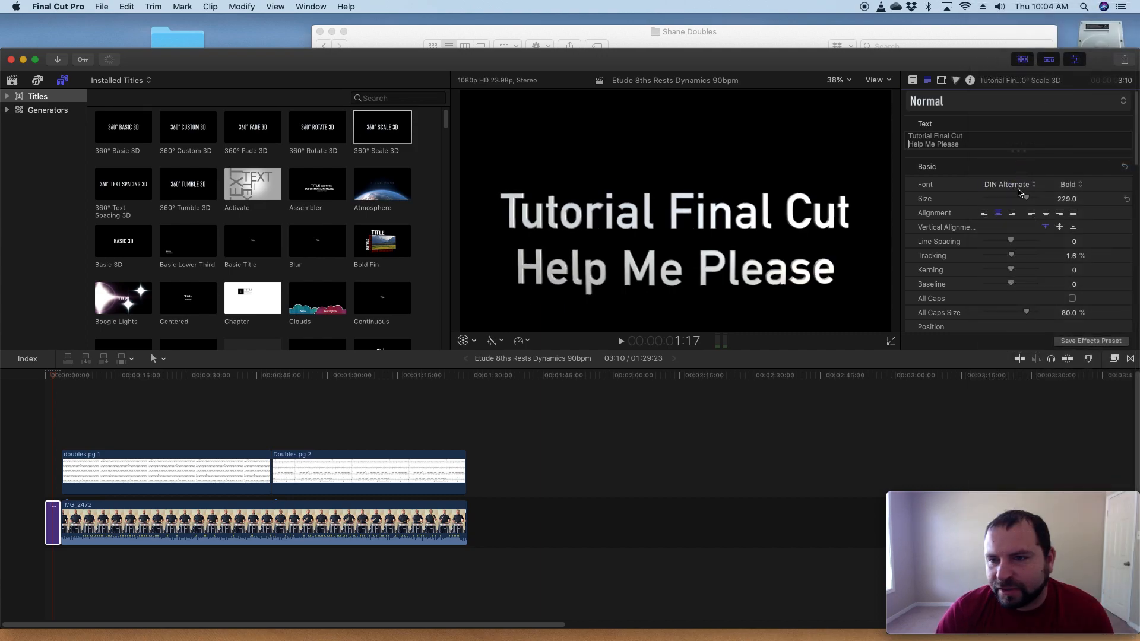
- Change the opening title's font to DIN Condensed
click(1025, 184)
click(1012, 224)
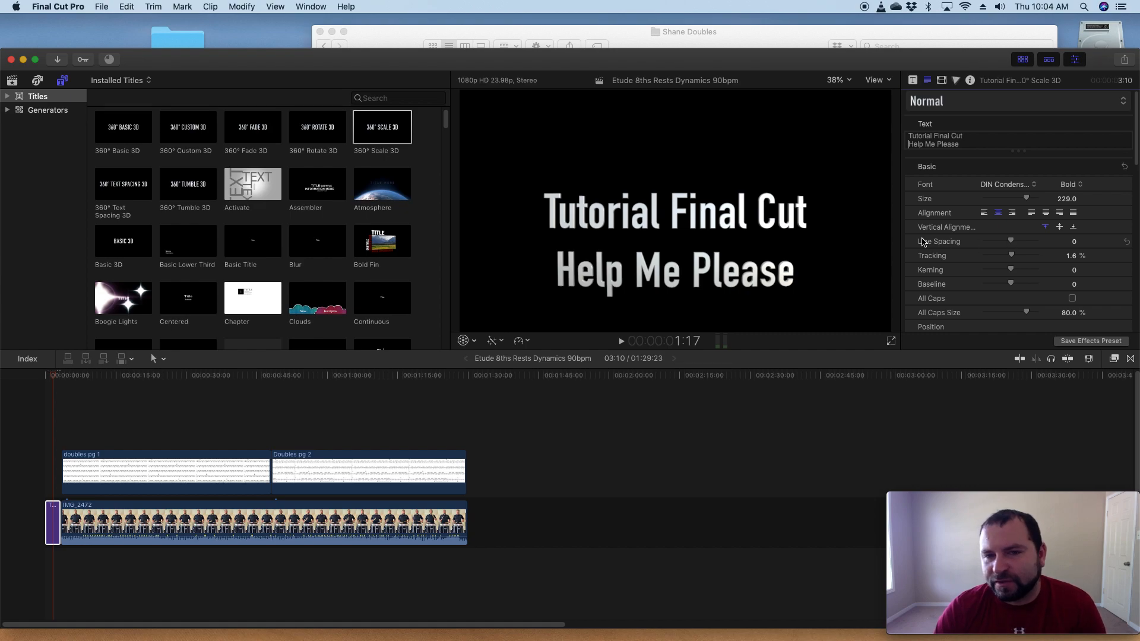
- Try Y positions of 200 px and 150 px for the opening title's text, and settle on 125 px
scroll(987, 256, down, 5)
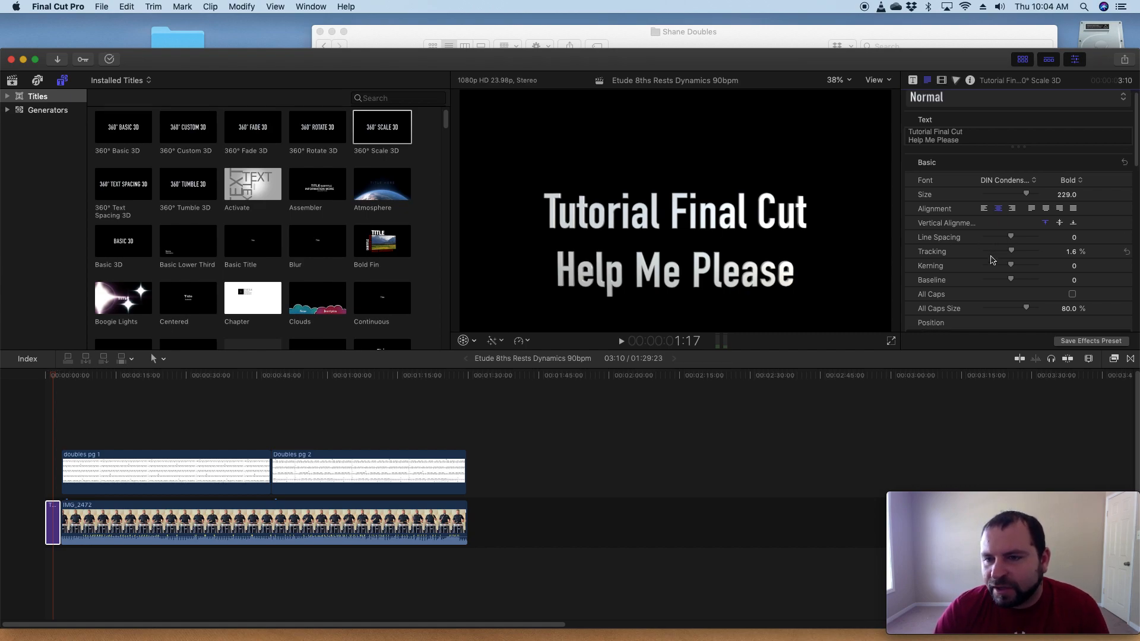
scroll(988, 257, down, 1)
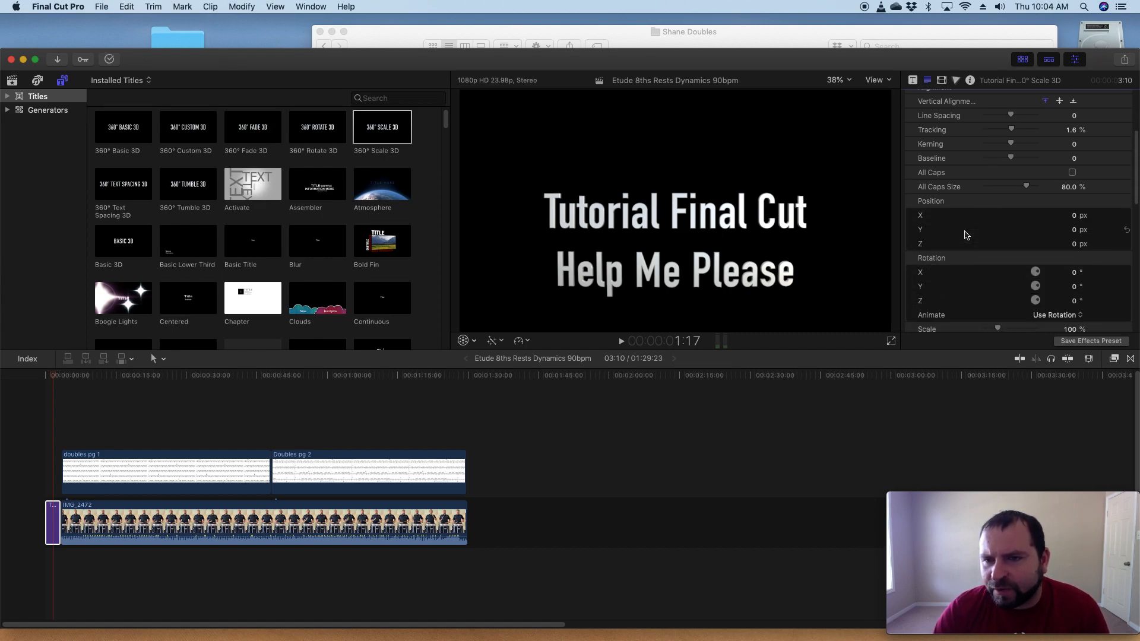
click(952, 233)
click(1067, 229)
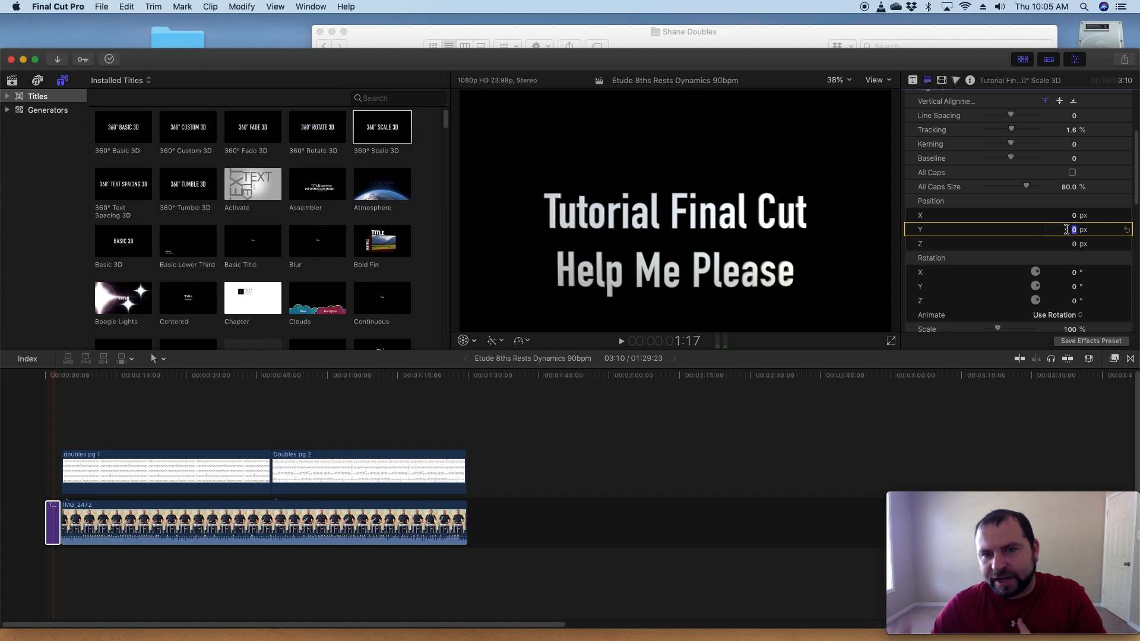
text(200)
key(Return)
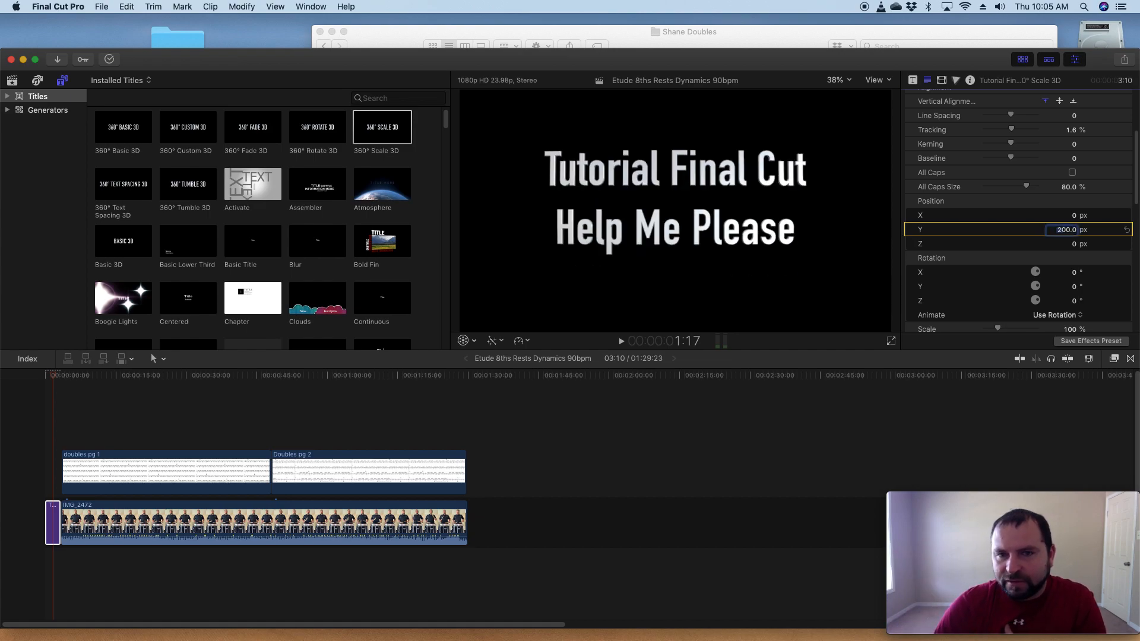
text(150)
key(Return)
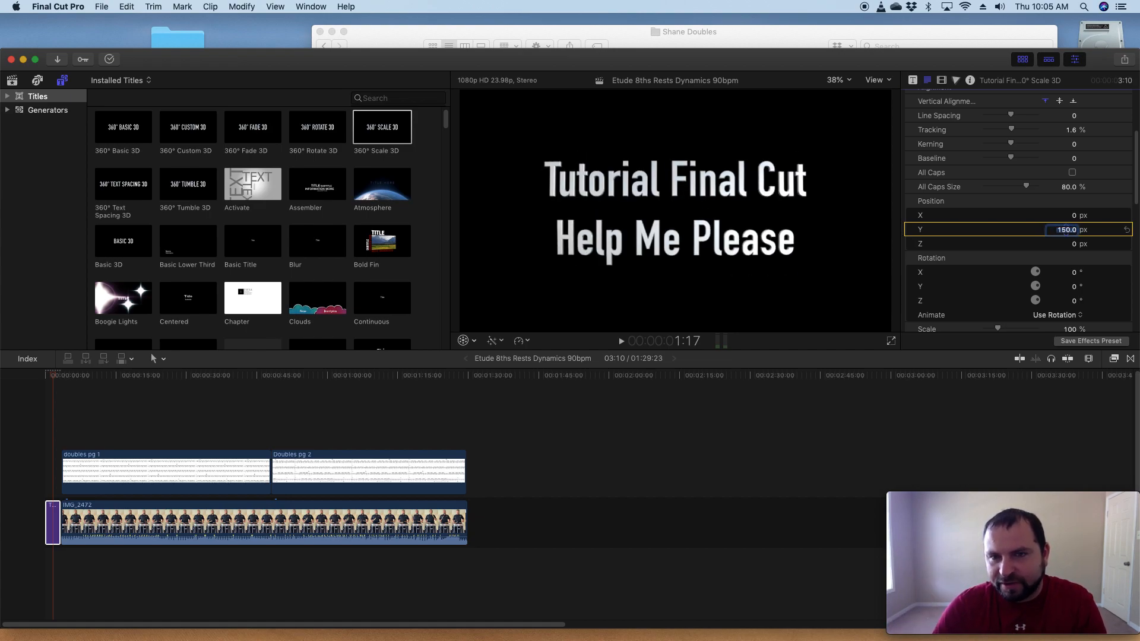
text(12)
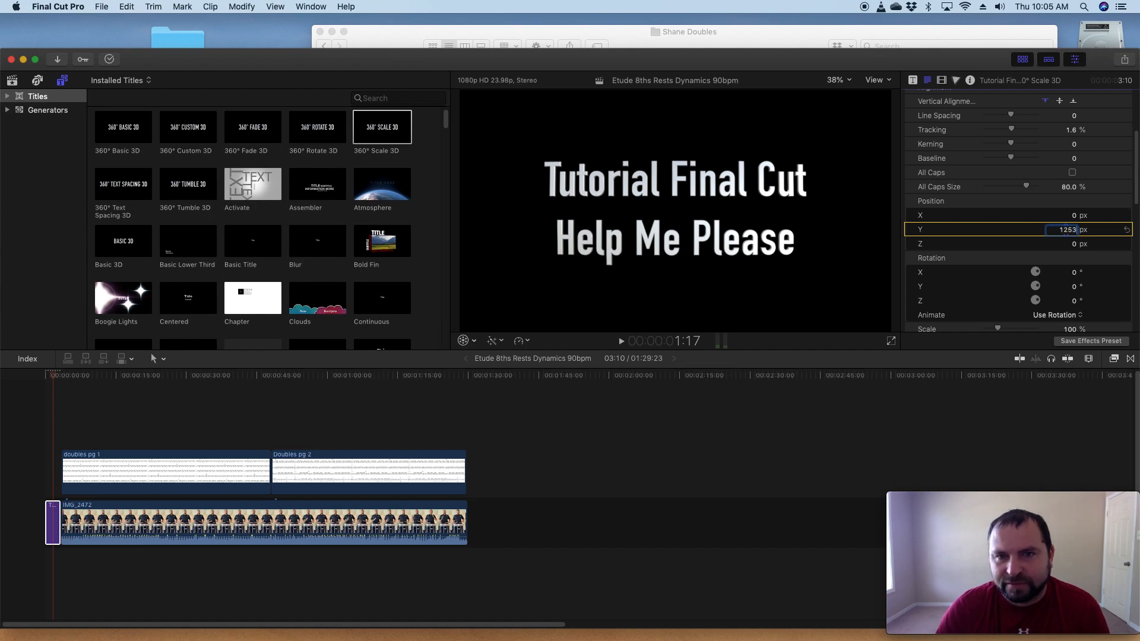
text(53)
key(Return)
text(3)
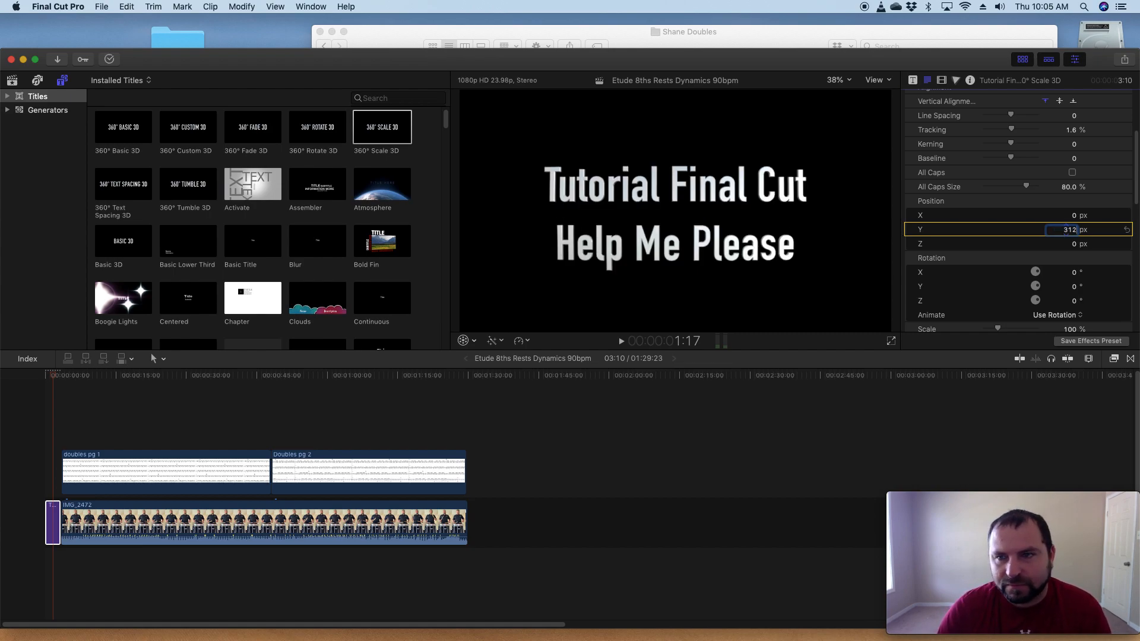
key(BackSpace)
key(BackSpace)
key(BackSpace)
key(Return)
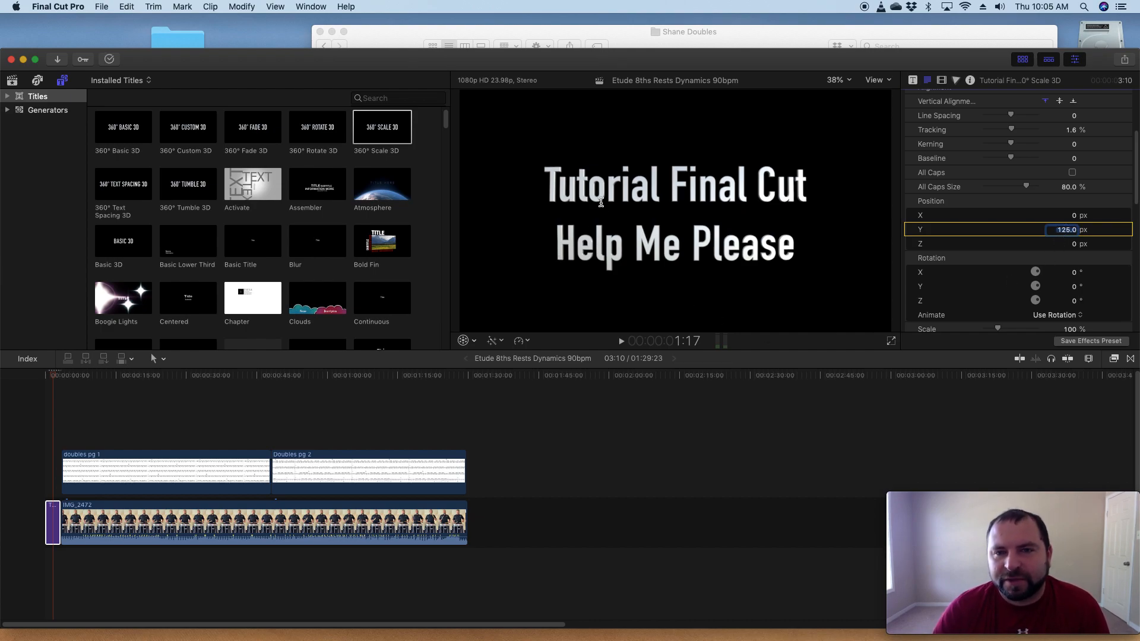
- Play back the opening title and its cut into the first sheet music page and drumming video
click(51, 505)
key(space)
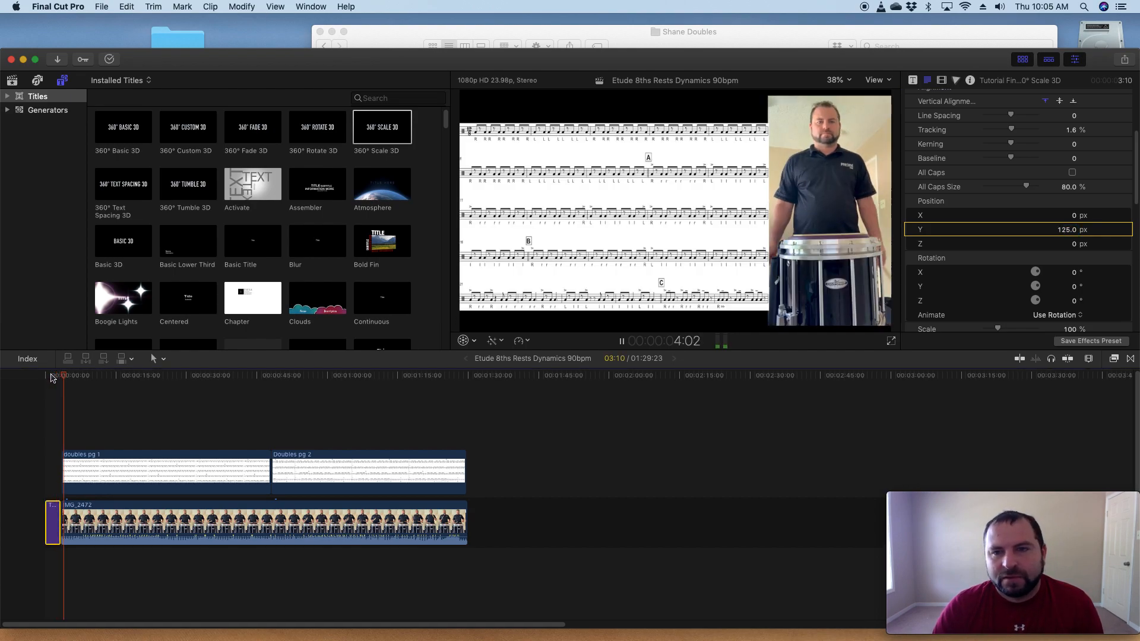
key(space)
click(64, 470)
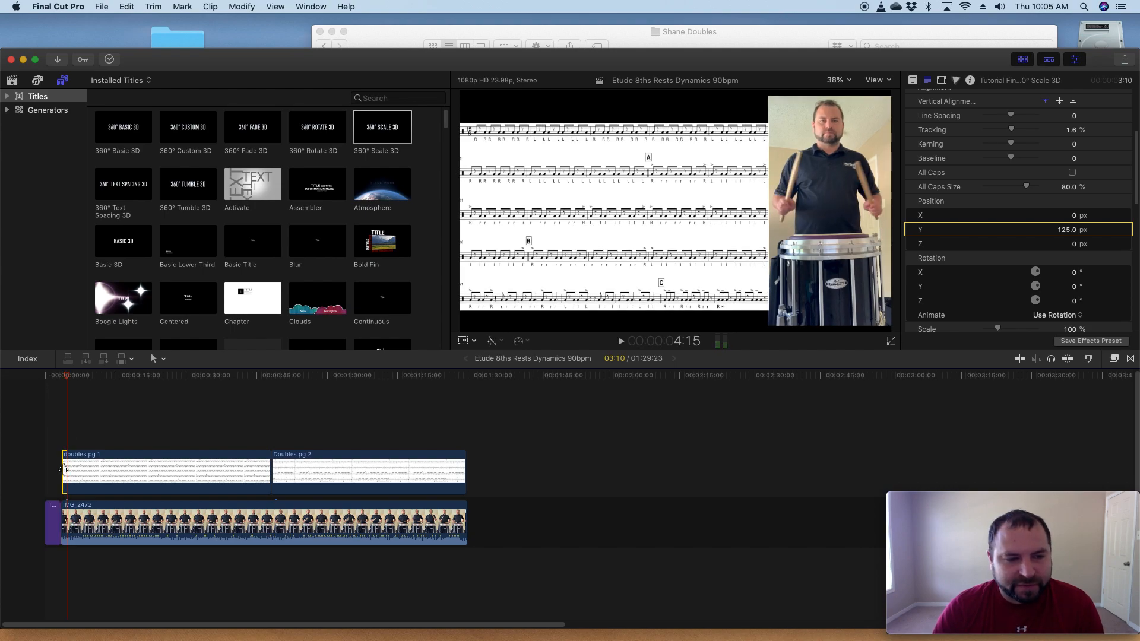
click(59, 380)
key(space)
key(space)
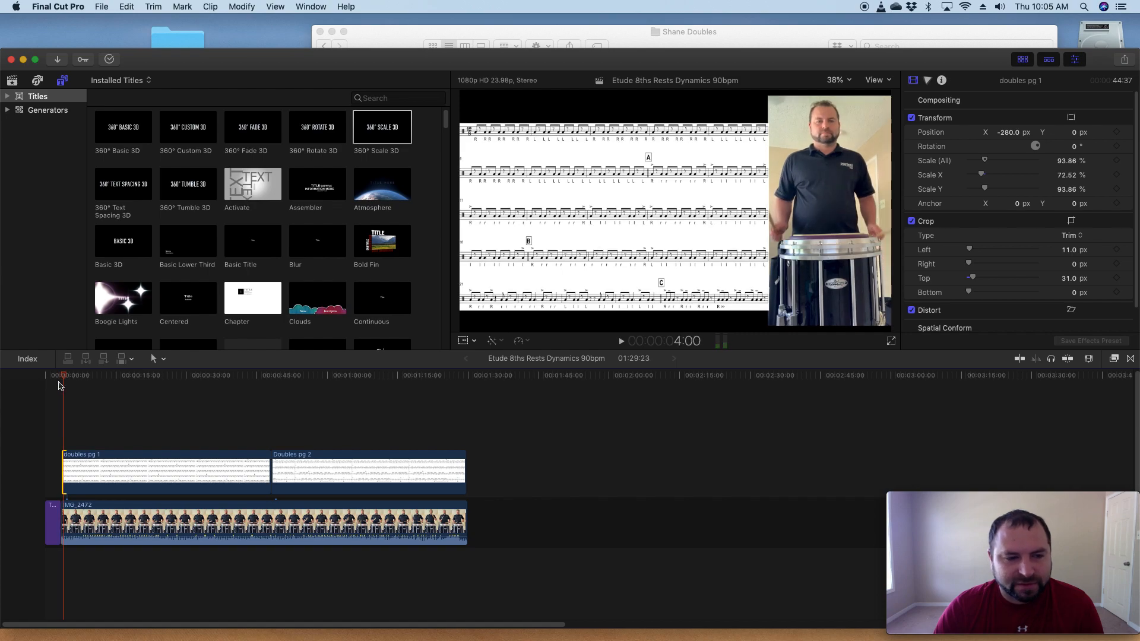
- Extend the start of doubles pg 1 to meet the end of the opening title, giving a 44:45 duration, and play the cut
click(61, 463)
drag(66, 464, 64, 465)
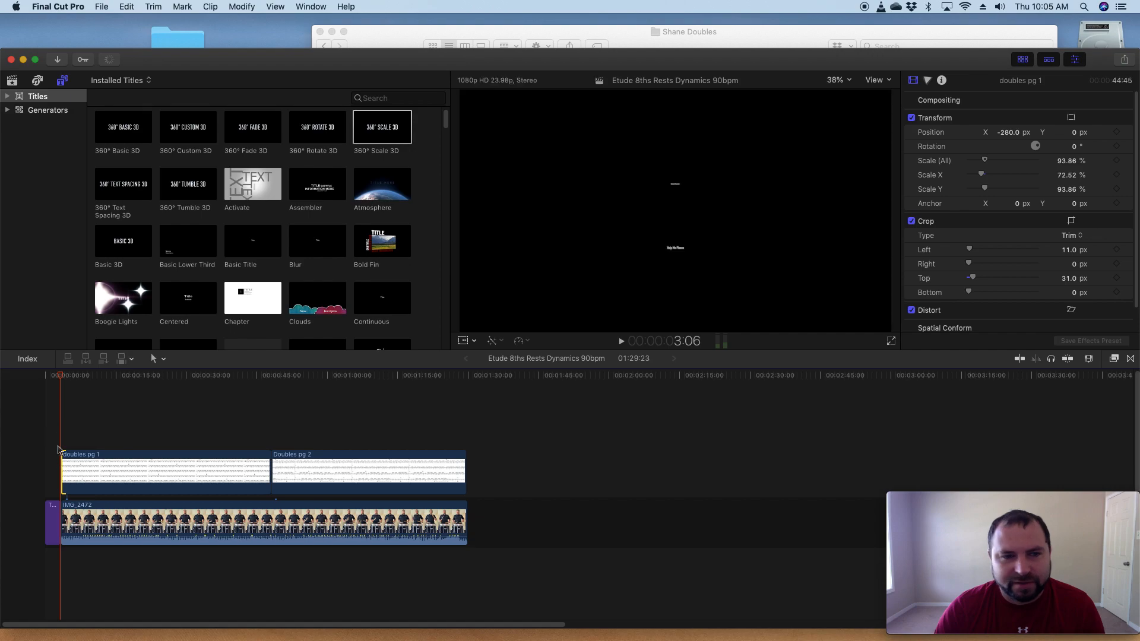
key(space)
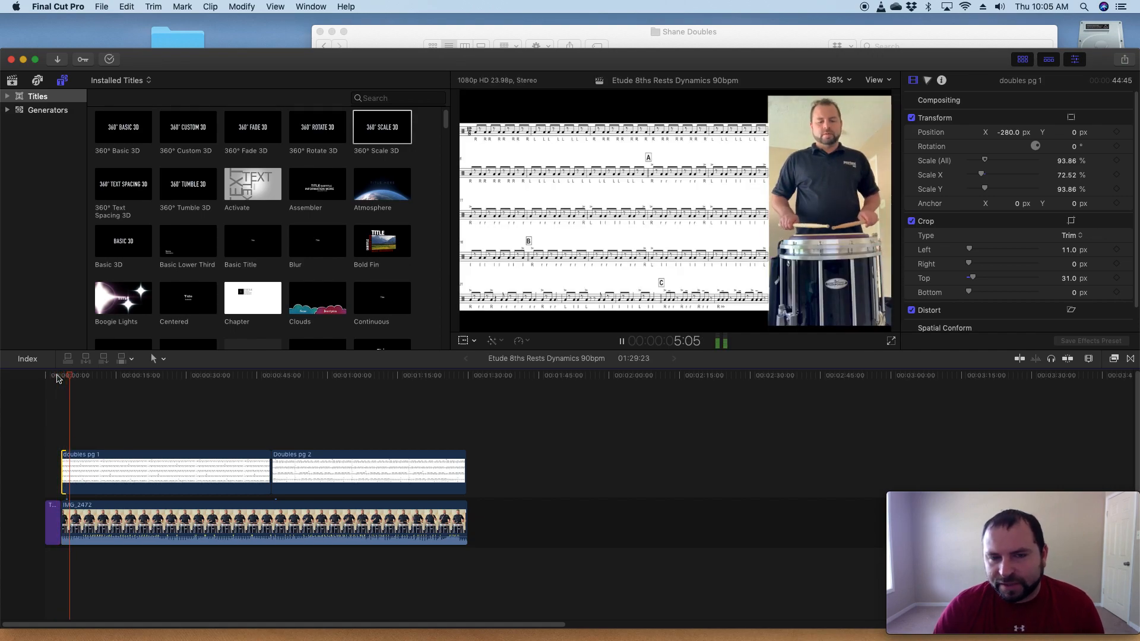
key(space)
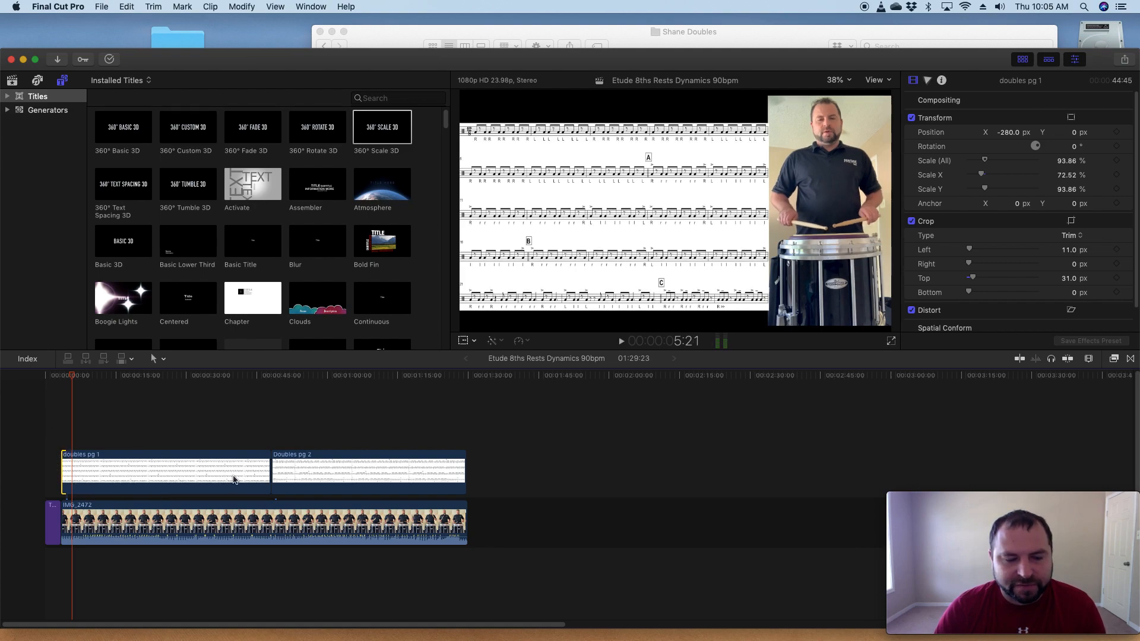
click(53, 523)
click(91, 523)
click(146, 466)
click(308, 479)
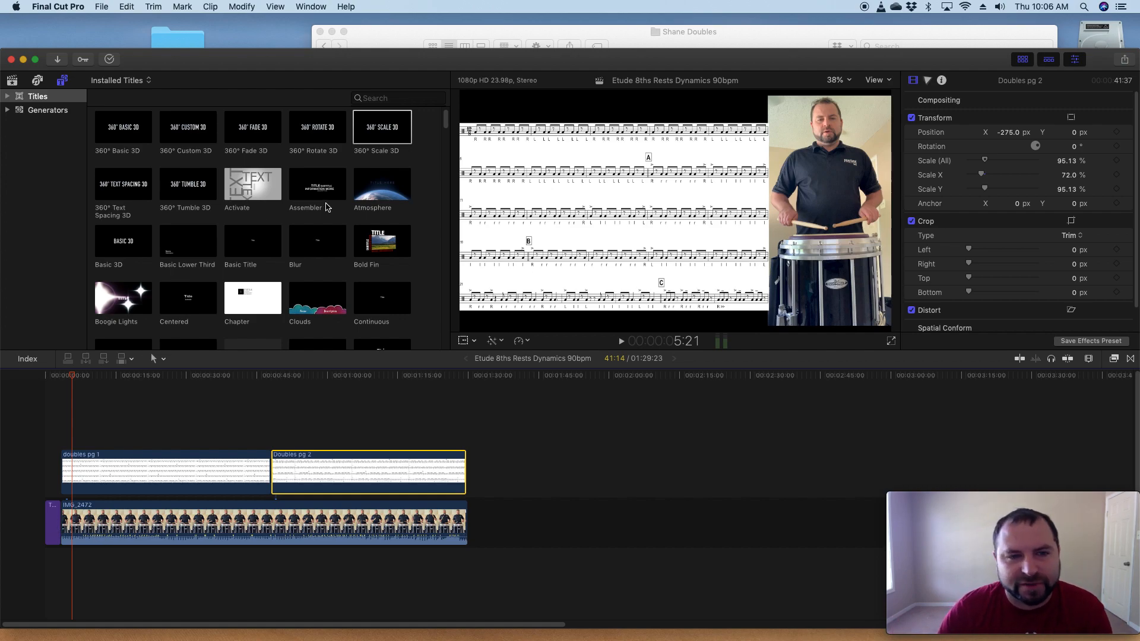
- Find the Paper title among the installed titles and place it above the start of Doubles pg 2
scroll(325, 206, down, 5)
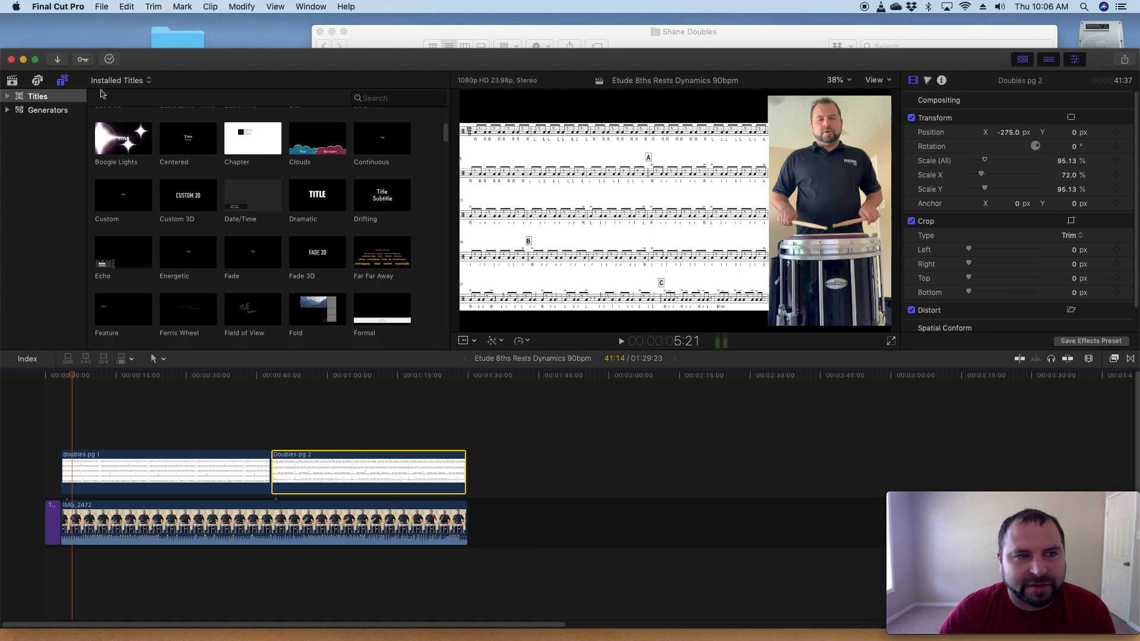
scroll(226, 187, down, 15)
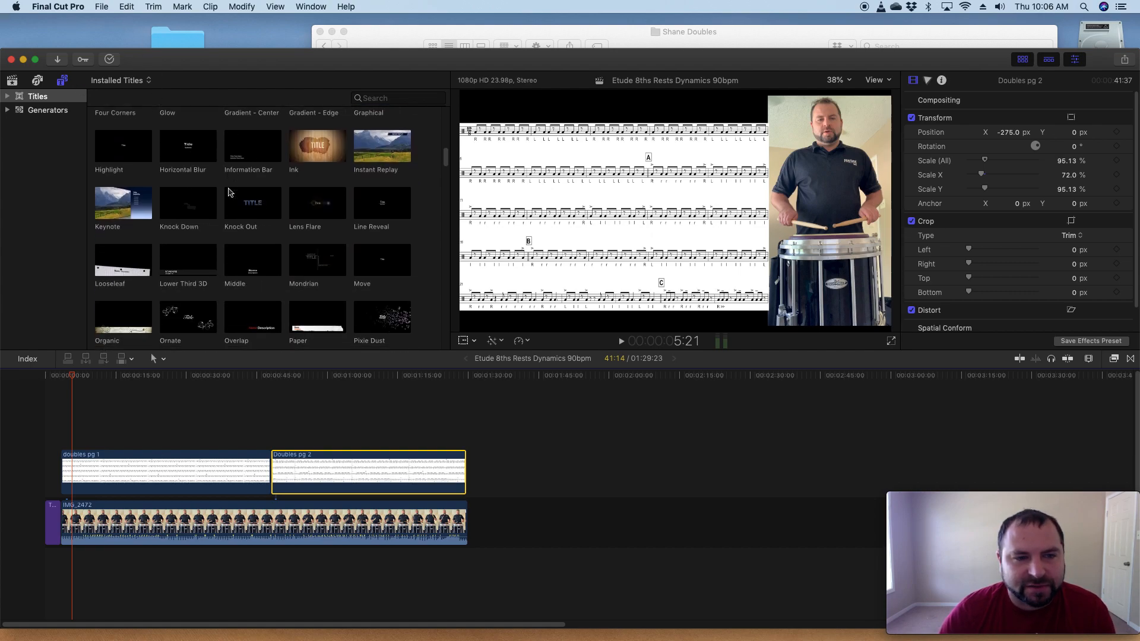
scroll(228, 192, up, 3)
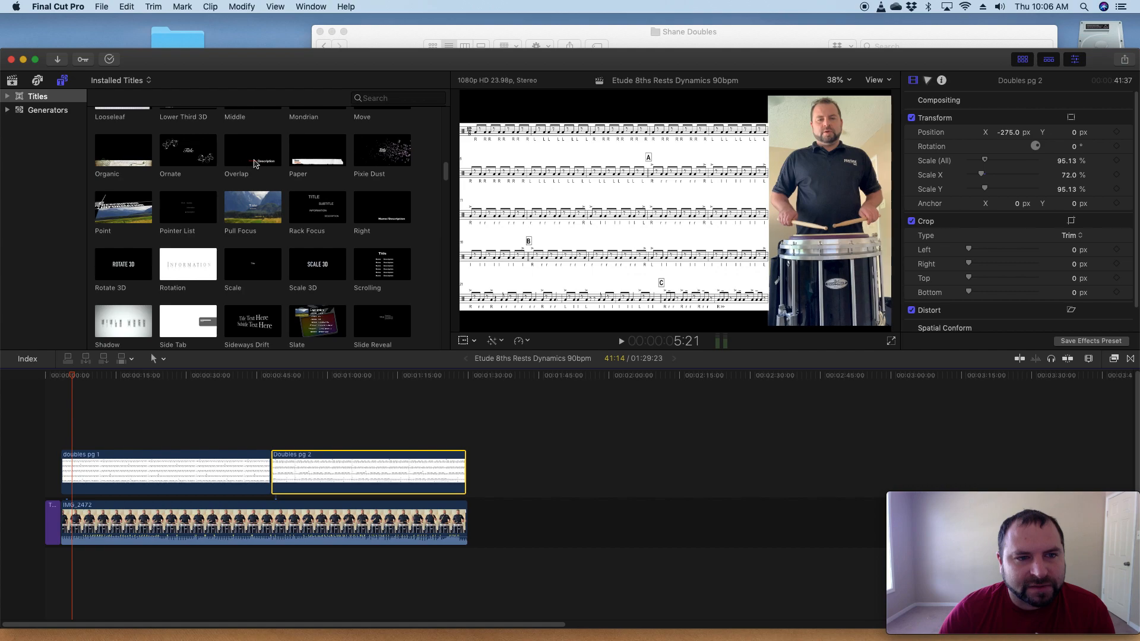
scroll(279, 161, down, 1)
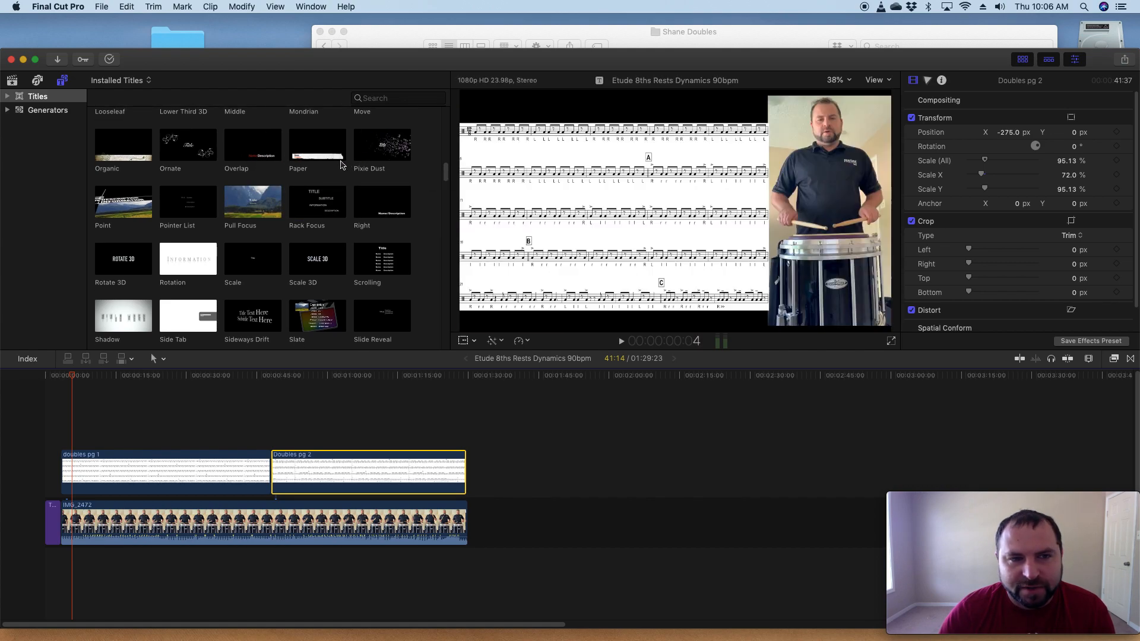
drag(303, 145, 275, 435)
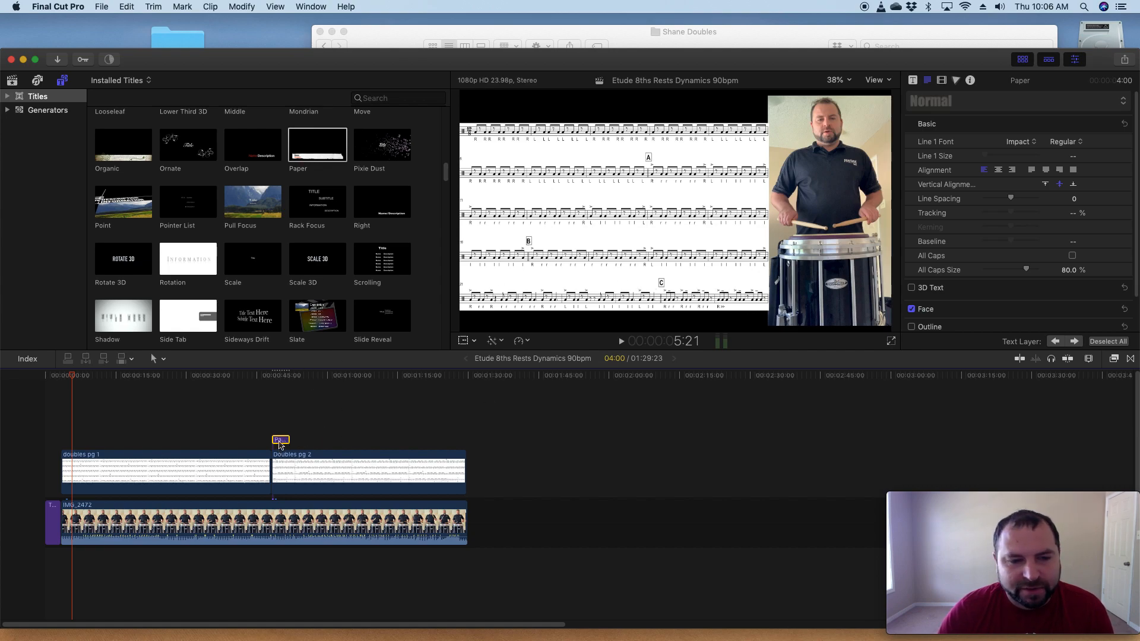
- Replace the name line of the Paper title with "pg 2 120 bpm"
double_click(280, 441)
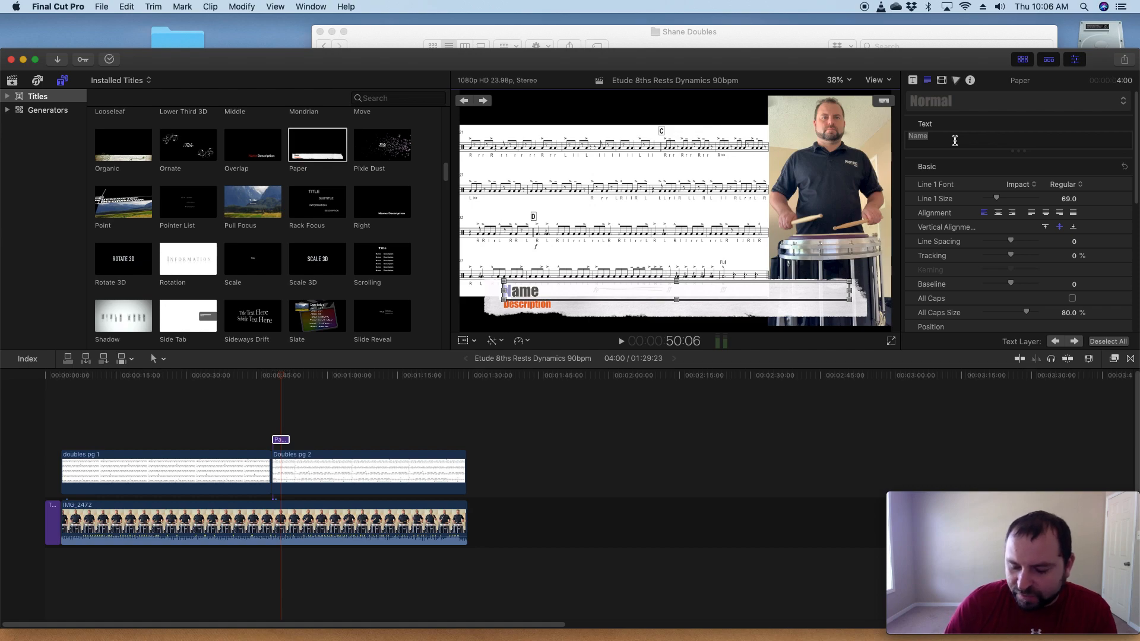
text(pg 2)
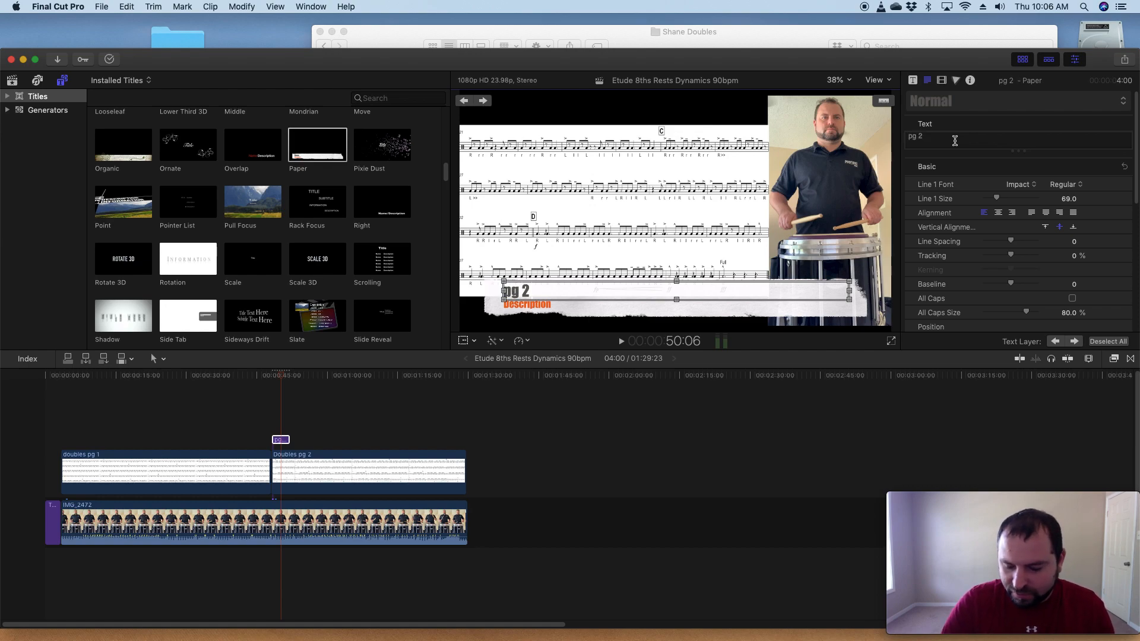
text( 120 bpm,)
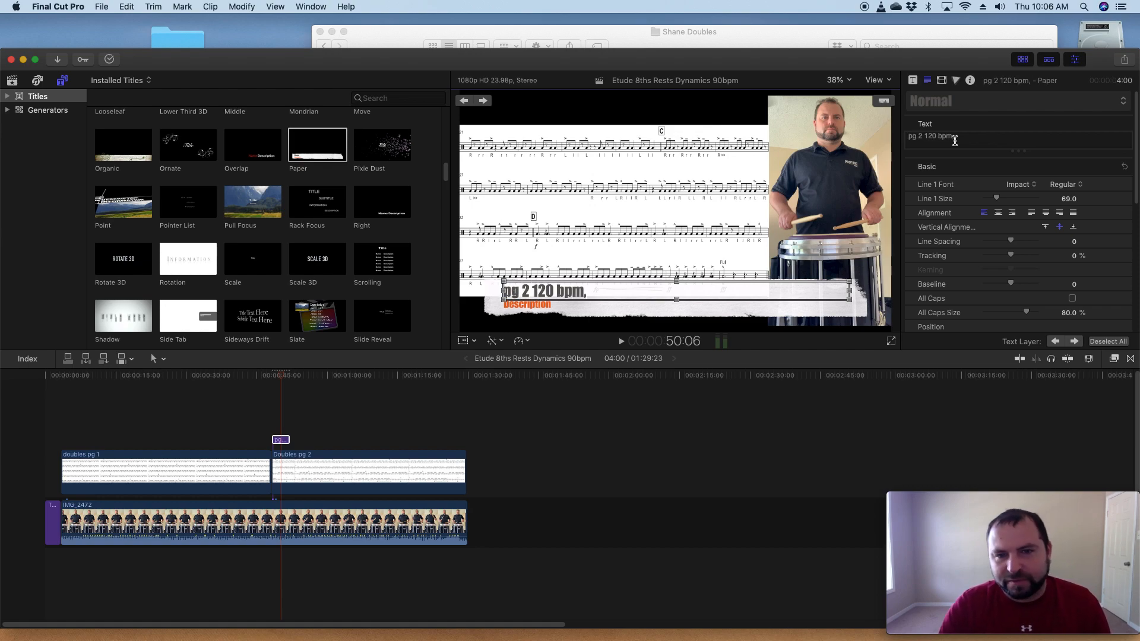
key(BackSpace)
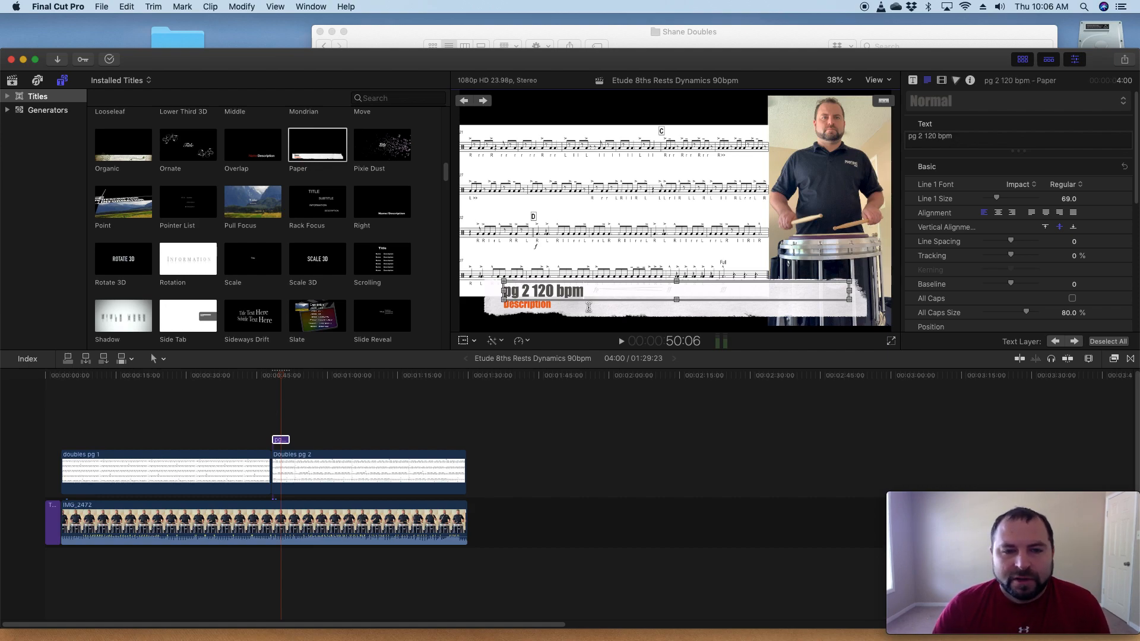
- Shorten the Paper title to a duration of 3:09 and play back the change to page 2
click(523, 475)
click(282, 440)
drag(289, 441, 286, 440)
click(255, 375)
key(space)
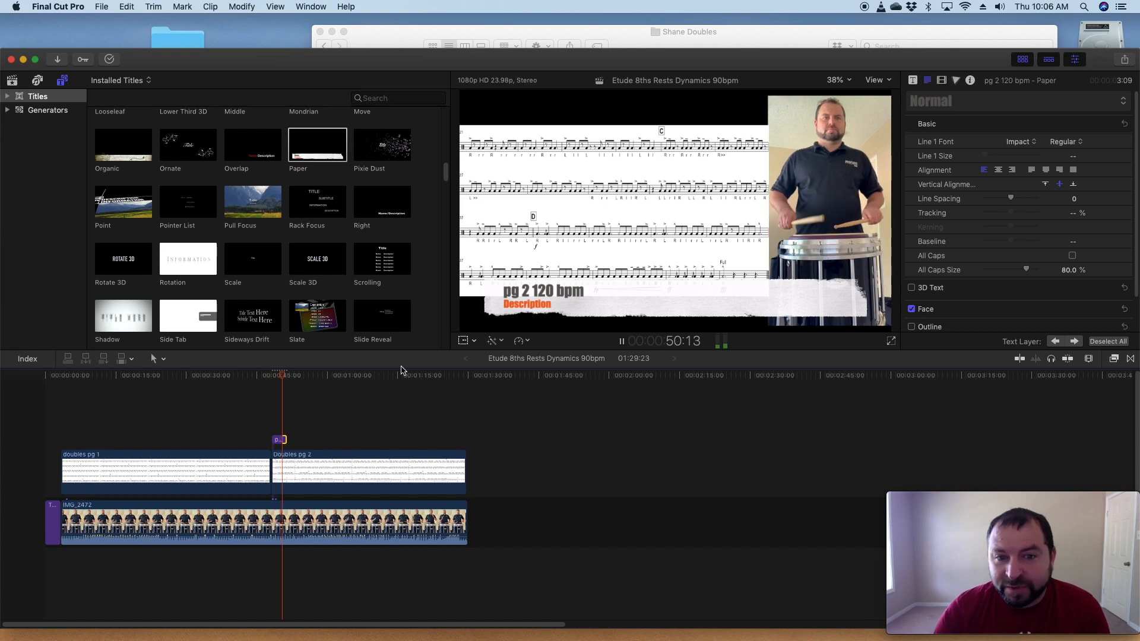
key(space)
- Review the Paper title's text and the frames where it starts, then park the playhead at 46:00
click(285, 442)
double_click(279, 440)
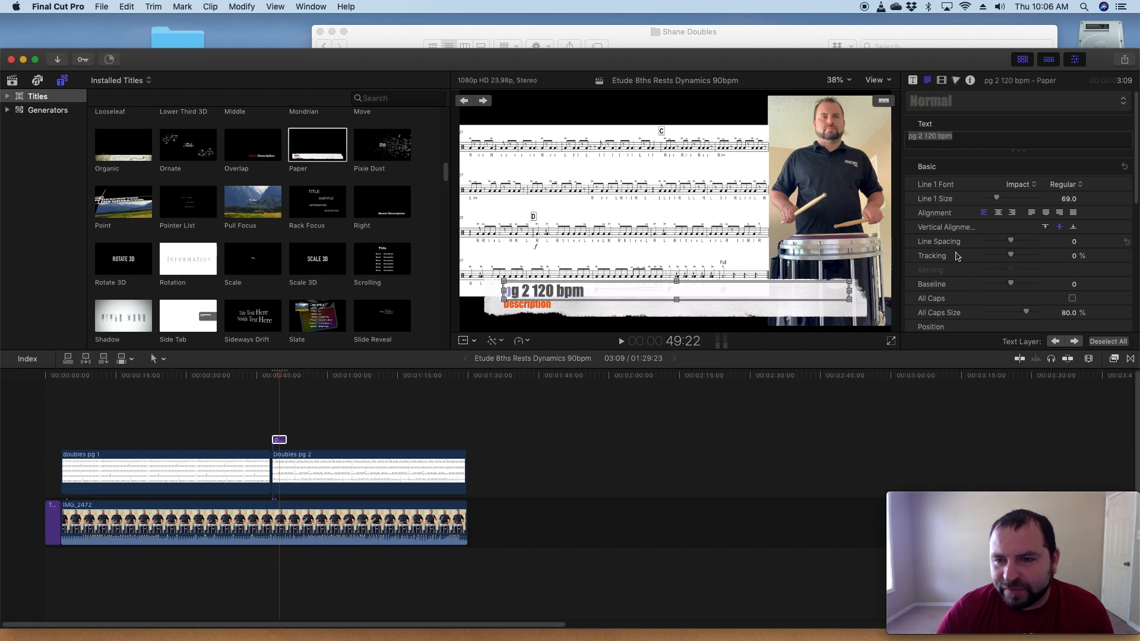
click(312, 436)
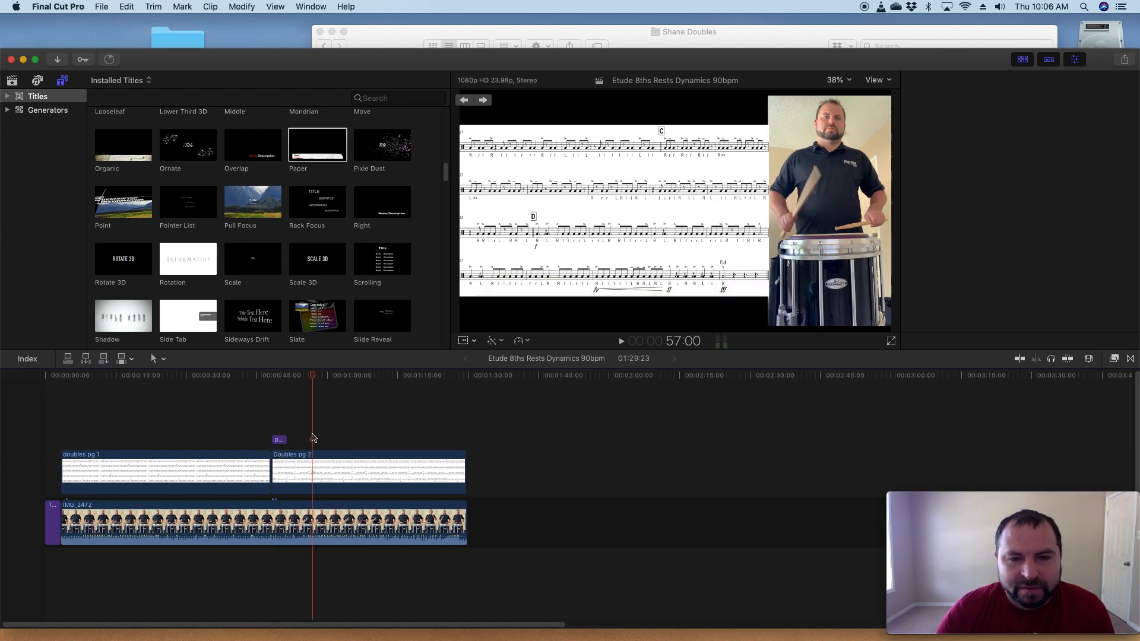
double_click(280, 441)
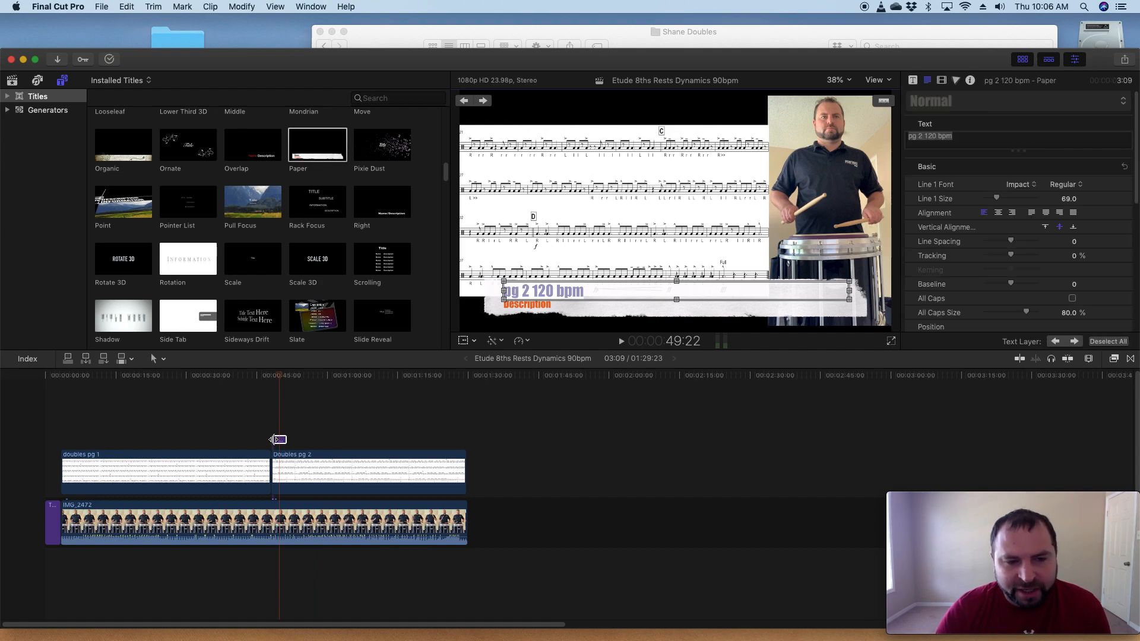
drag(279, 378, 274, 378)
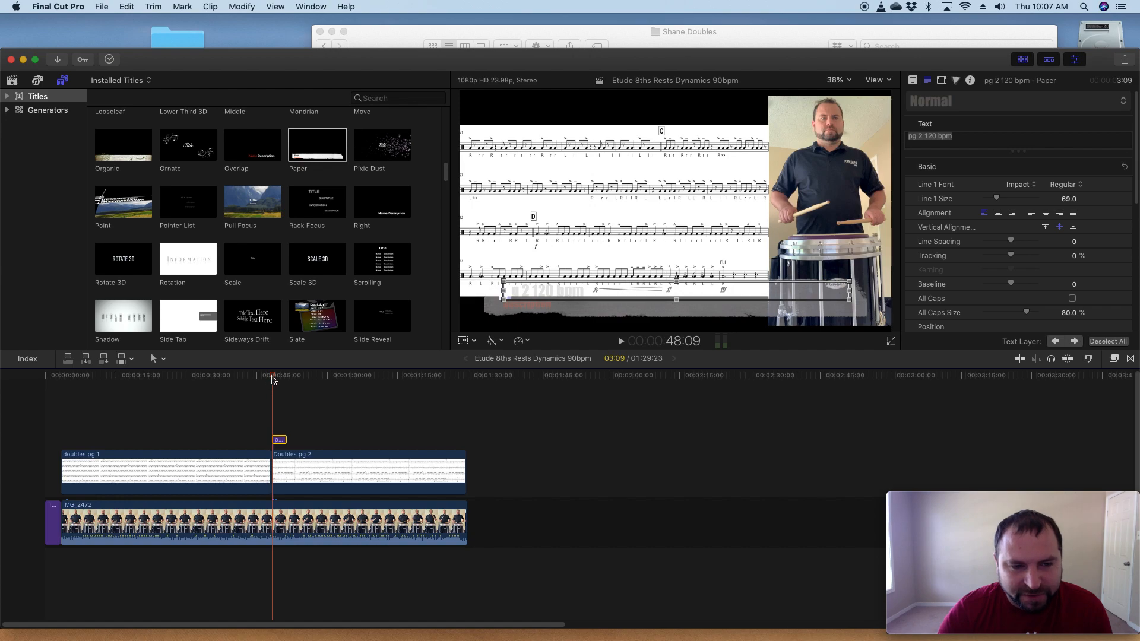
drag(272, 377, 261, 377)
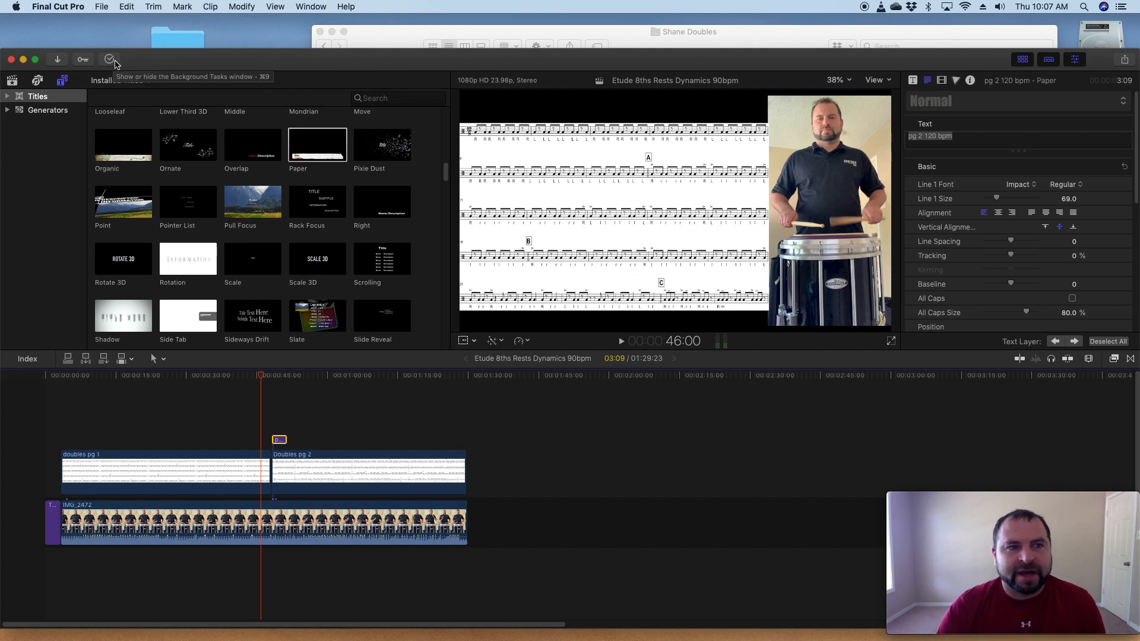
- Open the Apple Devices 1080p share settings for the finished project
click(101, 9)
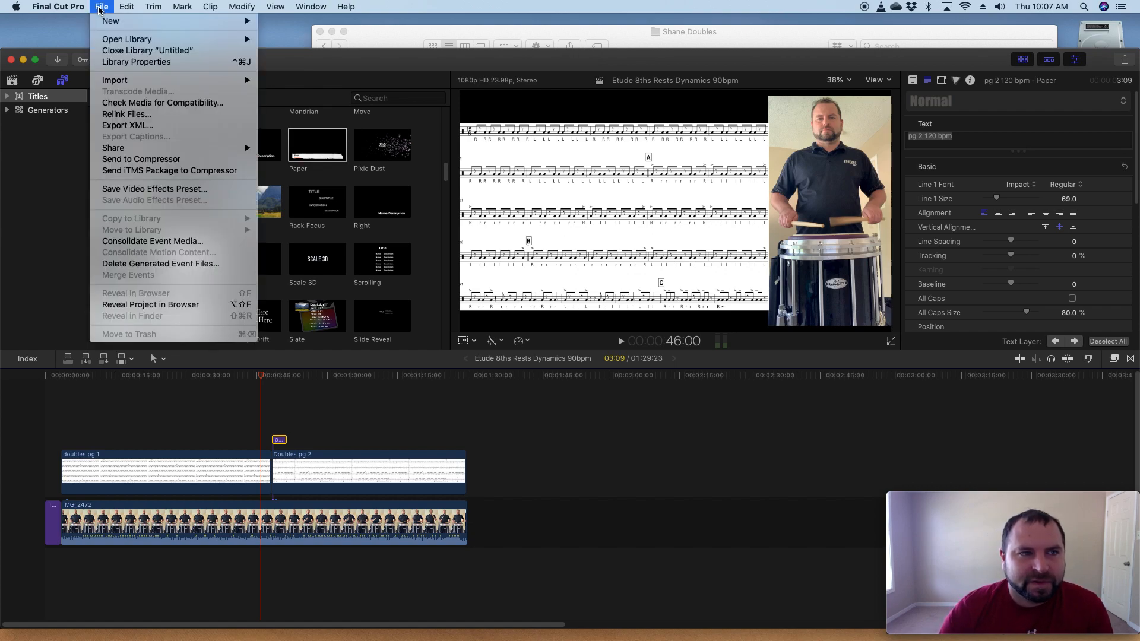
mouse_move(121, 149)
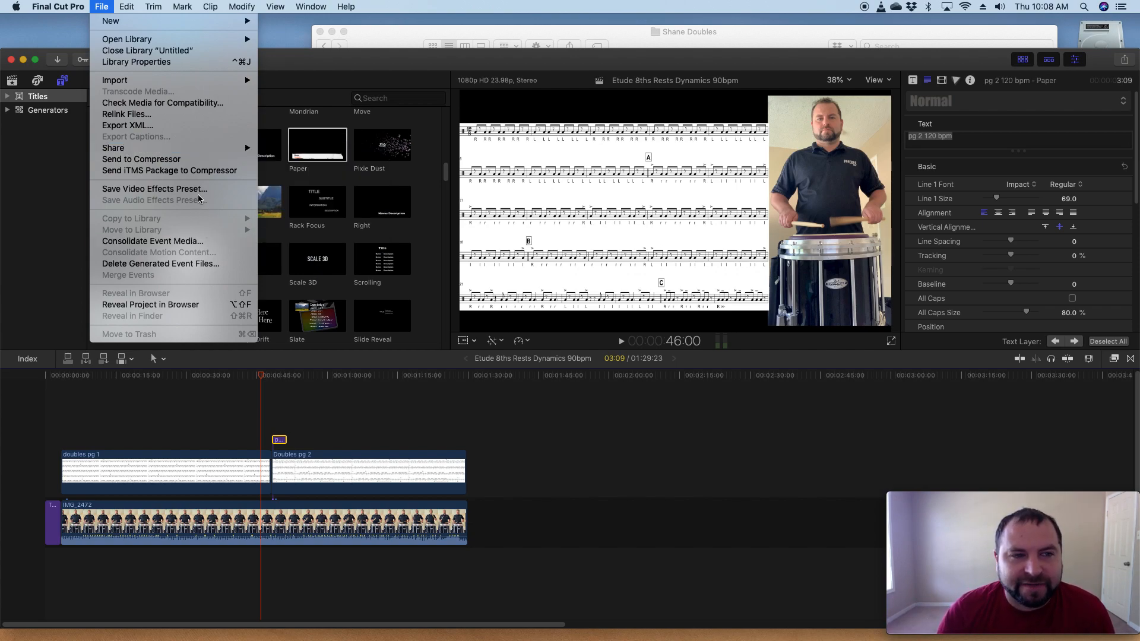
mouse_move(178, 150)
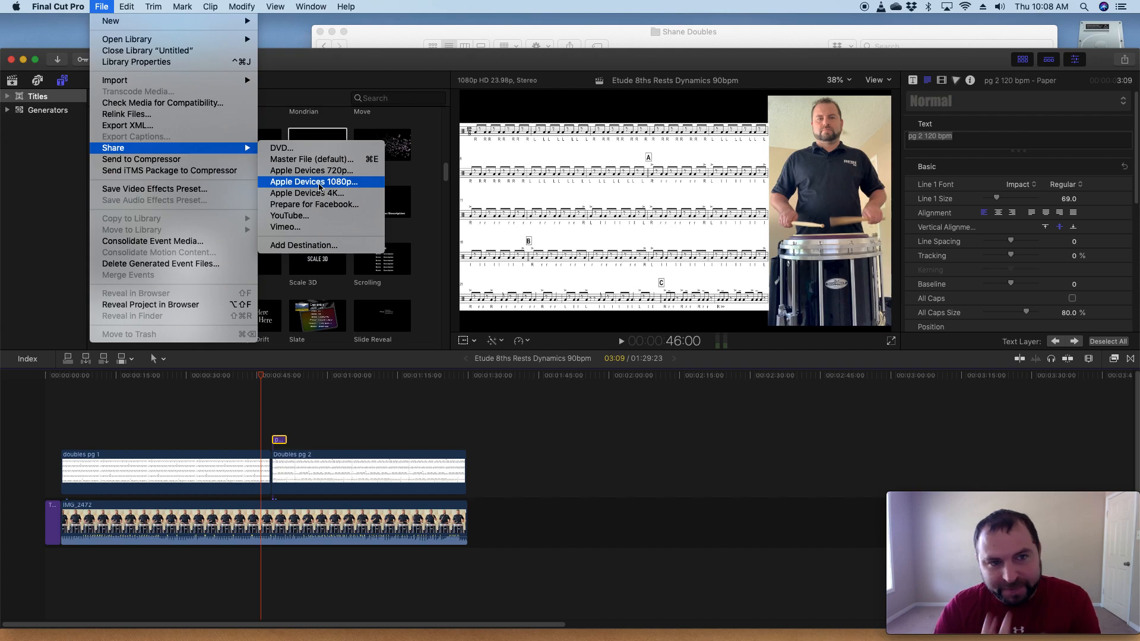
click(318, 182)
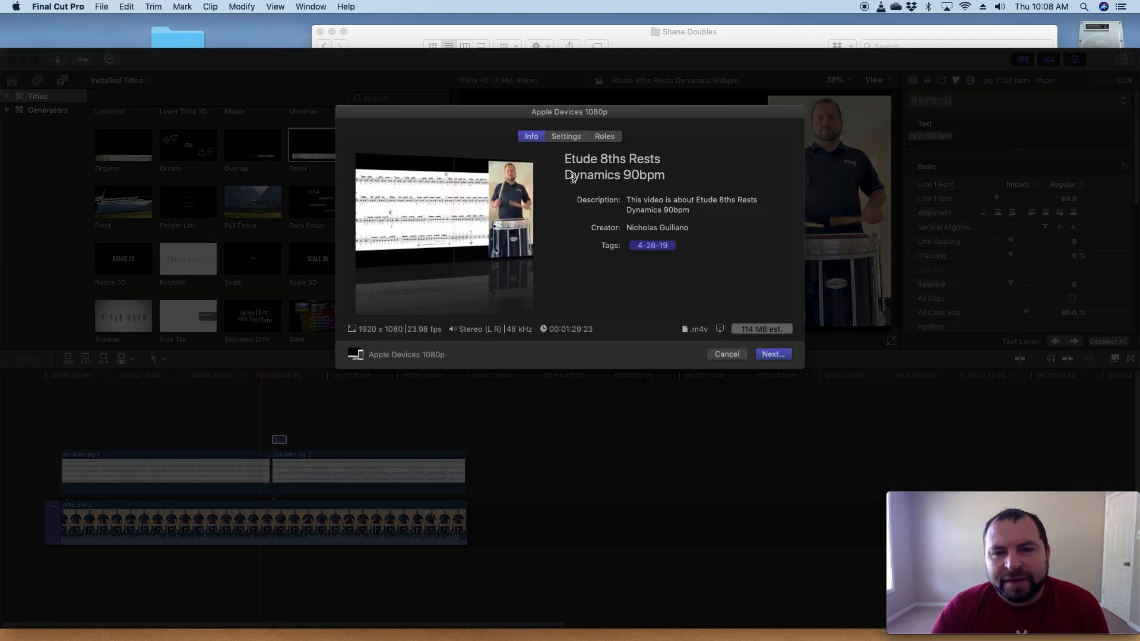
click(616, 174)
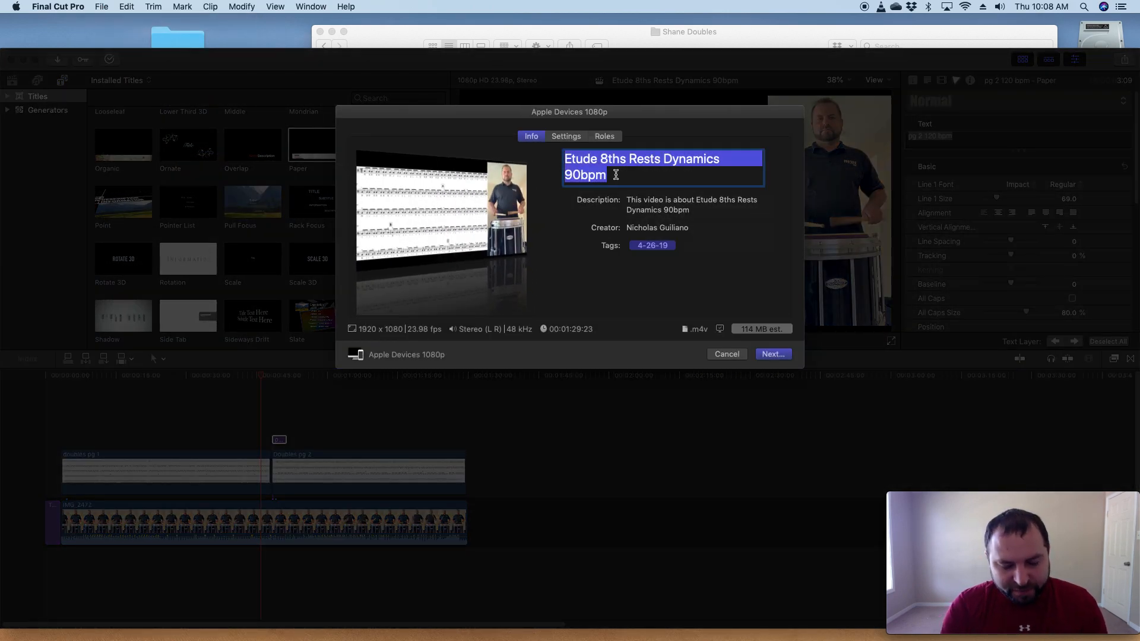
text(Video w)
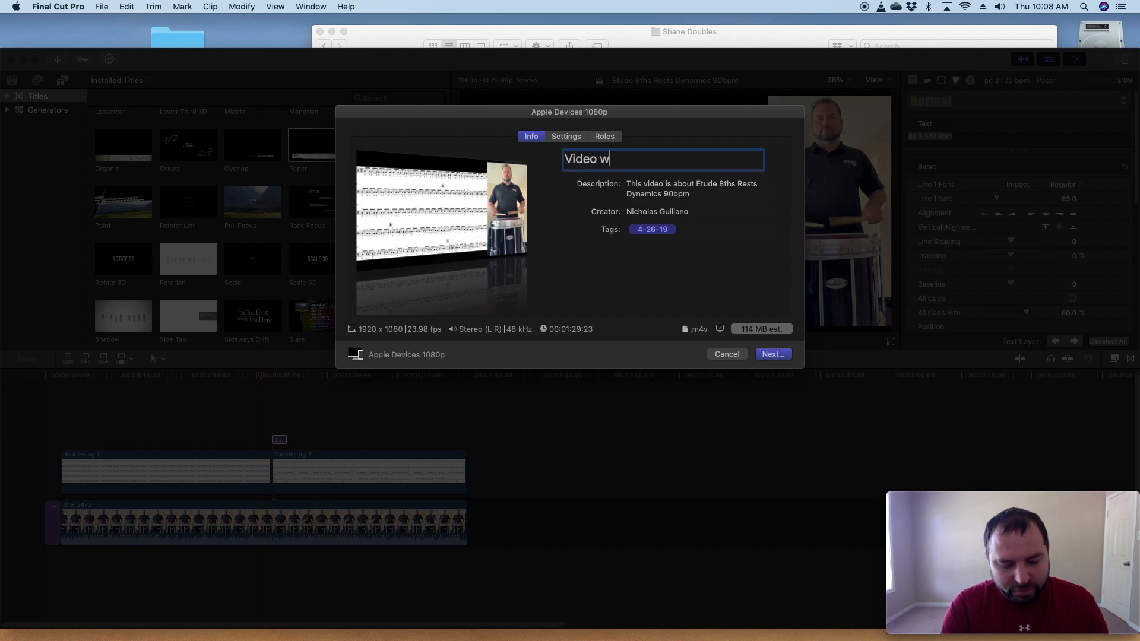
text(hatever)
key(BackSpace)
key(BackSpace)
key(BackSpace)
key(BackSpace)
key(BackSpace)
key(BackSpace)
key(BackSpace)
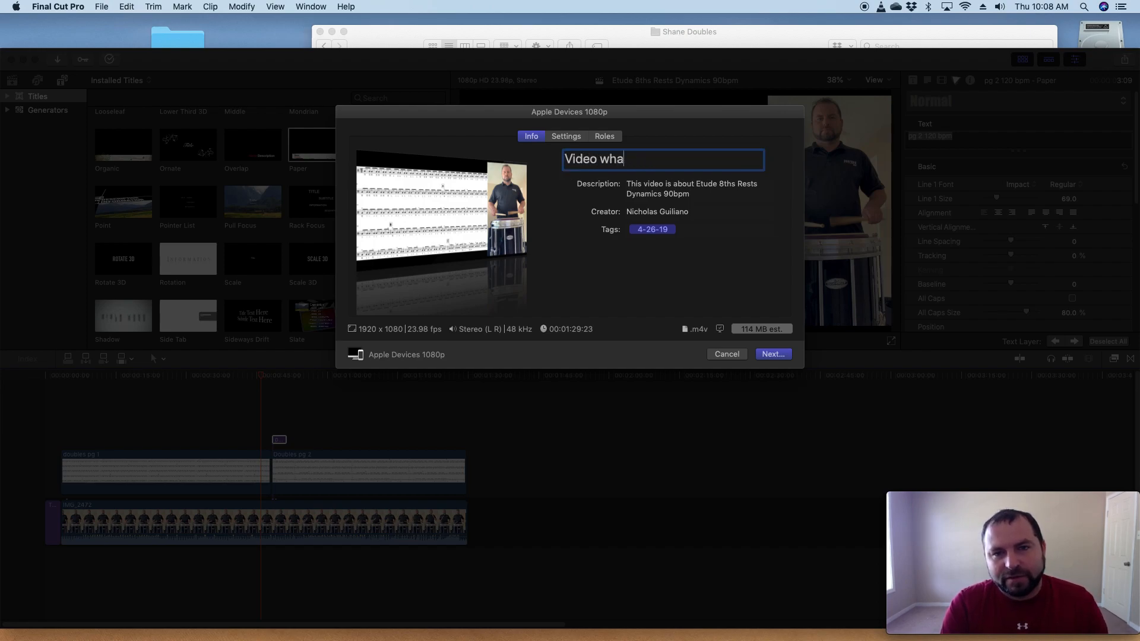
text(upl)
key(BackSpace)
key(BackSpace)
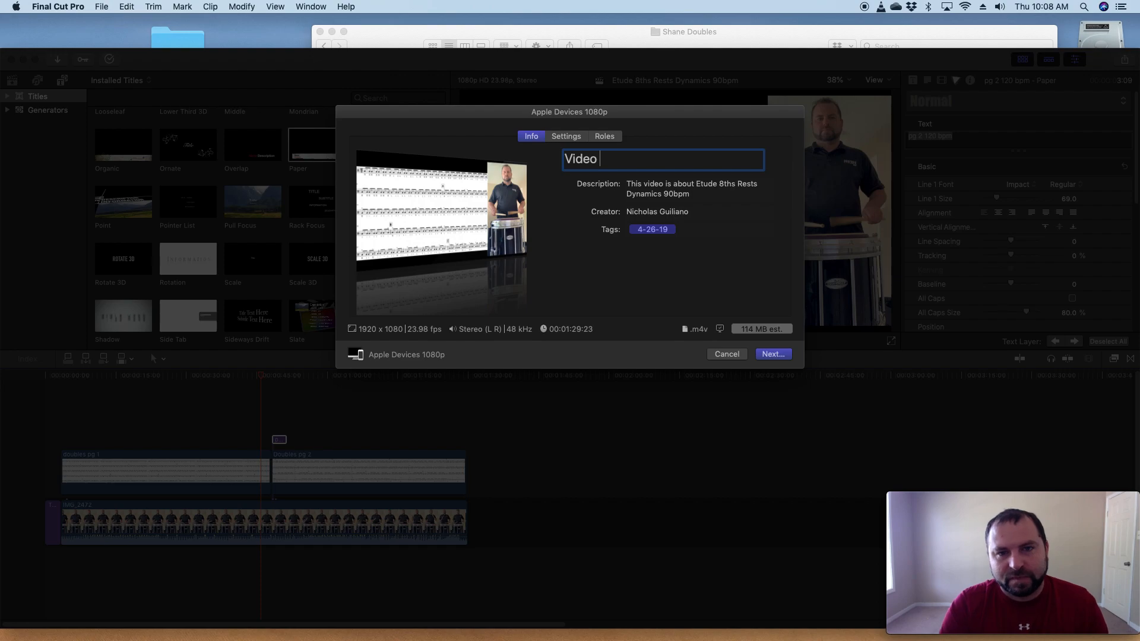
click(649, 186)
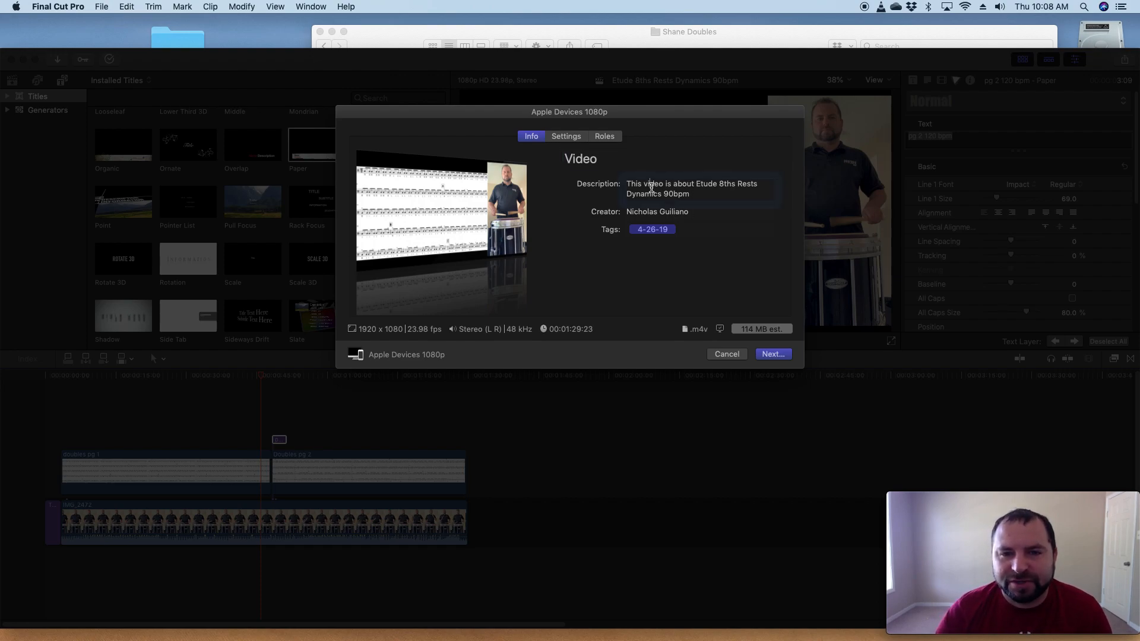
click(666, 233)
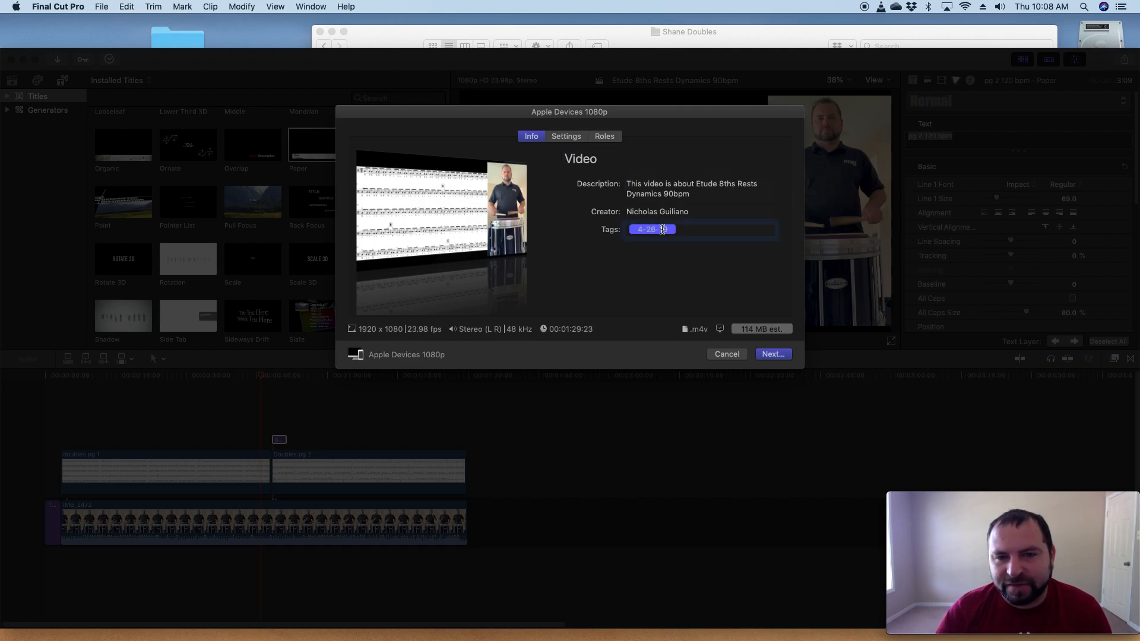
- Set the export's title, description and tag all to "doubles bpm 120"
double_click(587, 157)
text(doubles bpm 120)
key(super+a)
key(super+c)
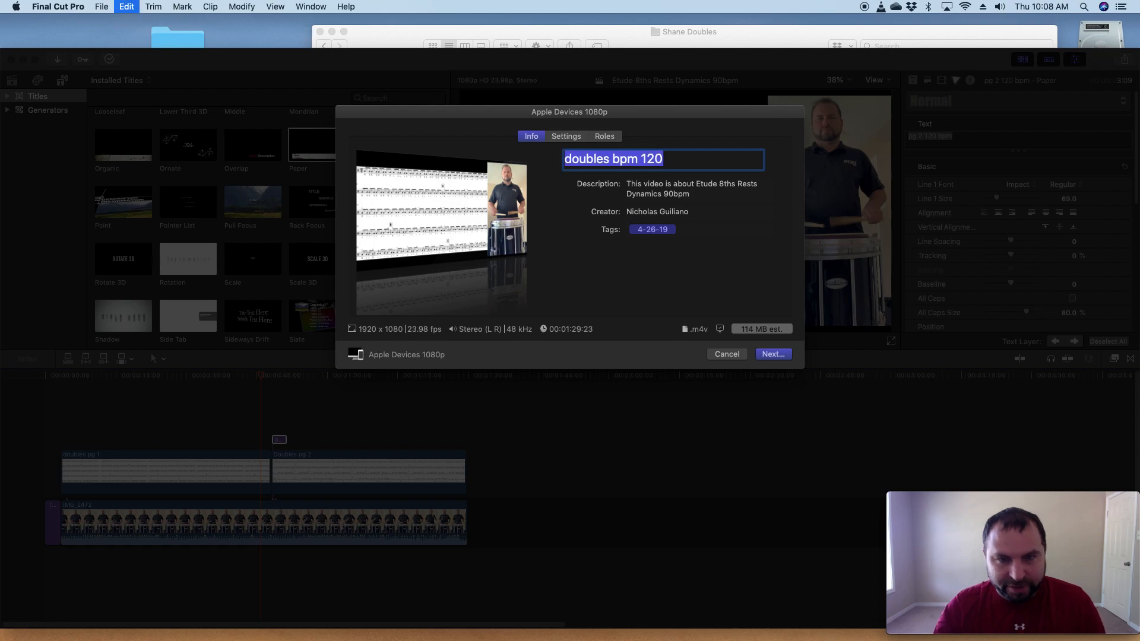
triple_click(689, 186)
key(super+v)
click(683, 219)
key(super+v)
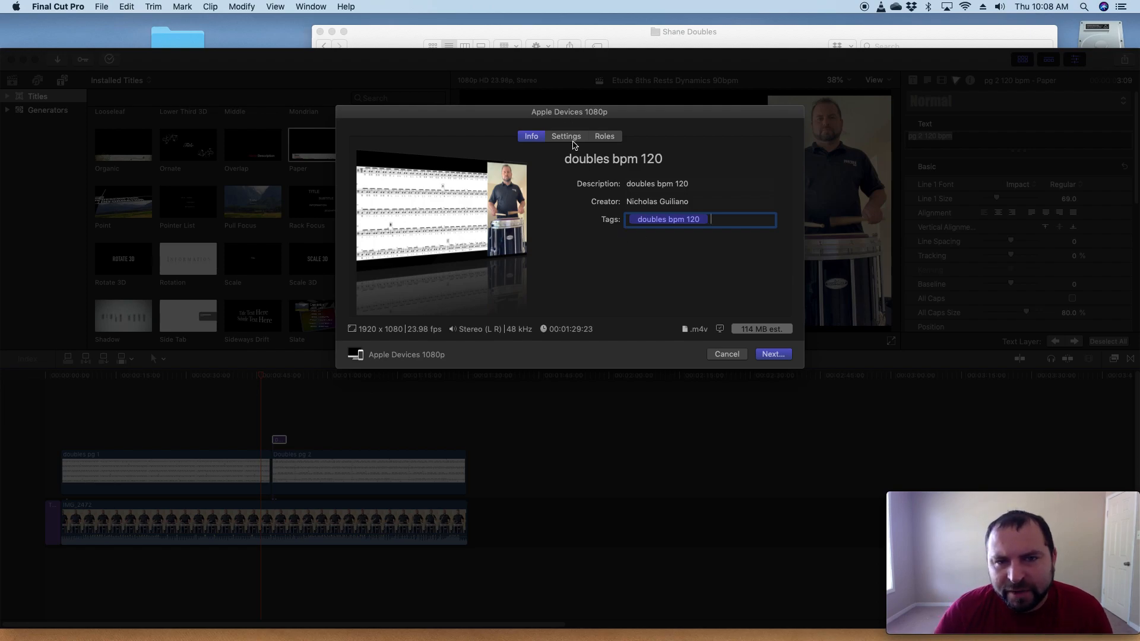
- Save the export as "doubles bpm 120" on the Desktop and check its sharing progress in the background tasks
click(771, 355)
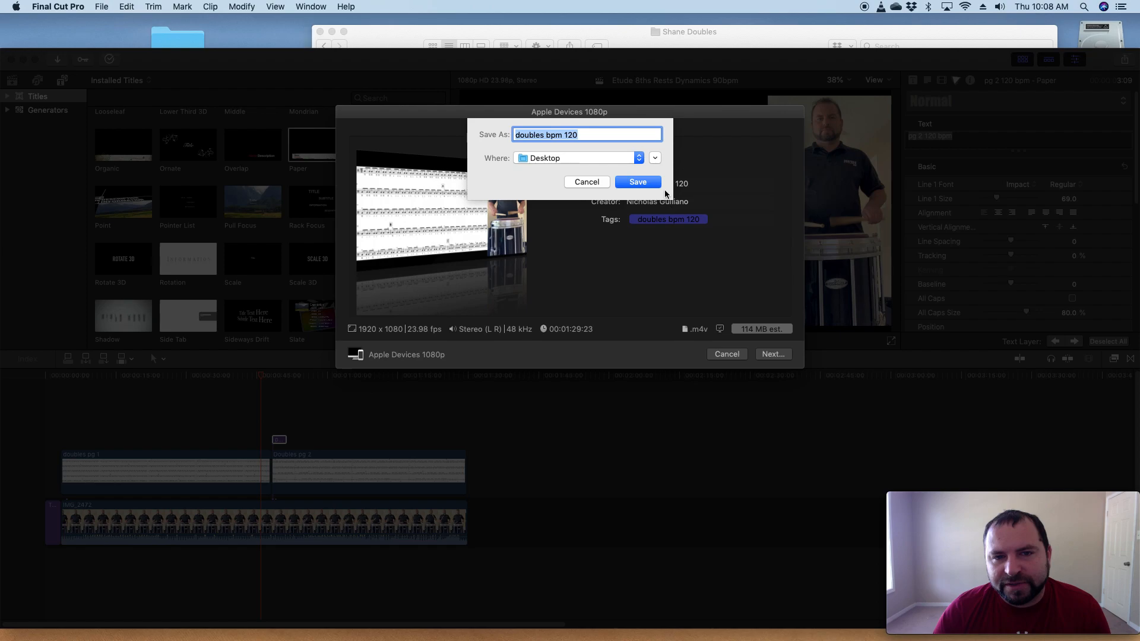
click(640, 182)
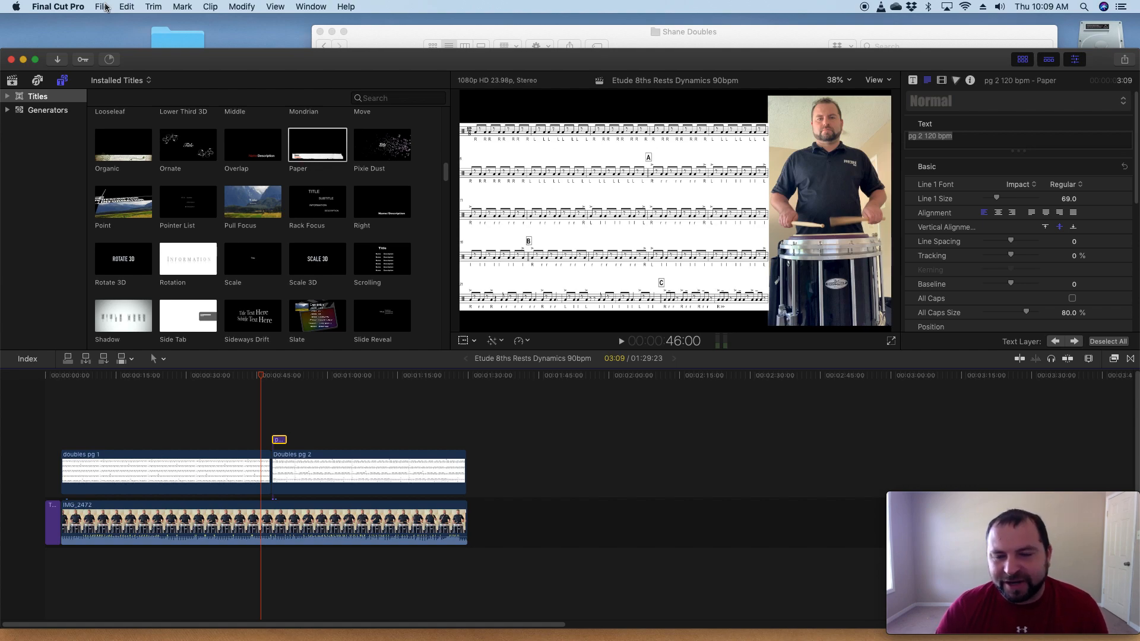
click(111, 58)
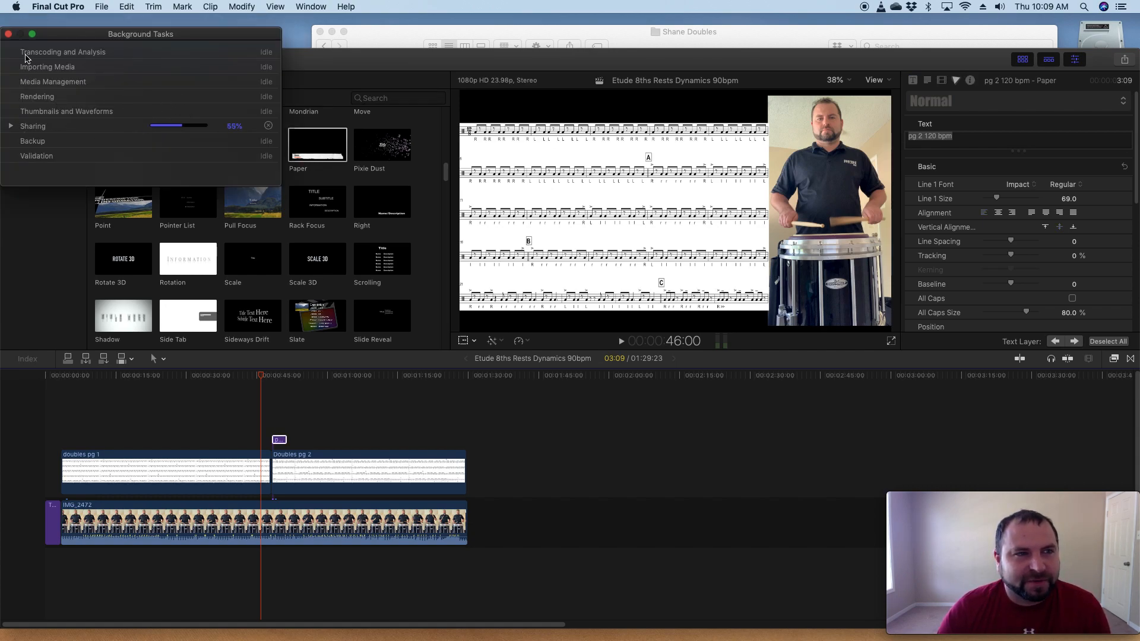
click(8, 34)
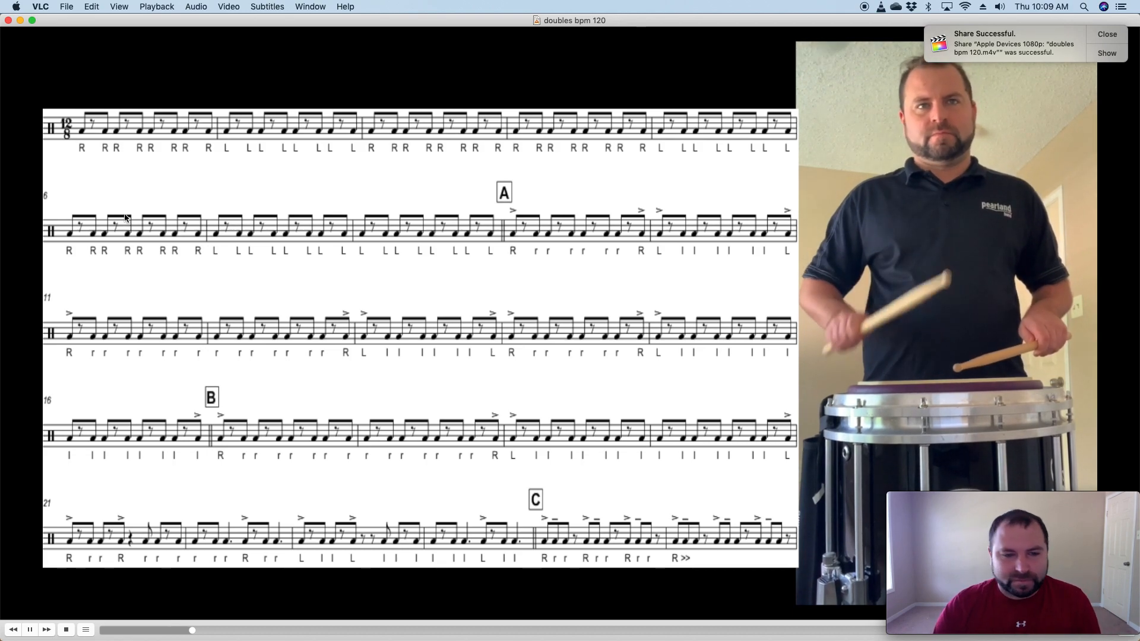
- Check the page 2 section of the exported "doubles bpm 120" video in VLC, then close the video
click(543, 630)
drag(542, 631, 586, 631)
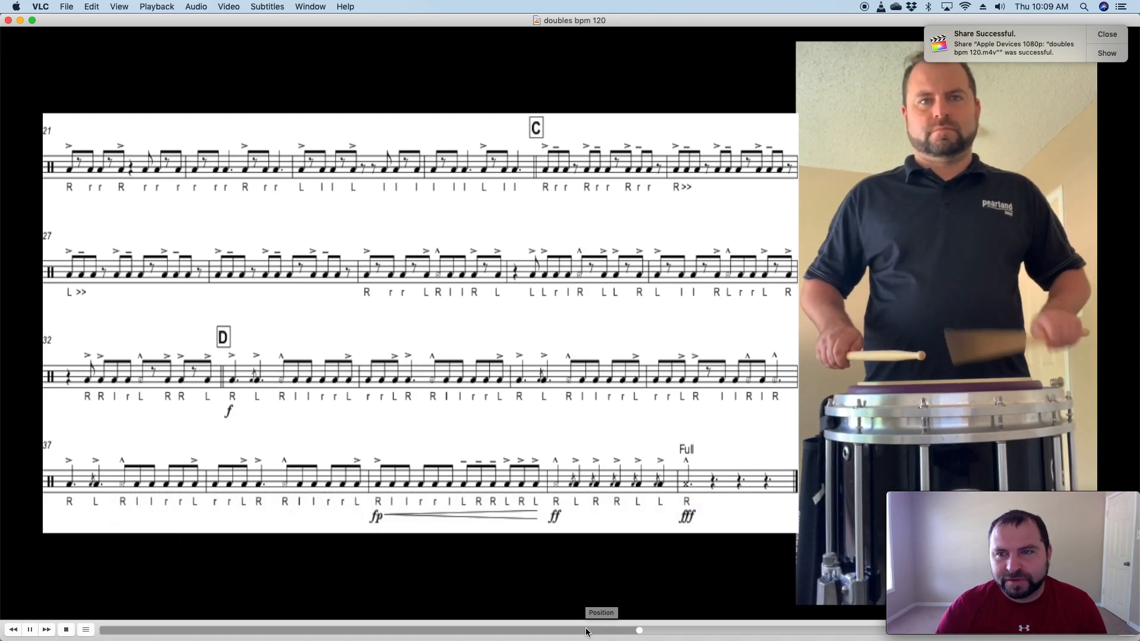
key(space)
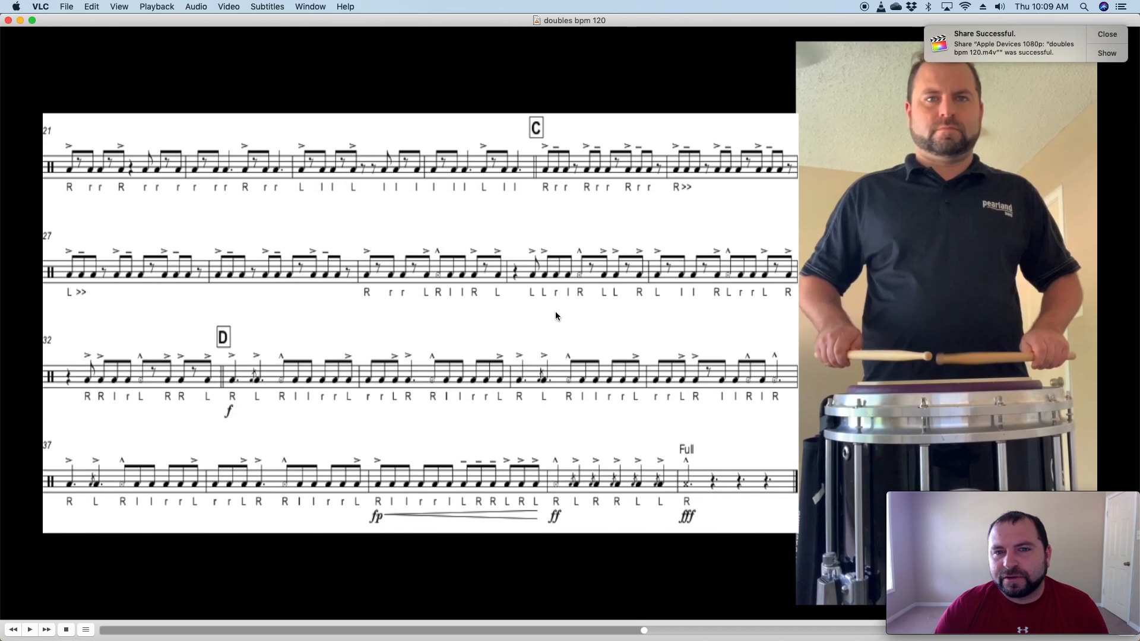
click(1108, 34)
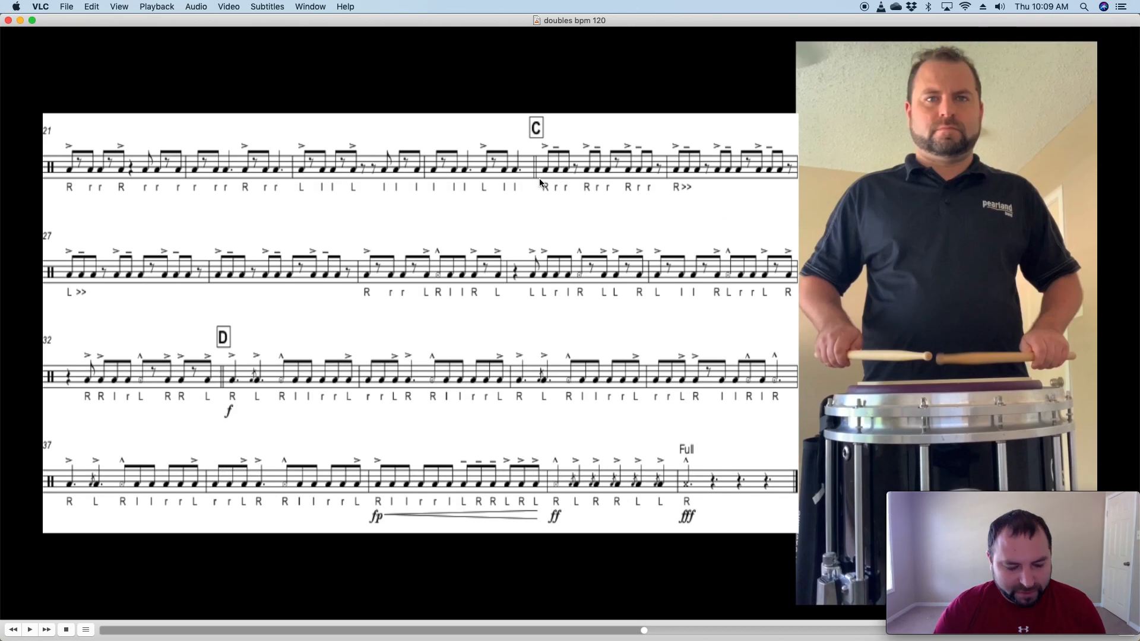
key(super+w)
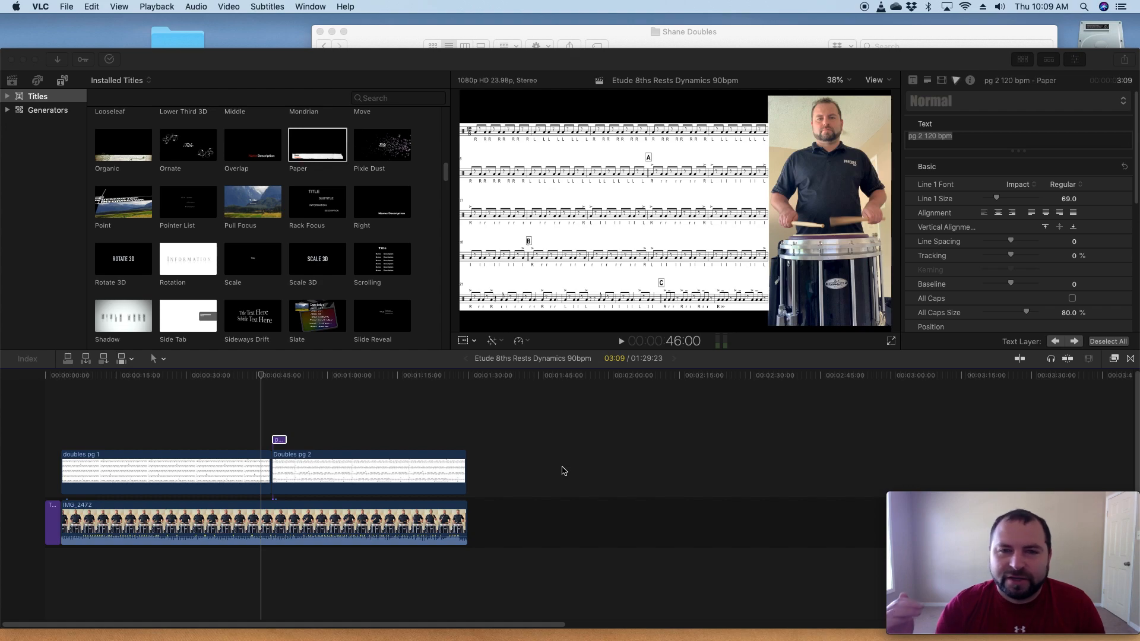